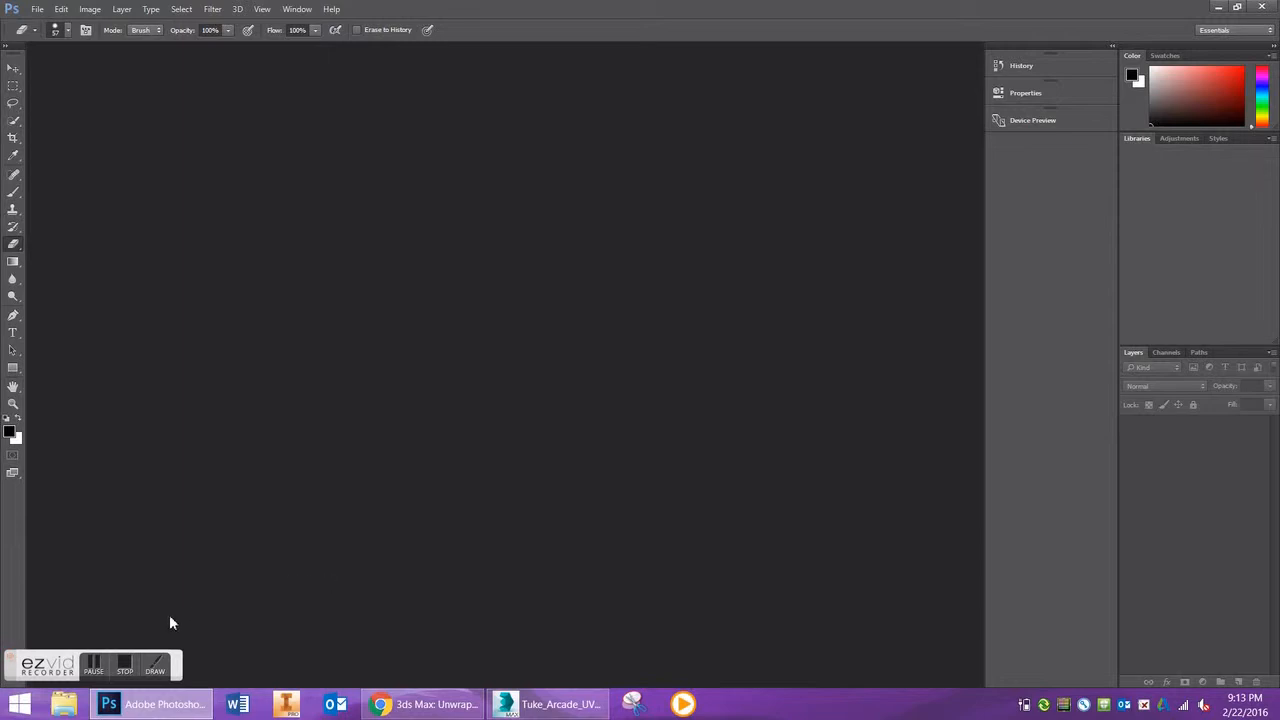
Step: Look over the open Tron_Texture.jpg and Tron_Logo_PNG.png images
{"action": "left_click", "coordinate": [95, 665]}
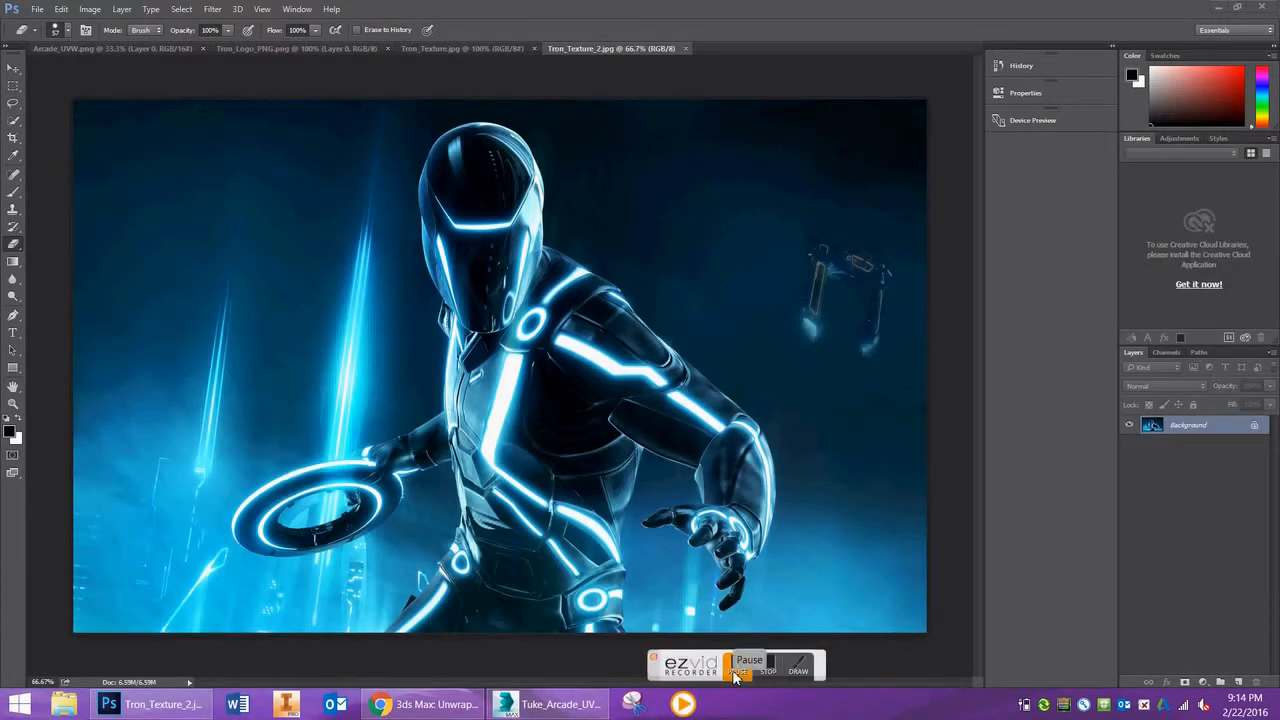
{"action": "left_click", "coordinate": [480, 51]}
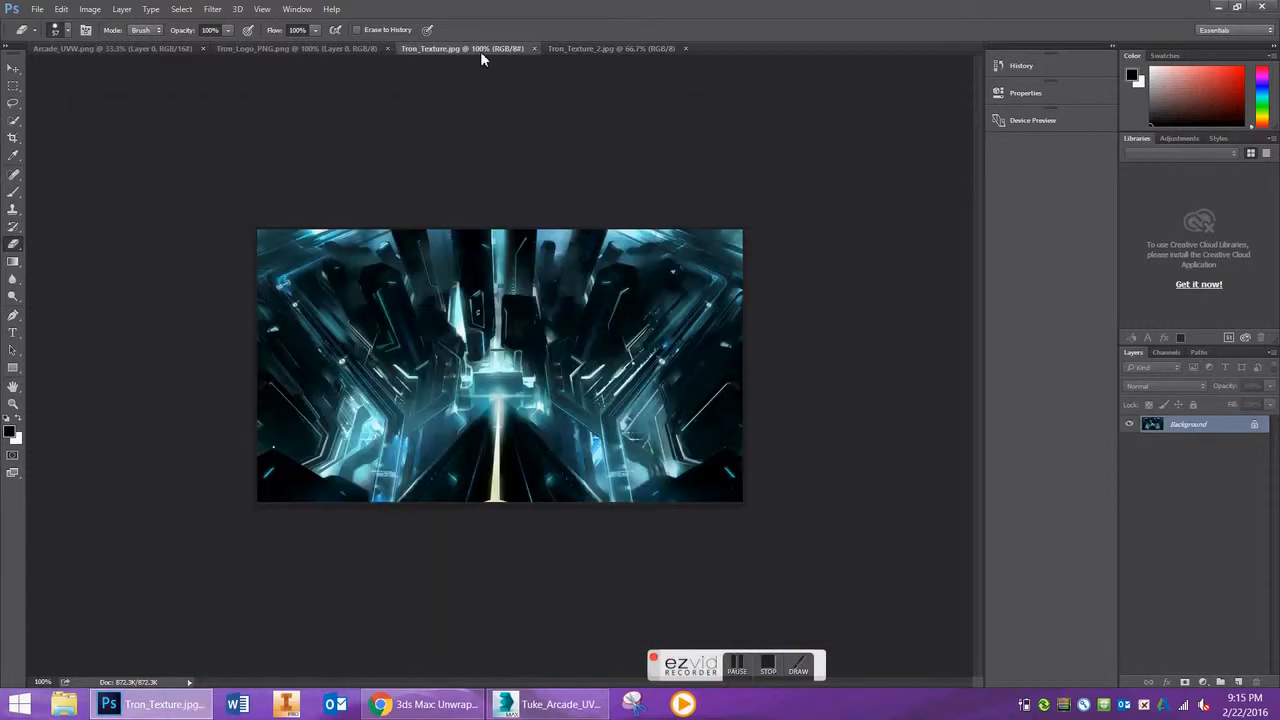
{"action": "left_click", "coordinate": [289, 50]}
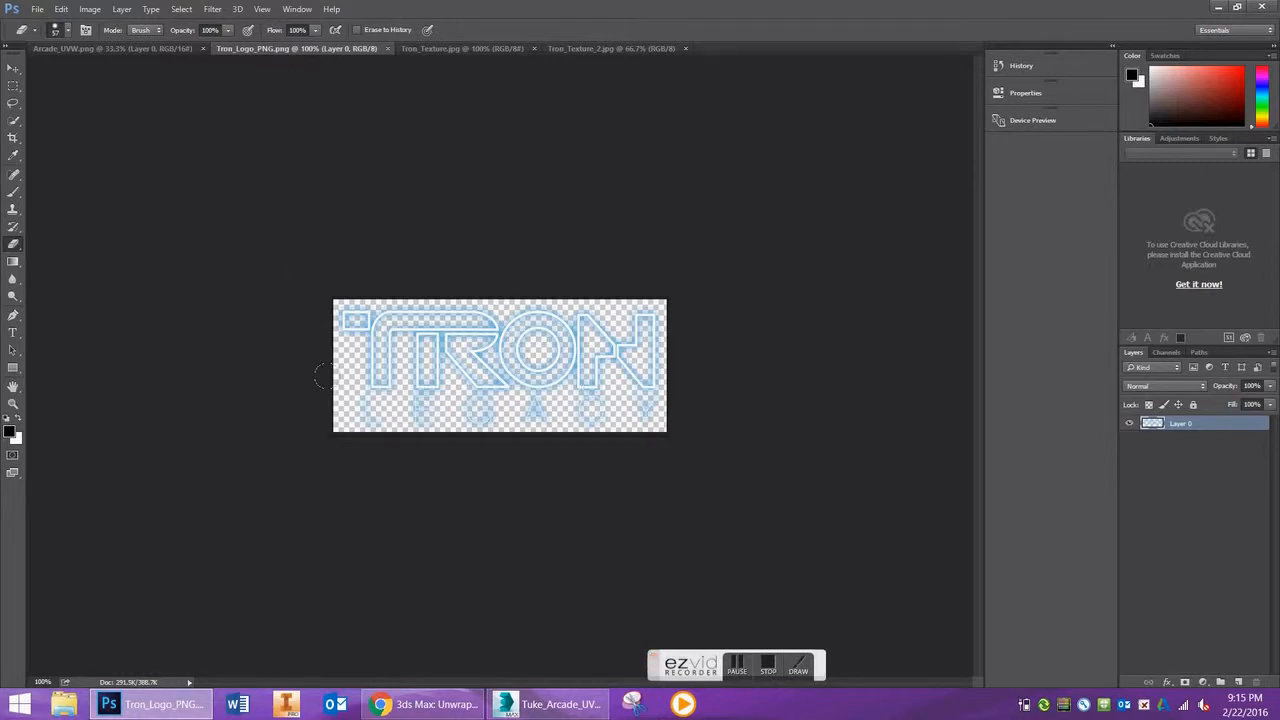
Step: Add a new layer filled with black to Arcade_UVW.png and place it beneath the UV layout layer
{"action": "left_click", "coordinate": [118, 47]}
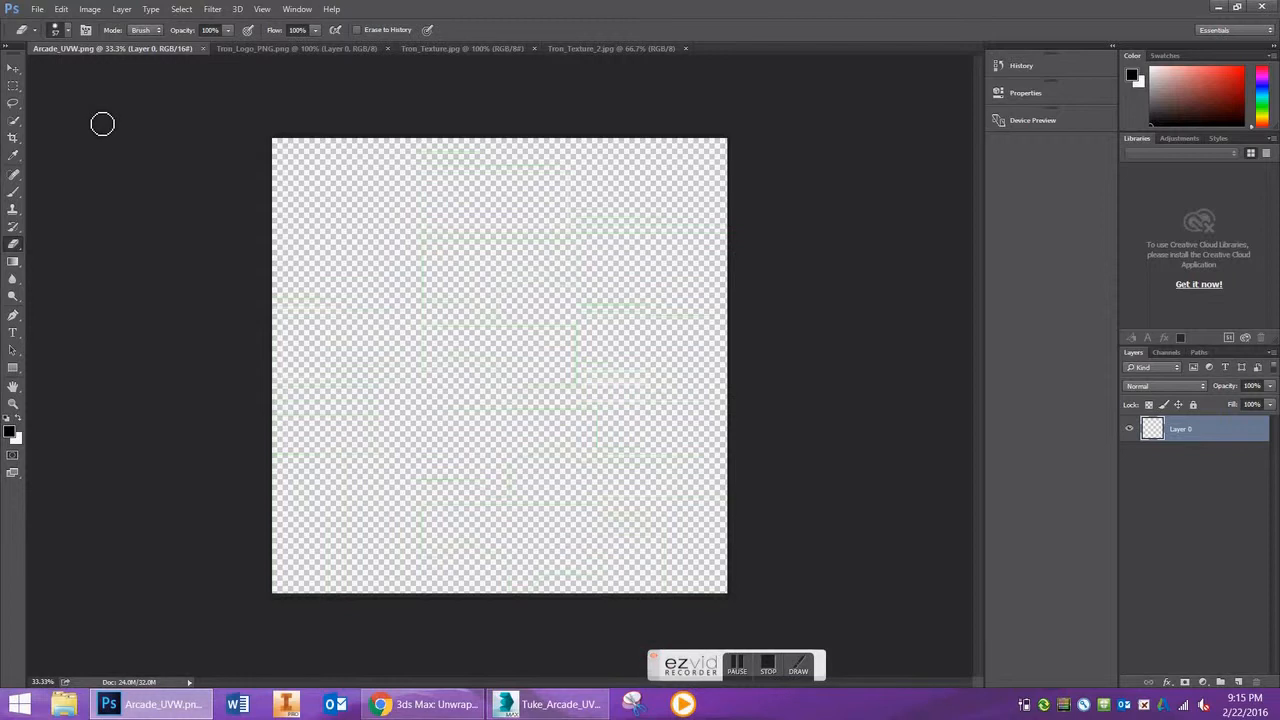
{"action": "left_click", "coordinate": [13, 68]}
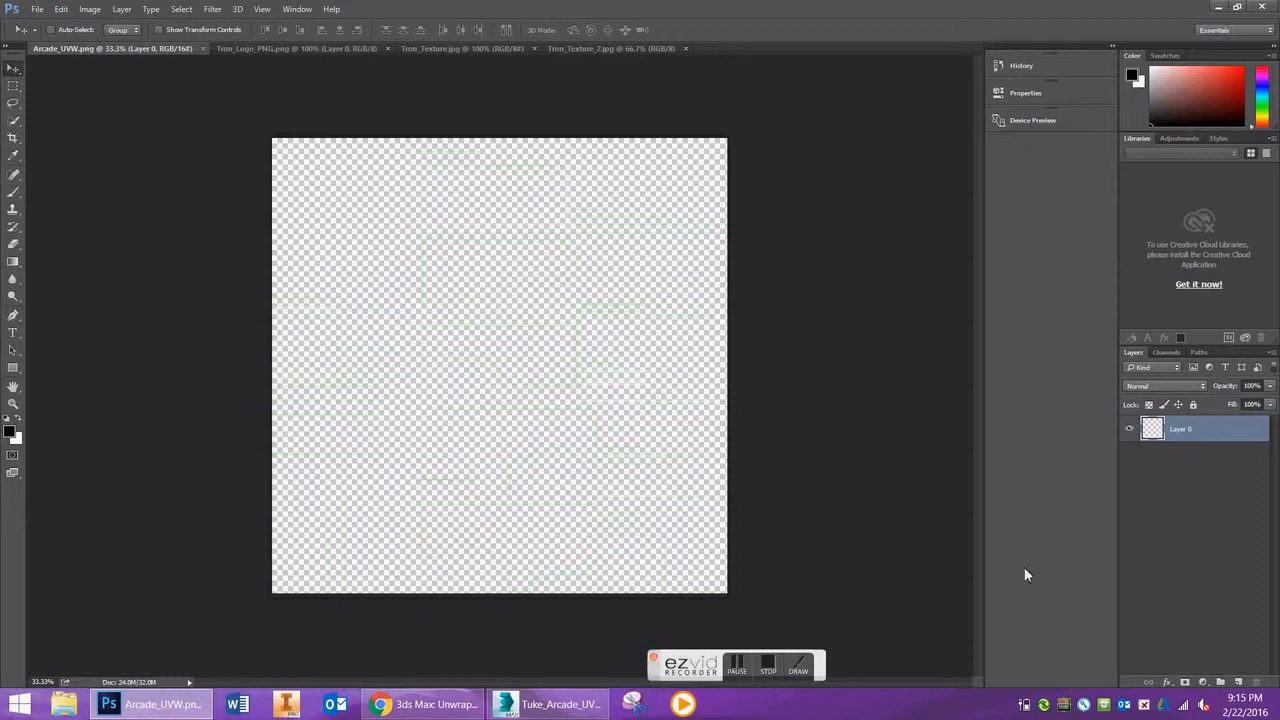
{"action": "left_click", "coordinate": [1240, 684]}
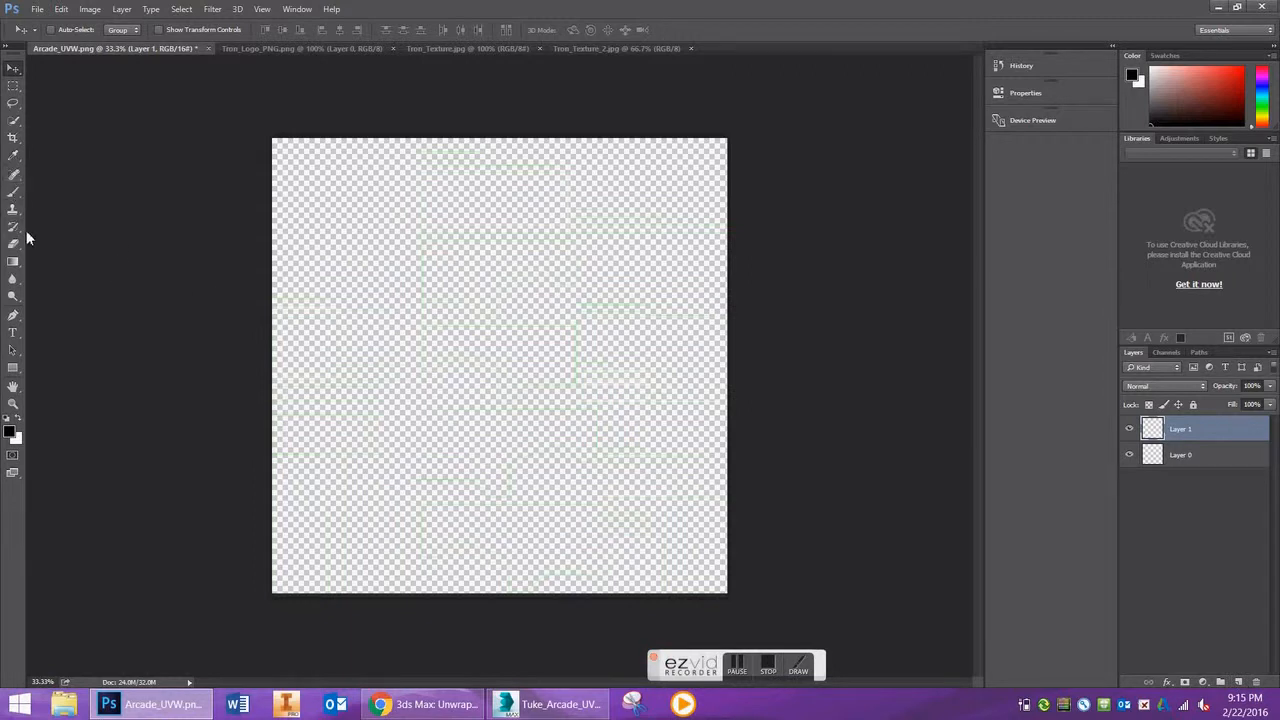
{"action": "left_click_drag", "start_coordinate": [13, 262], "coordinate": [49, 274]}
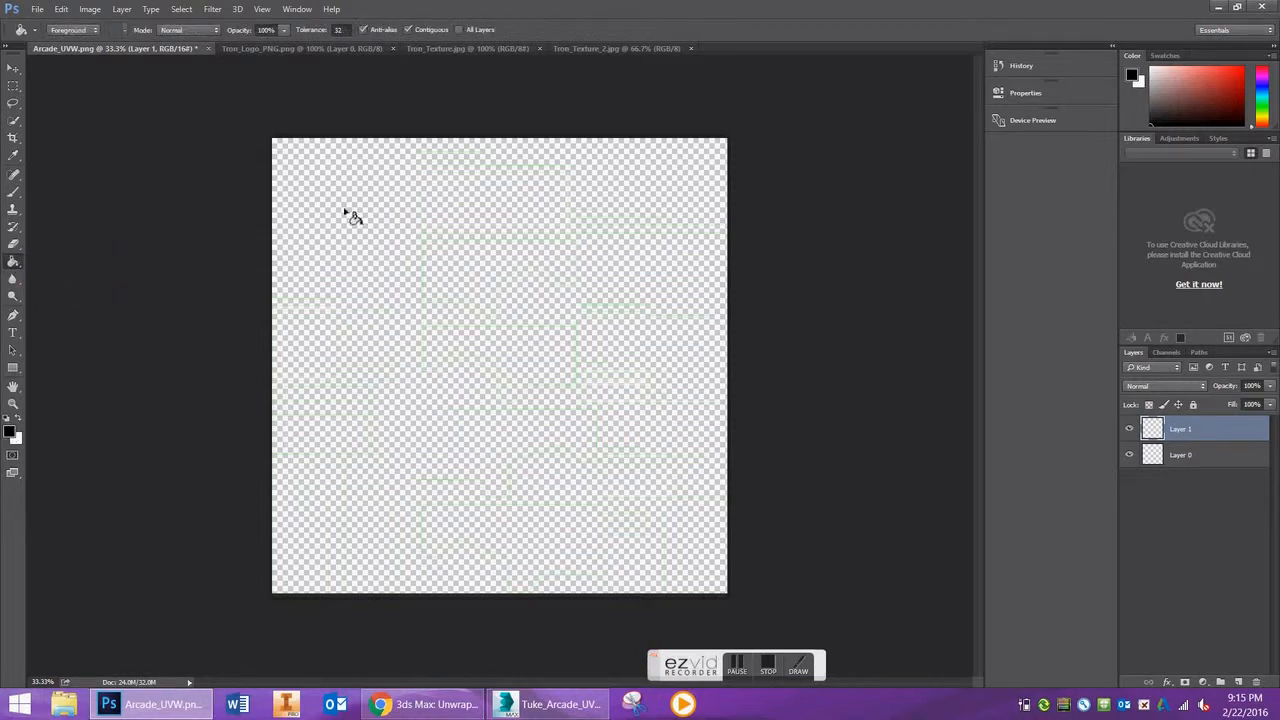
{"action": "left_click", "coordinate": [418, 252]}
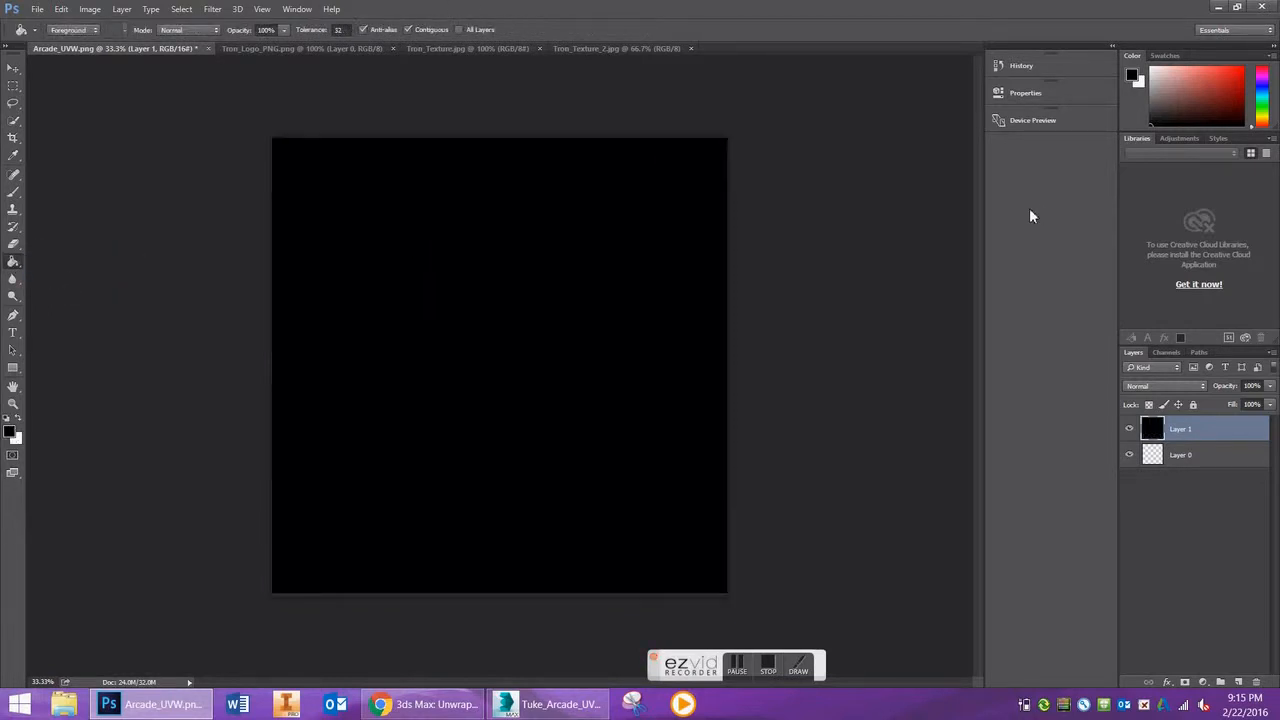
{"action": "left_click_drag", "start_coordinate": [1209, 420], "coordinate": [1202, 487]}
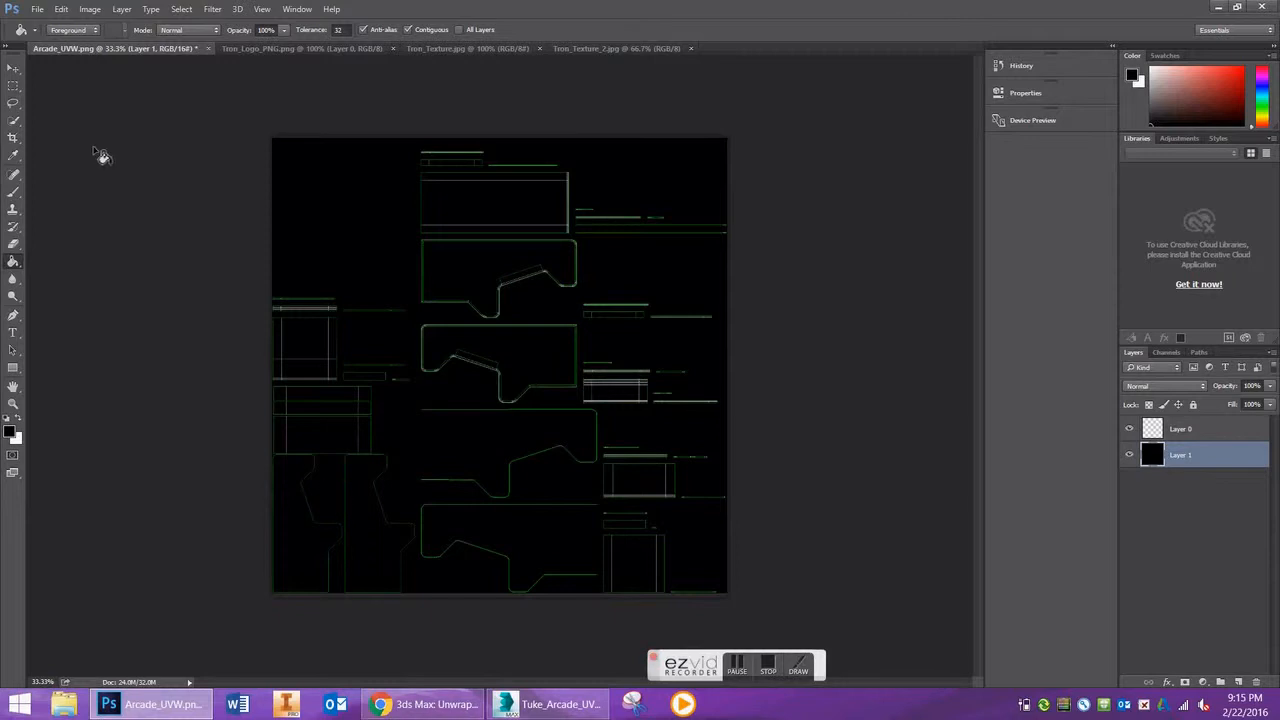
{"action": "left_click", "coordinate": [13, 68]}
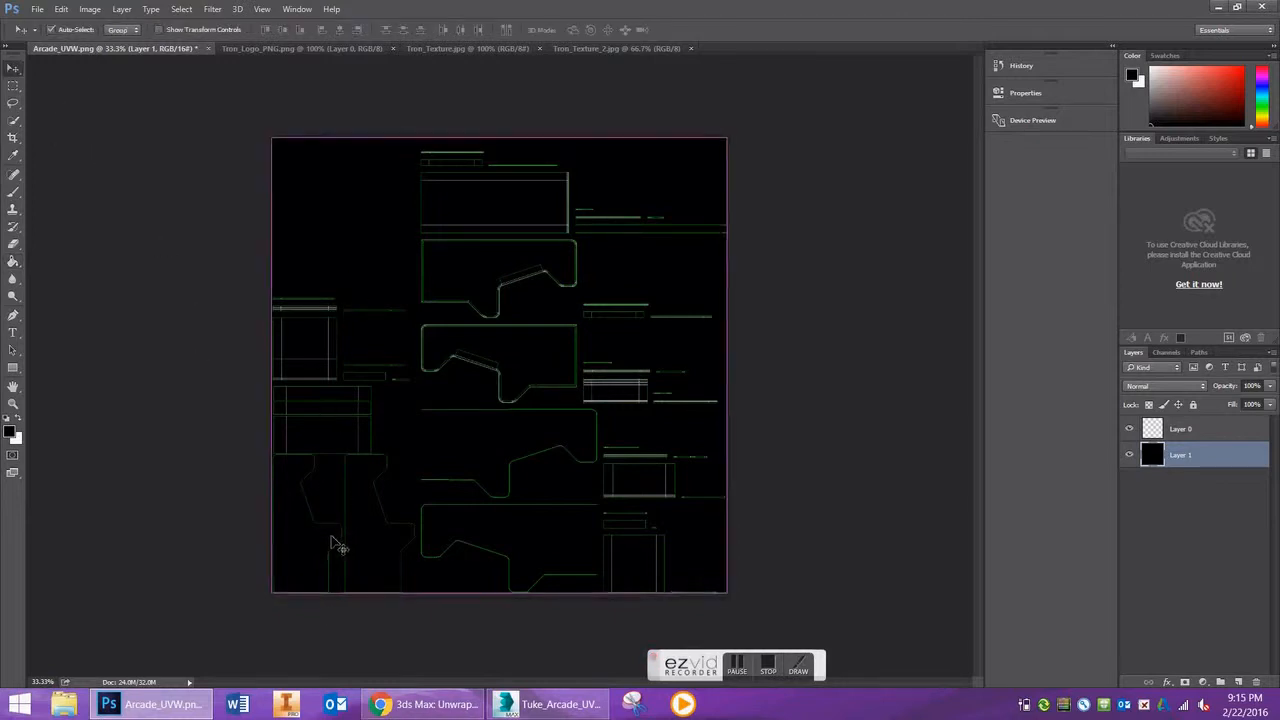
Step: Copy the entire Tron_Texture.jpg image and paste it into Arcade_UVW.png as a new layer
{"action": "scroll", "coordinate": [340, 548], "scroll_direction": "up", "scroll_amount": 2}
{"action": "scroll", "coordinate": [306, 534], "scroll_direction": "down", "scroll_amount": 4}
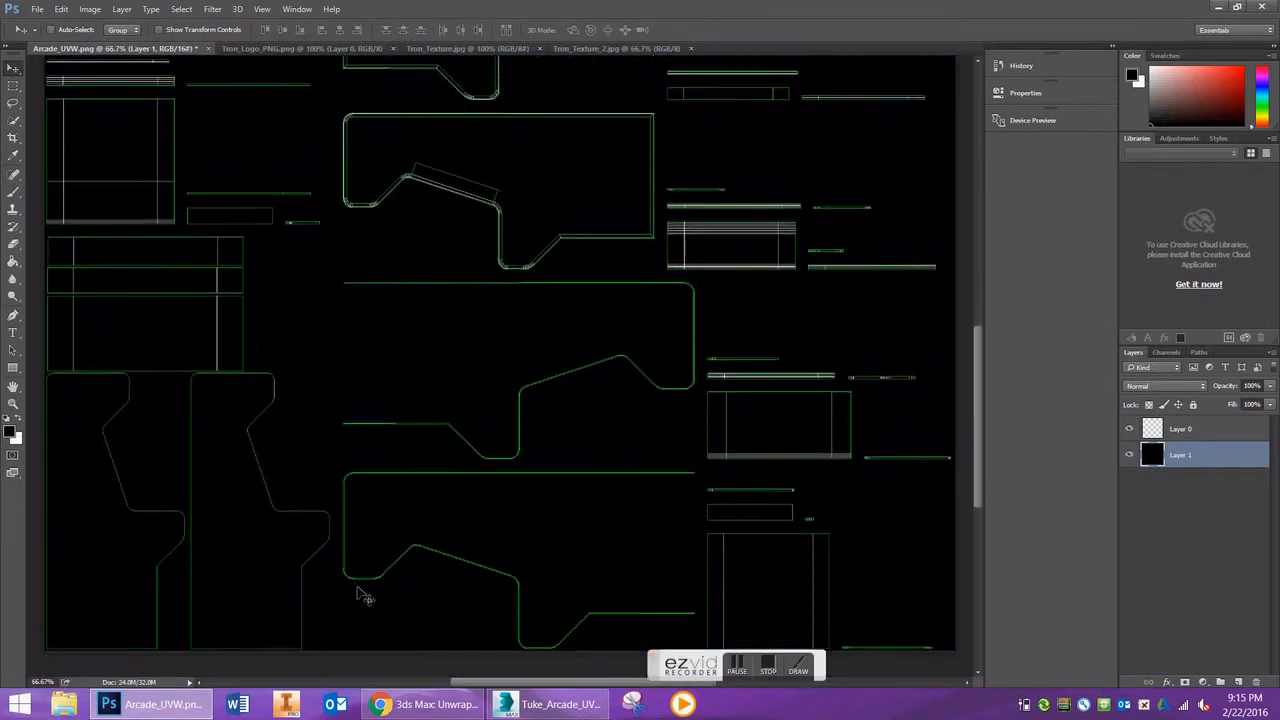
{"action": "scroll", "coordinate": [368, 596], "scroll_direction": "down", "scroll_amount": 1}
{"action": "scroll", "coordinate": [450, 685], "scroll_direction": "down", "scroll_amount": 1}
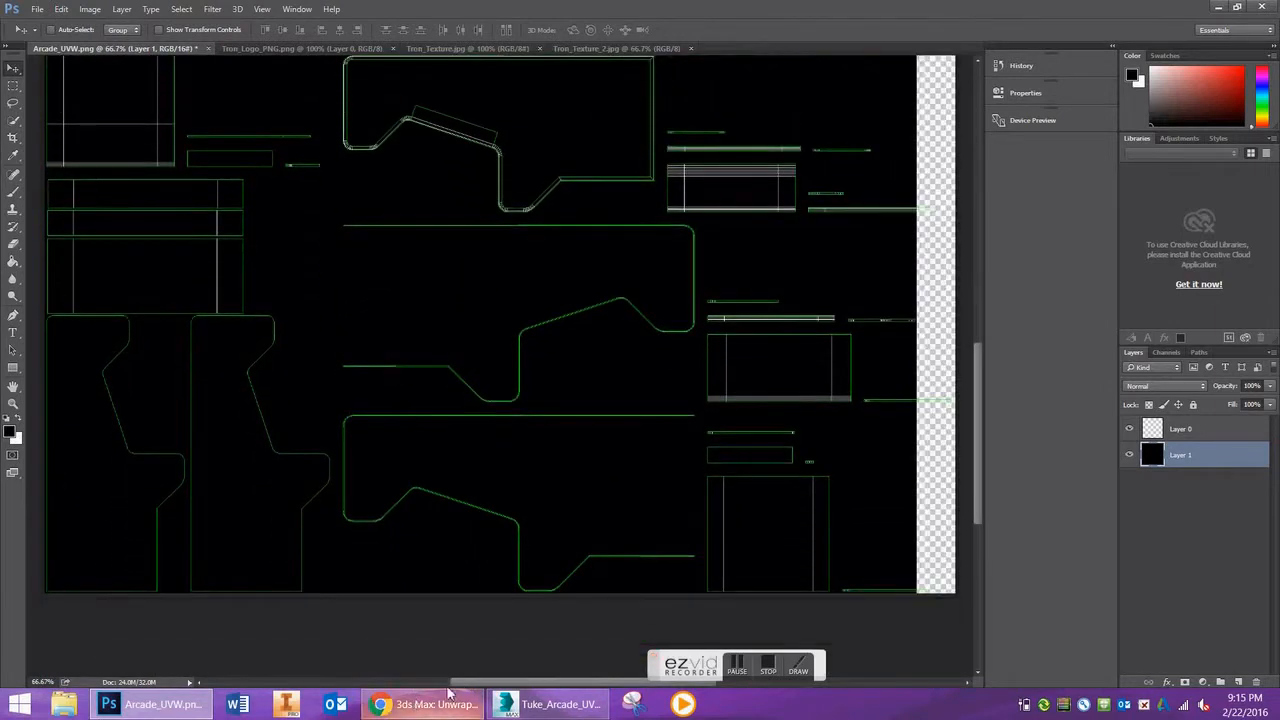
{"action": "left_click_drag", "start_coordinate": [450, 683], "coordinate": [412, 688]}
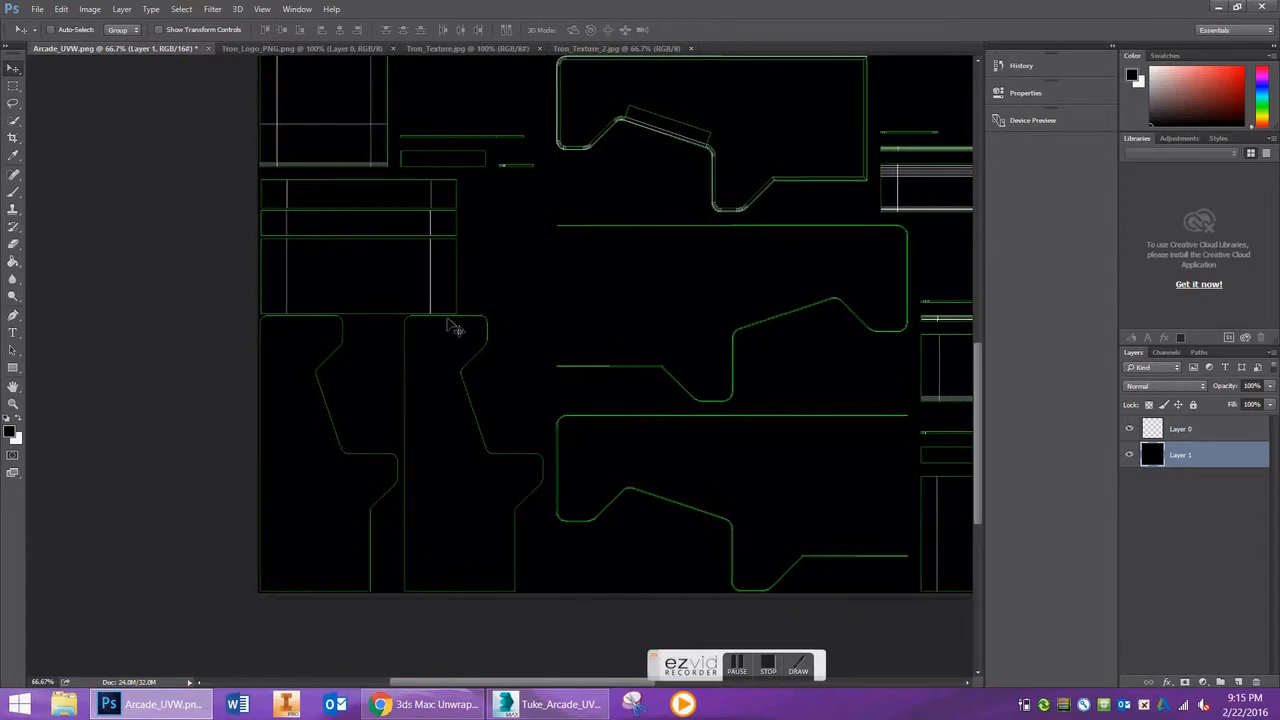
{"action": "scroll", "coordinate": [397, 229], "scroll_direction": "up", "scroll_amount": 1}
{"action": "scroll", "coordinate": [400, 232], "scroll_direction": "down", "scroll_amount": 1}
{"action": "left_click", "coordinate": [430, 48]}
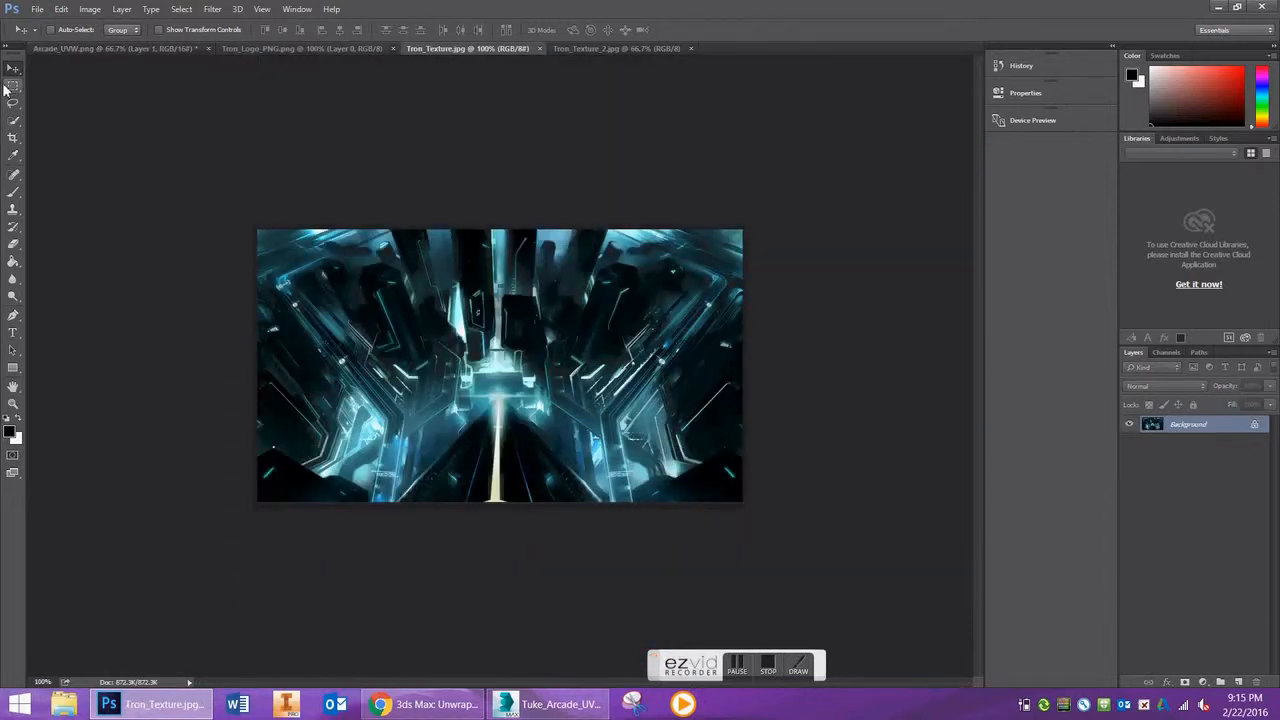
{"action": "key", "text": "ctrl+a"}
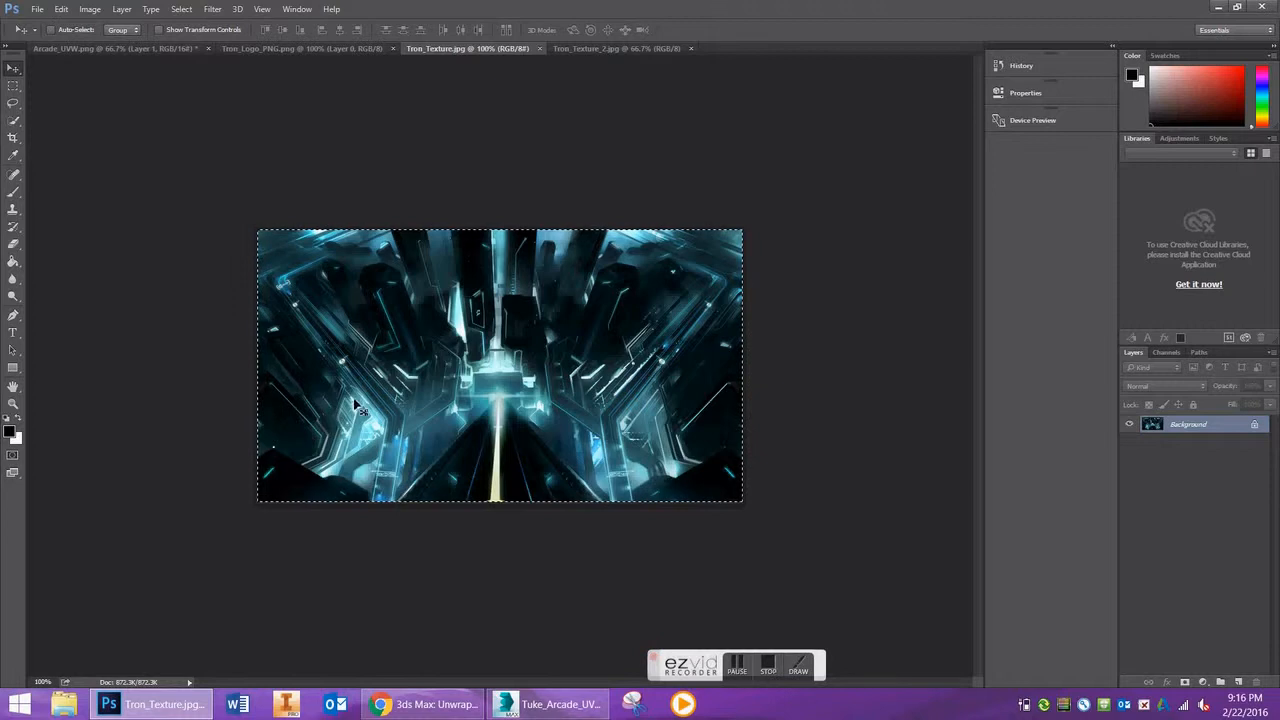
{"action": "left_click", "coordinate": [142, 48]}
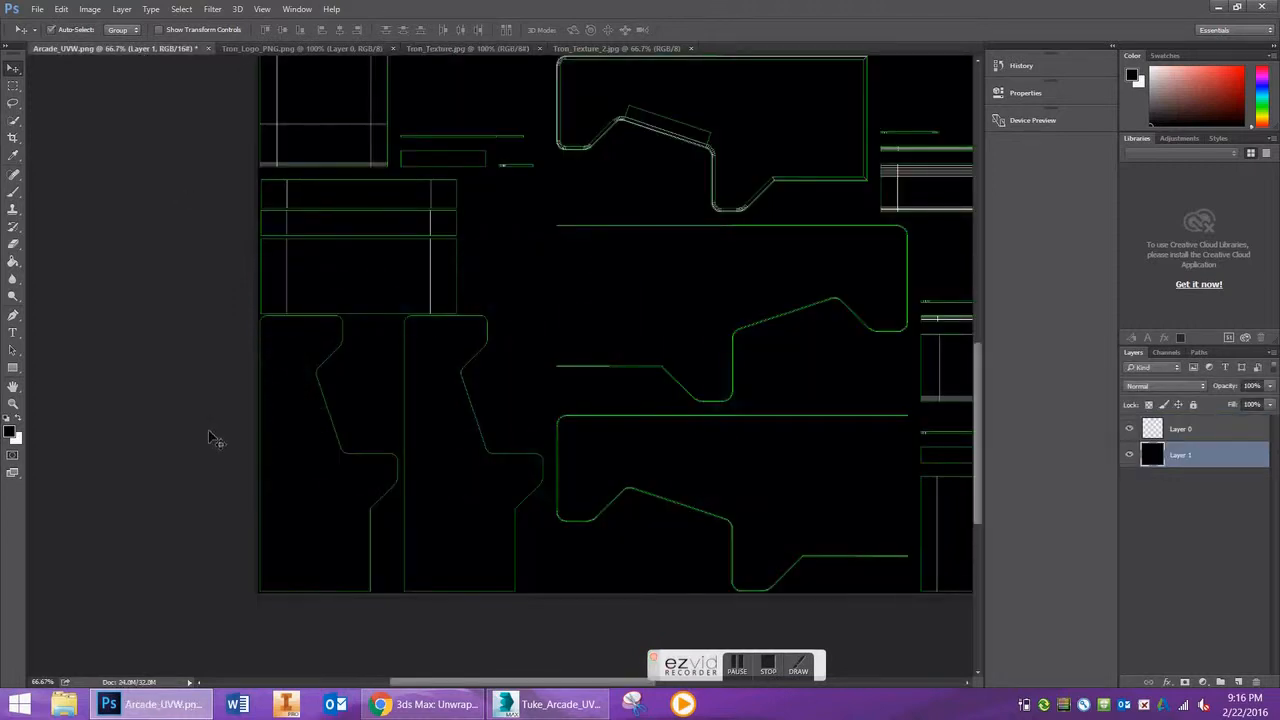
{"action": "key", "text": "ctrl+v"}
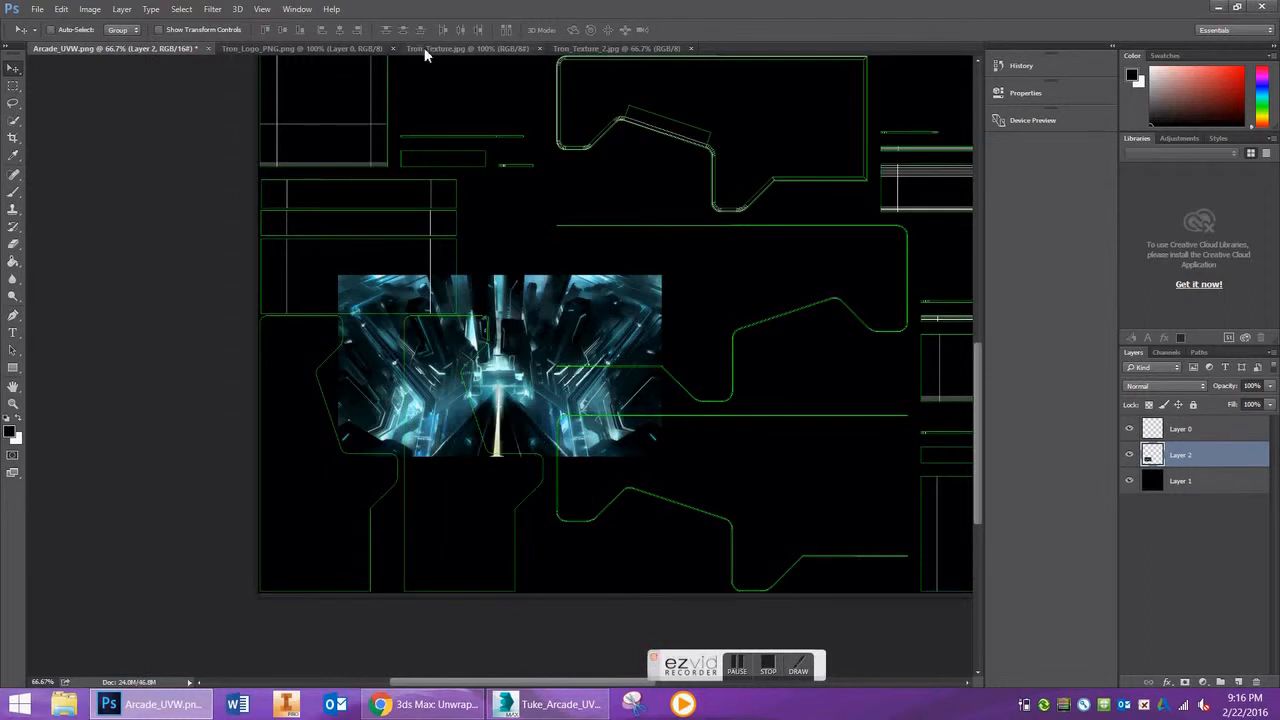
{"action": "left_click", "coordinate": [424, 52]}
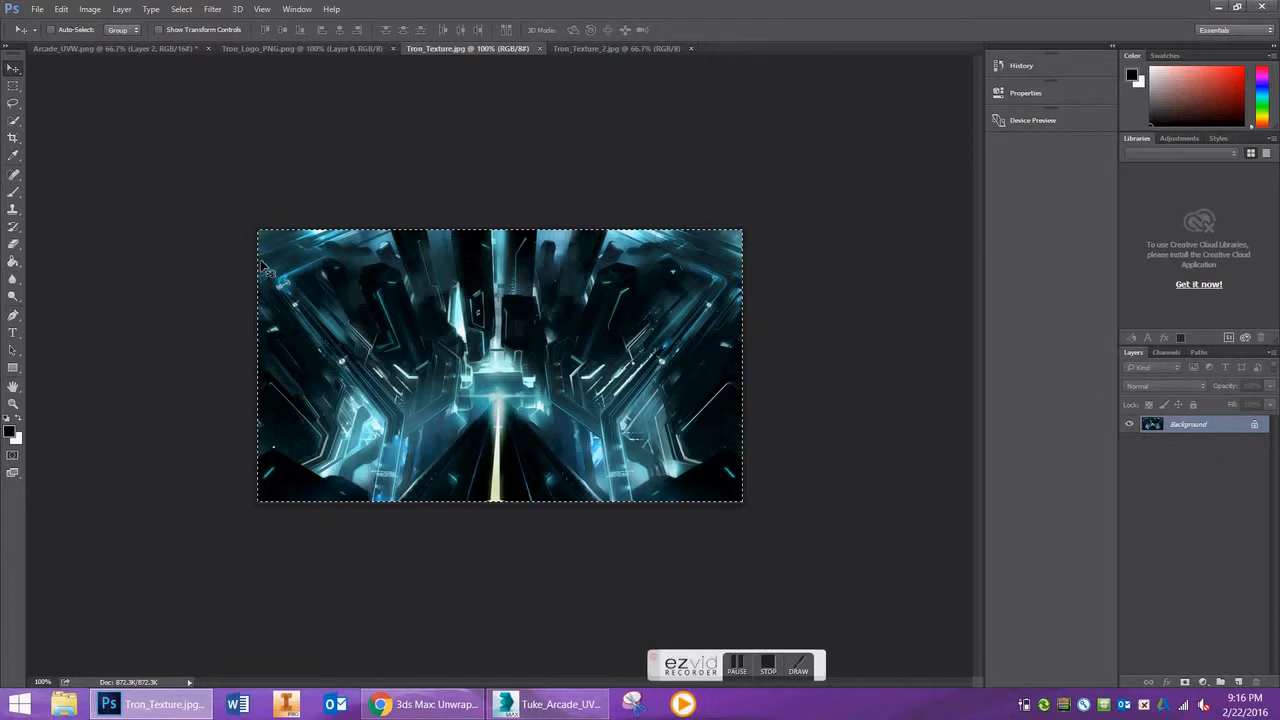
{"action": "left_click", "coordinate": [133, 46]}
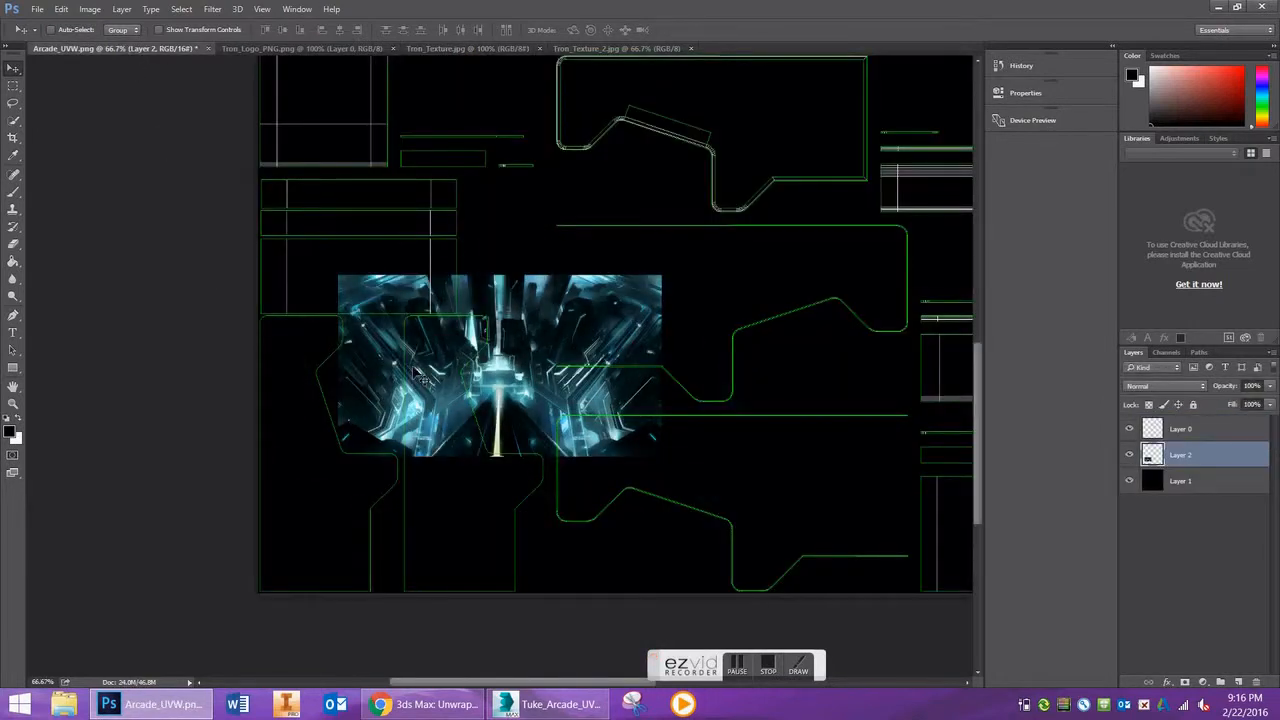
Step: Move the pasted texture to the bottom-left corner of the canvas, over the lower part of the first side-panel outline
{"action": "left_click_drag", "start_coordinate": [510, 400], "coordinate": [346, 524]}
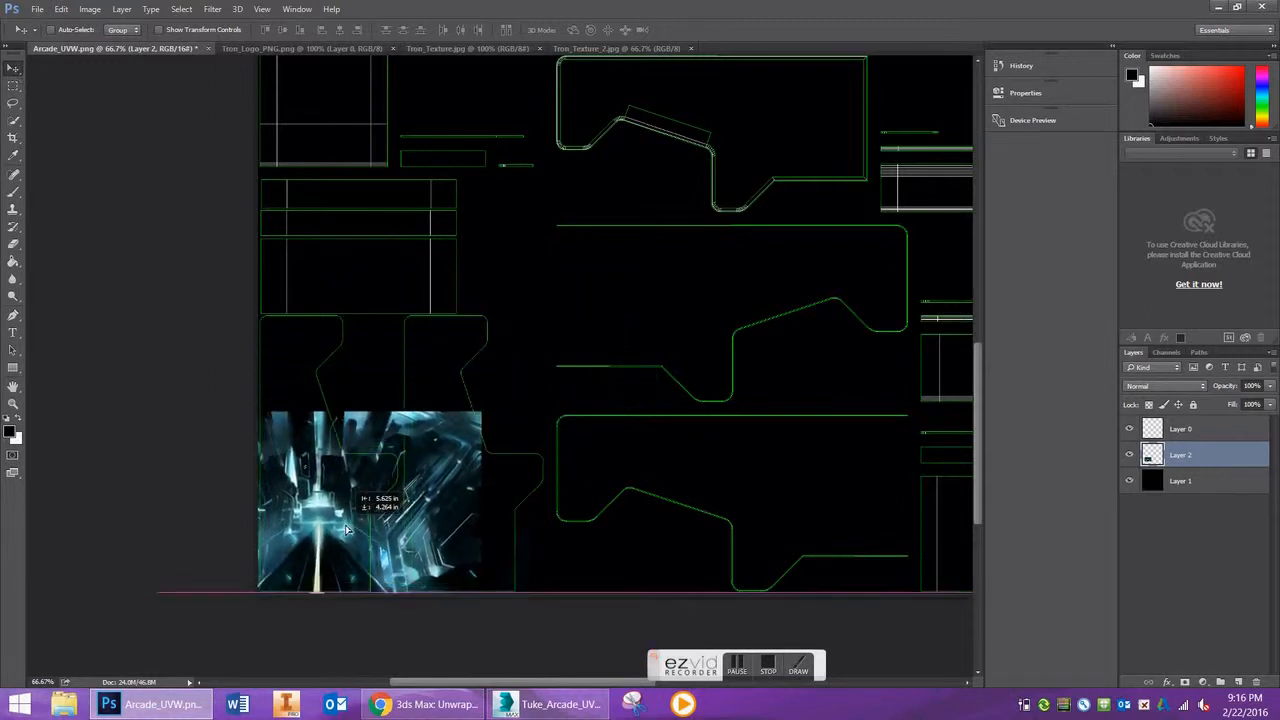
{"action": "key", "text": "ctrl+t"}
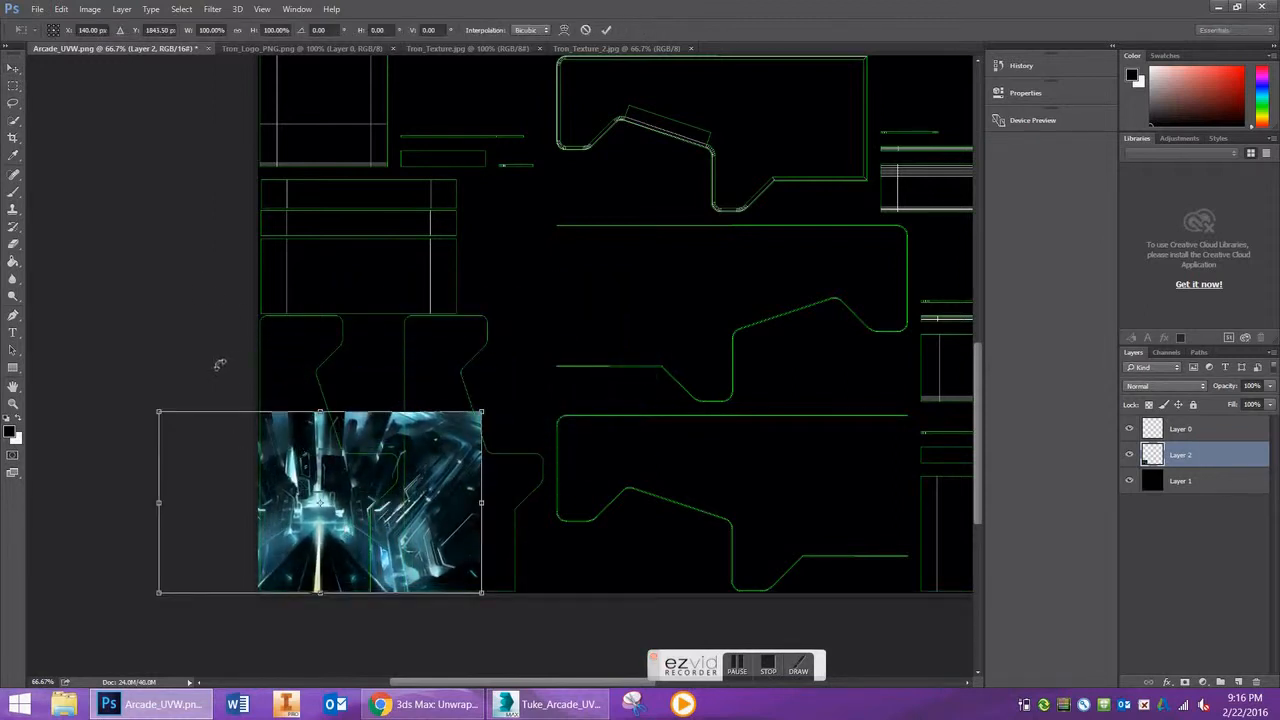
{"action": "key", "text": "Return"}
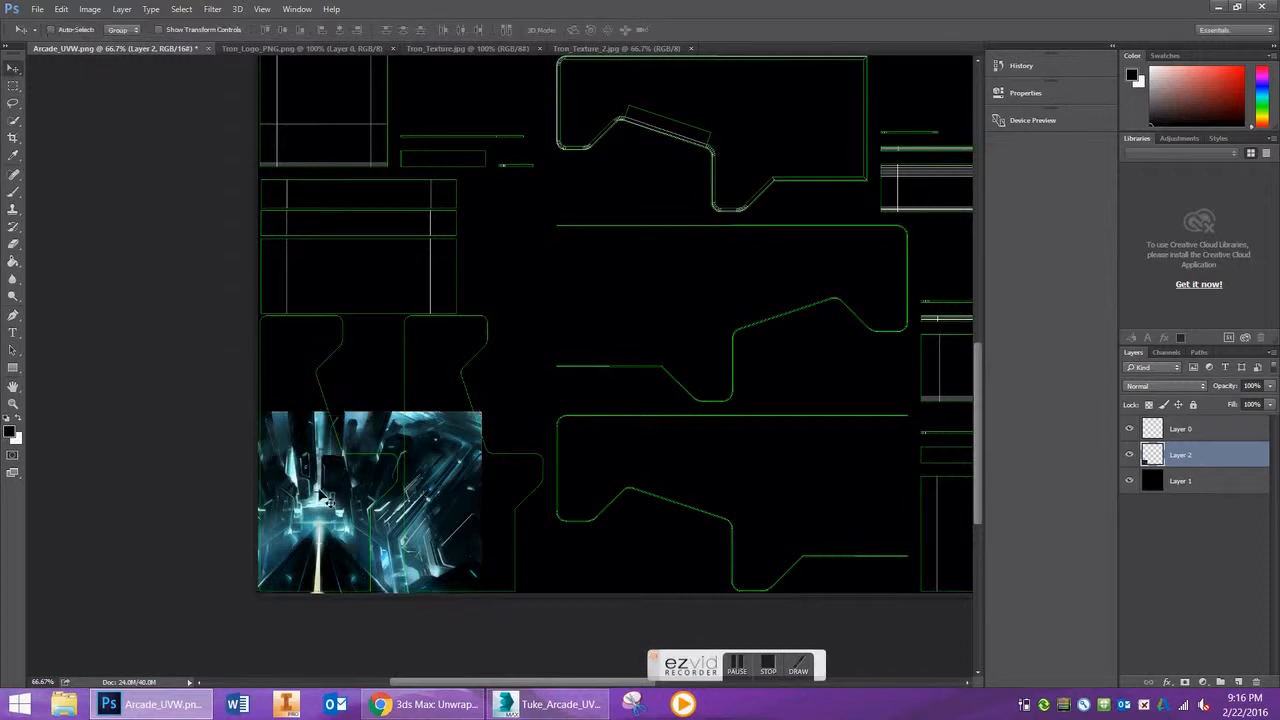
{"action": "mouse_move", "coordinate": [340, 524]}
{"action": "left_mouse_down"}
{"action": "mouse_move", "coordinate": [383, 515]}
{"action": "mouse_move", "coordinate": [324, 520]}
{"action": "left_mouse_up"}
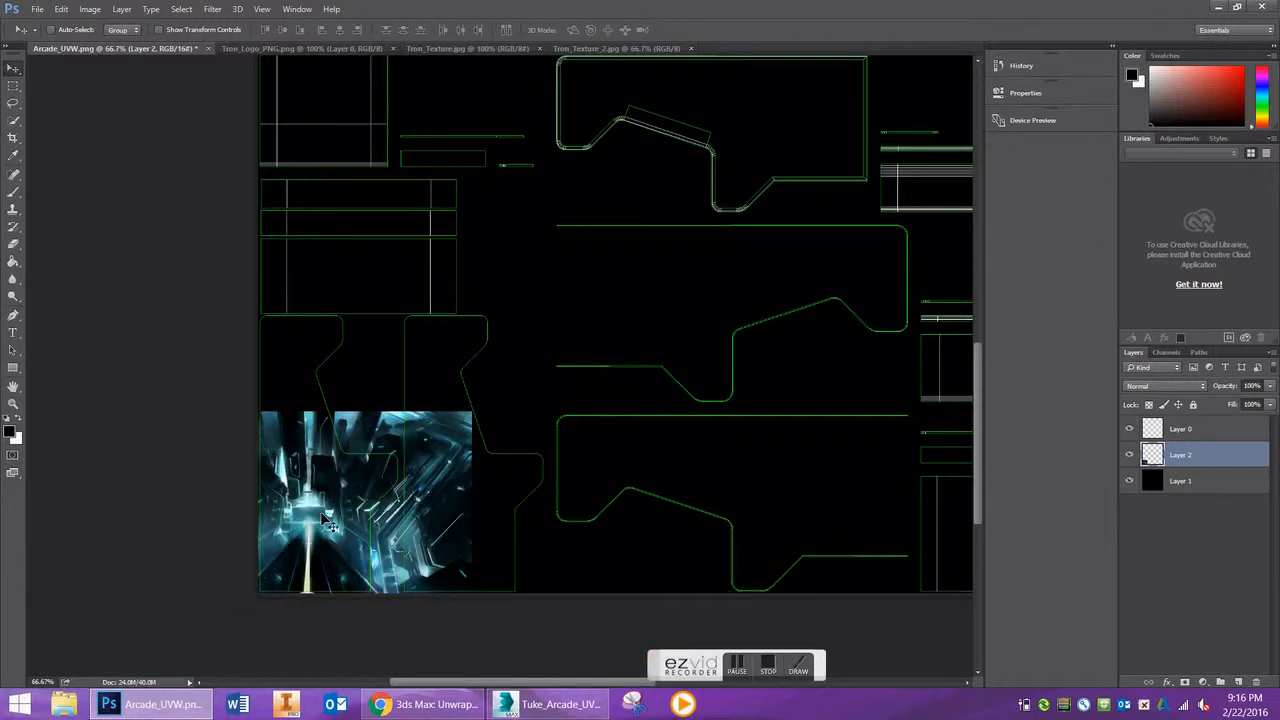
Step: Scale the texture layer to about 77% so it fits the lower part of the first side-panel outline, and apply the transformation
{"action": "key", "text": "ctrl+t"}
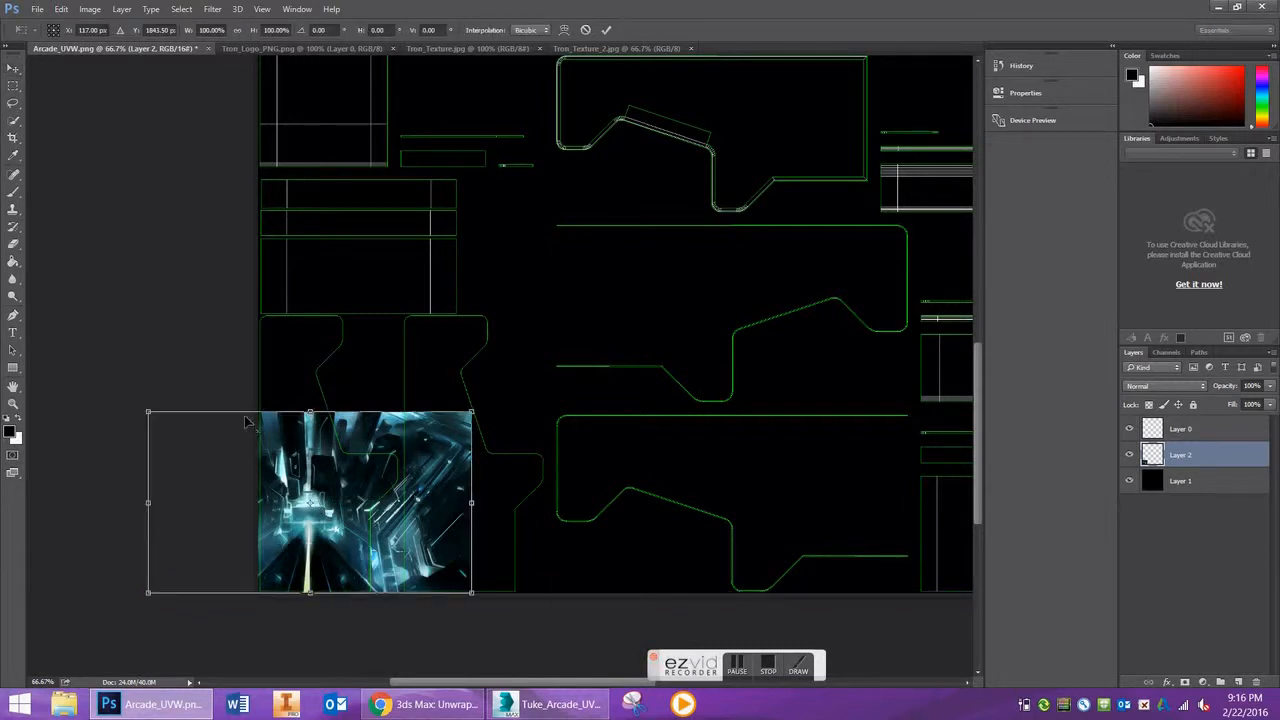
{"action": "left_click_drag", "start_coordinate": [148, 410], "coordinate": [223, 455]}
{"action": "left_click_drag", "start_coordinate": [301, 504], "coordinate": [297, 504]}
{"action": "scroll", "coordinate": [297, 504], "scroll_direction": "up", "scroll_amount": 1}
{"action": "scroll", "coordinate": [297, 507], "scroll_direction": "down", "scroll_amount": 1}
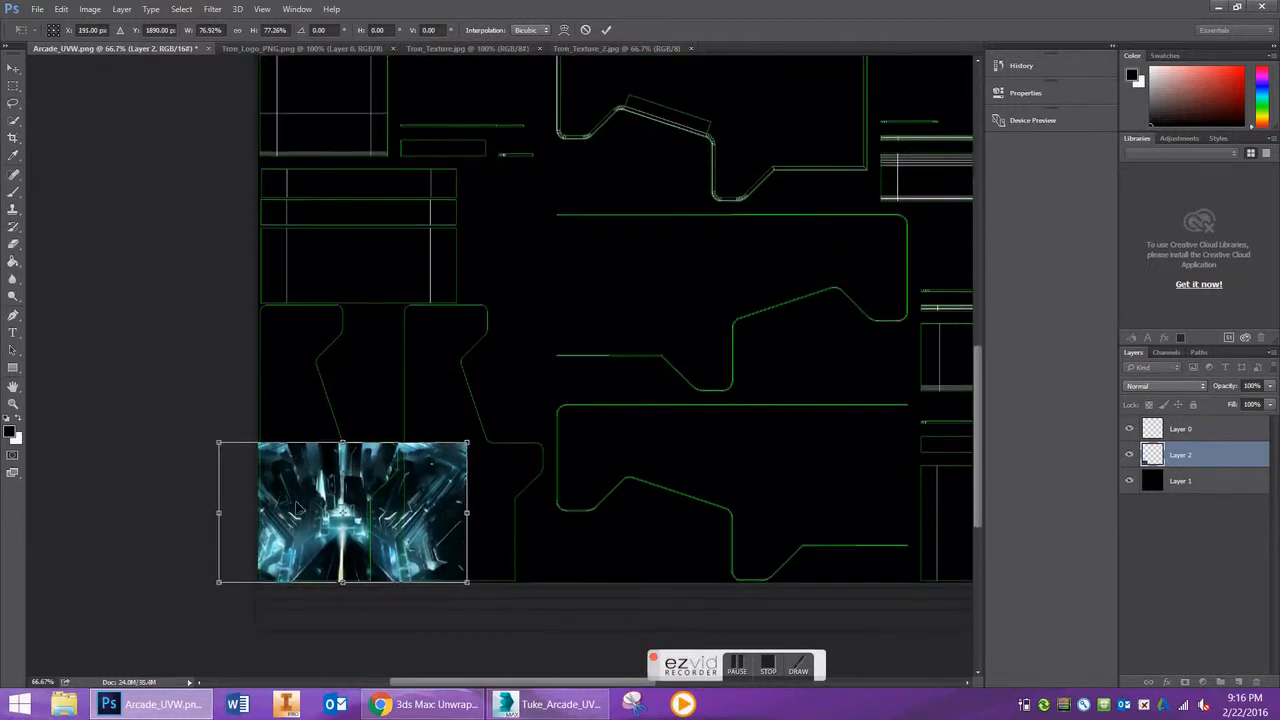
{"action": "scroll", "coordinate": [297, 507], "scroll_direction": "up", "scroll_amount": 4}
{"action": "scroll", "coordinate": [290, 510], "scroll_direction": "down", "scroll_amount": 4}
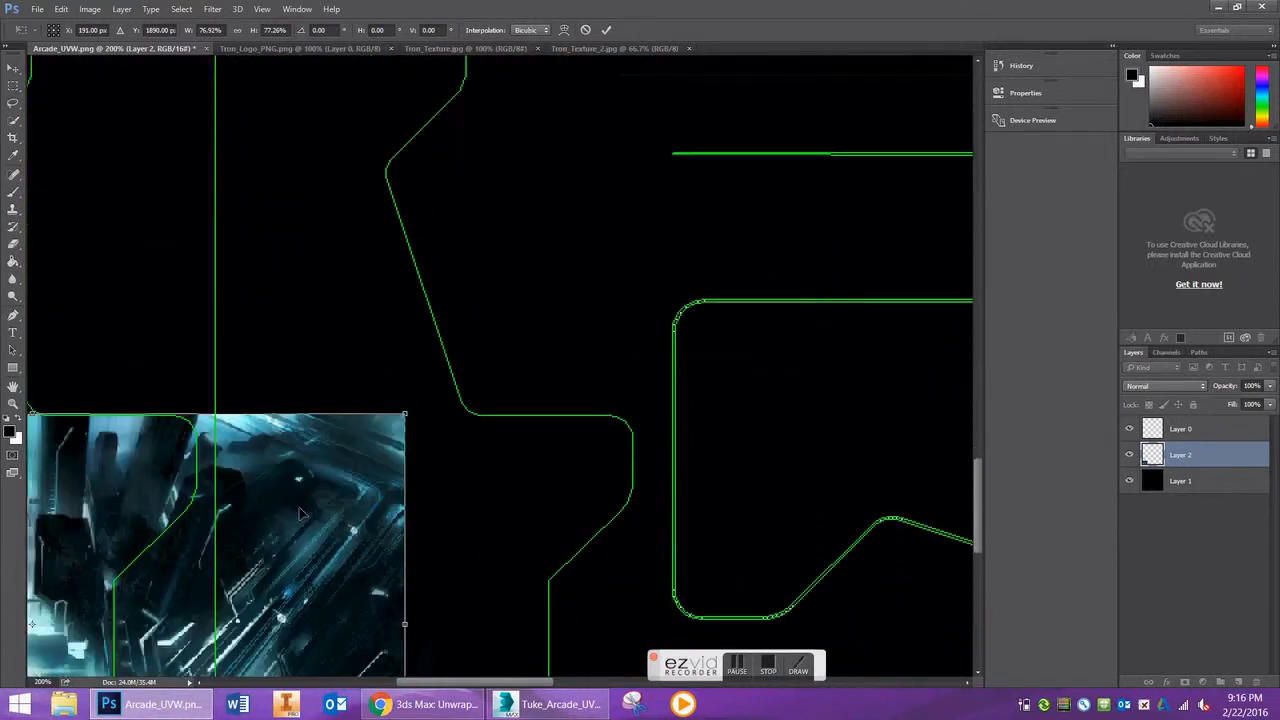
{"action": "scroll", "coordinate": [360, 565], "scroll_direction": "down", "scroll_amount": 2}
{"action": "left_click_drag", "start_coordinate": [494, 683], "coordinate": [420, 670]}
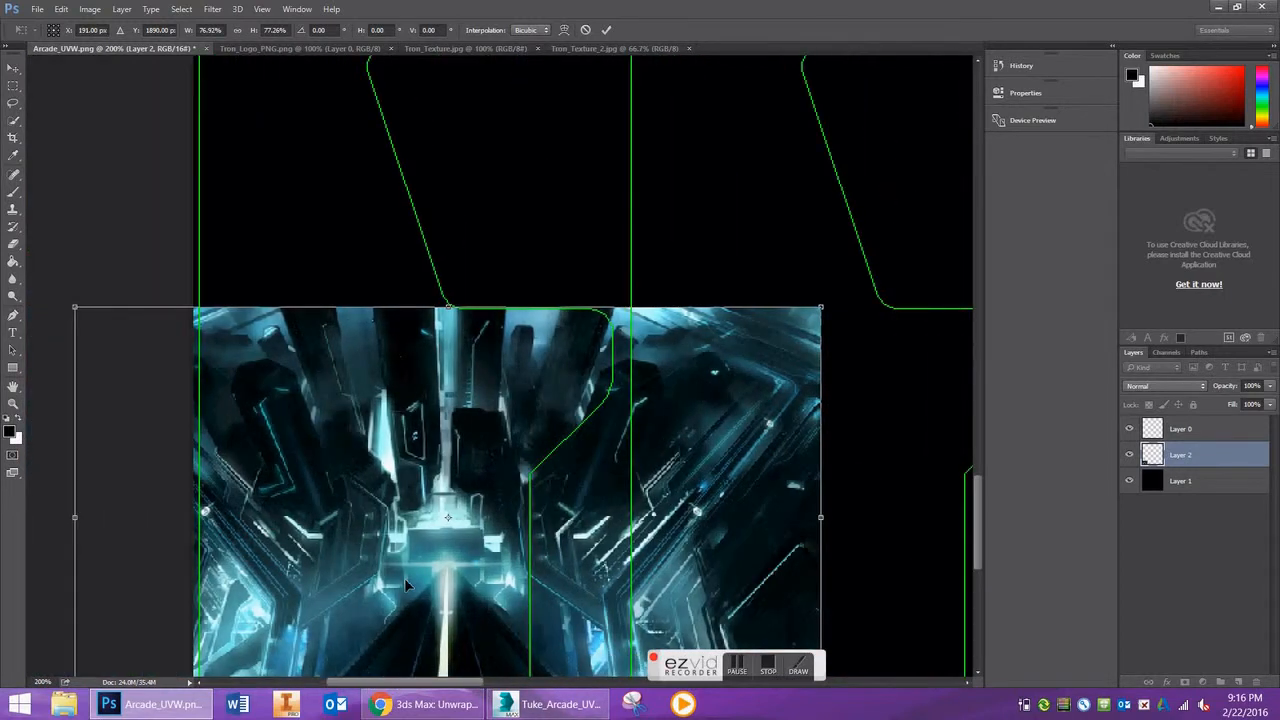
{"action": "scroll", "coordinate": [406, 584], "scroll_direction": "down", "scroll_amount": 3}
{"action": "scroll", "coordinate": [406, 587], "scroll_direction": "down", "scroll_amount": 3}
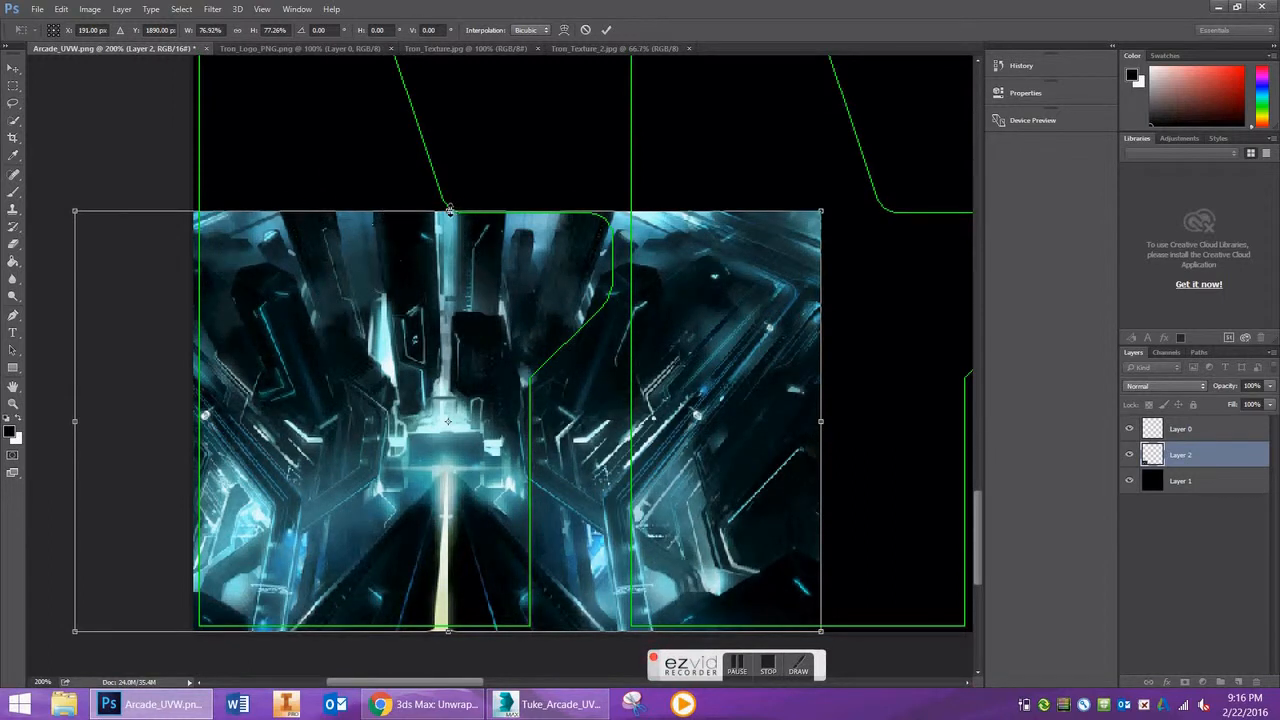
{"action": "left_click", "coordinate": [13, 68]}
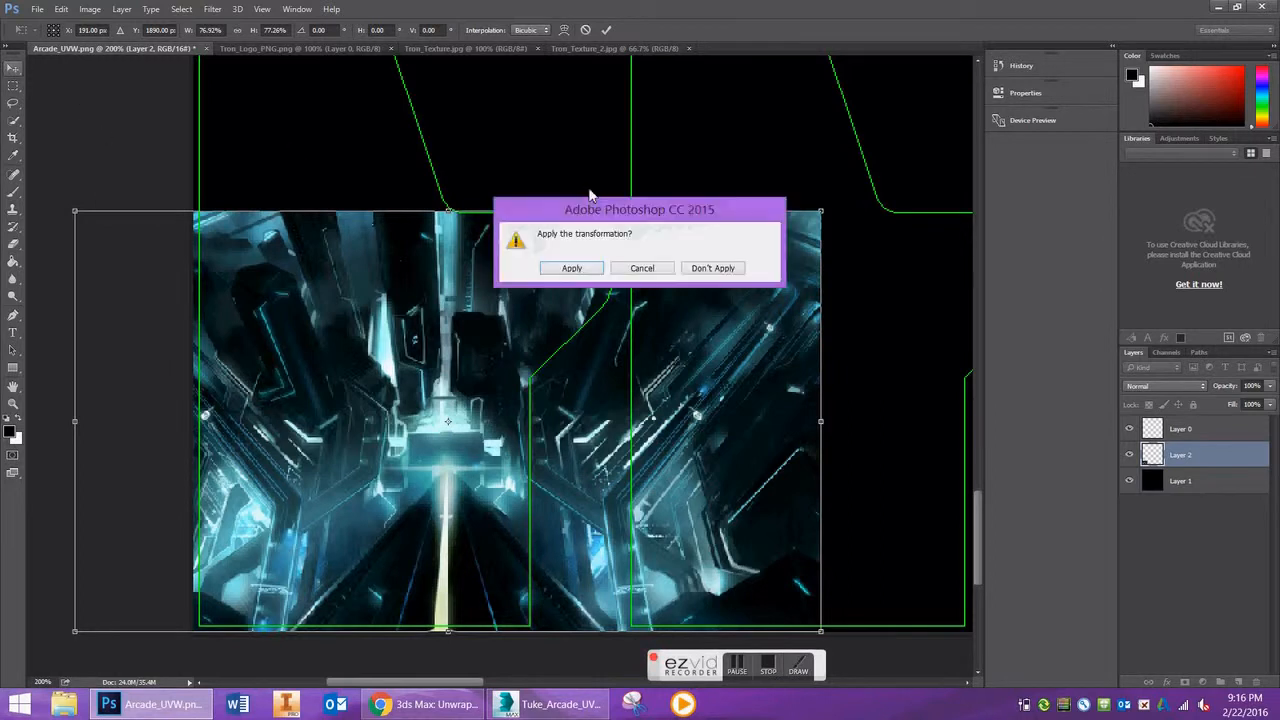
{"action": "left_click", "coordinate": [566, 268]}
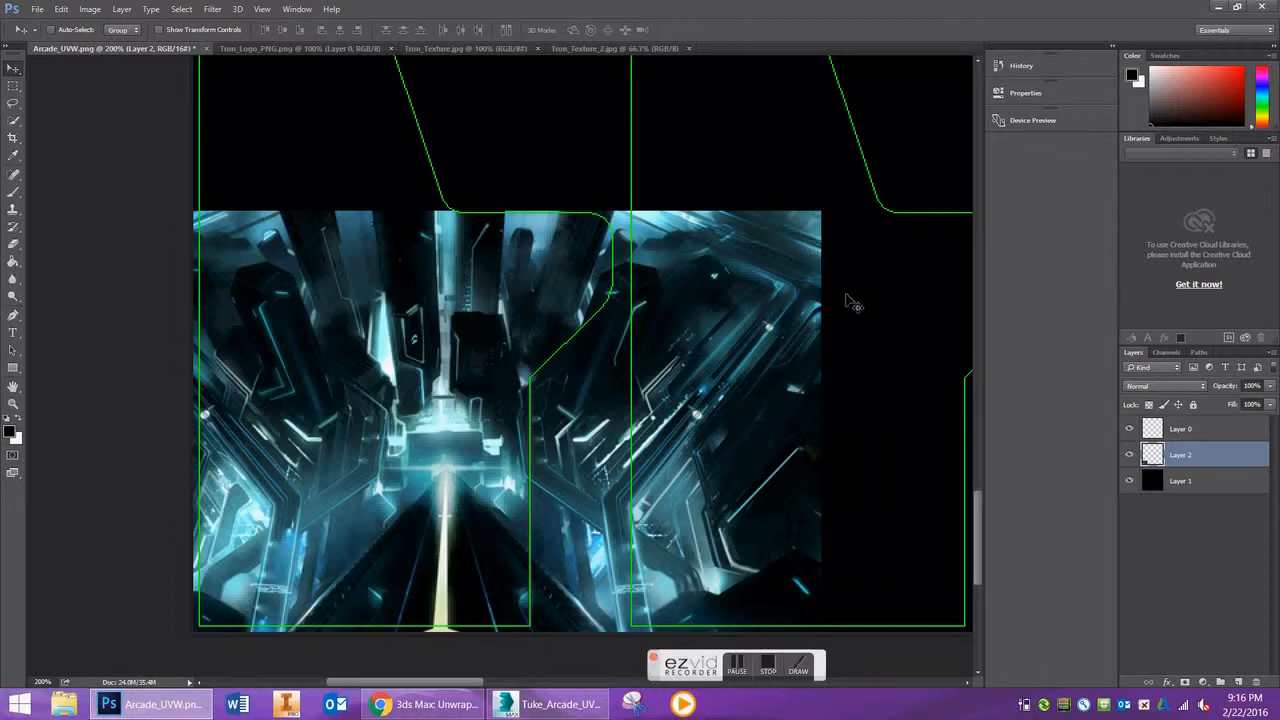
Step: Outline the texture area beyond the right edge of the first side-panel outline with the Polygonal Lasso, delete it, and deselect
{"action": "left_click", "coordinate": [11, 108]}
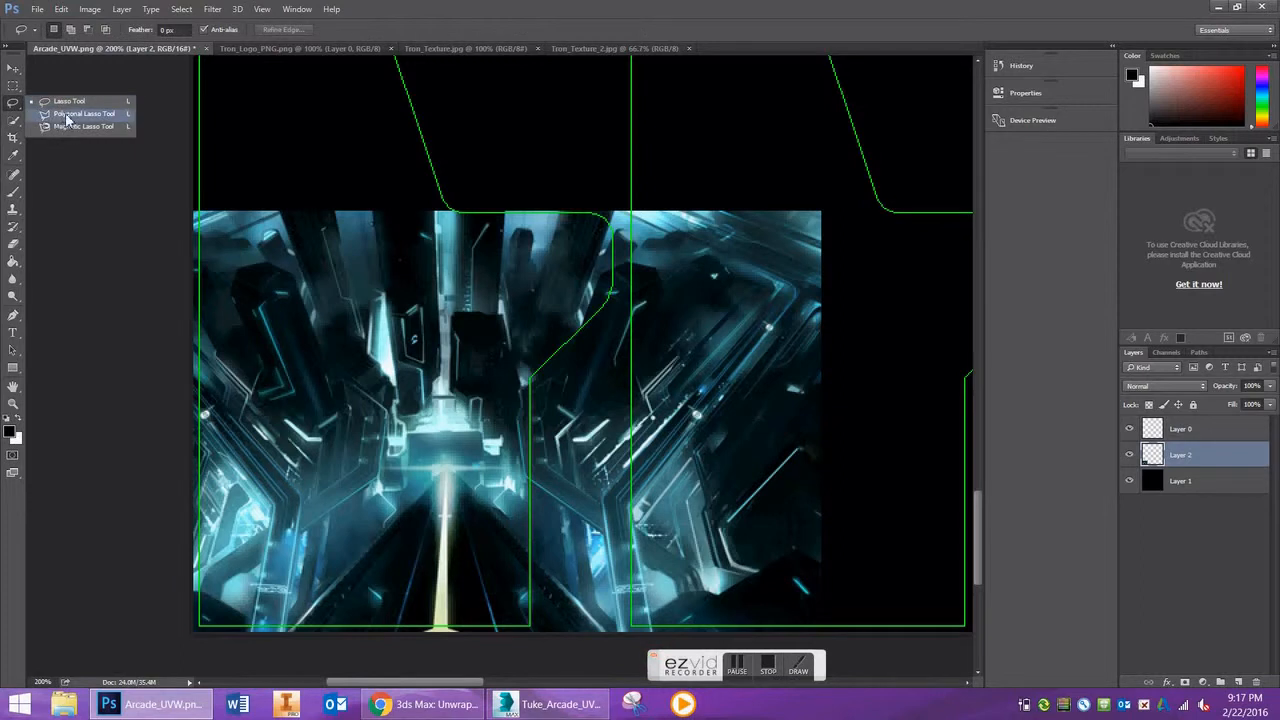
{"action": "left_click", "coordinate": [14, 108]}
{"action": "right_click", "coordinate": [14, 108]}
{"action": "left_click", "coordinate": [63, 115]}
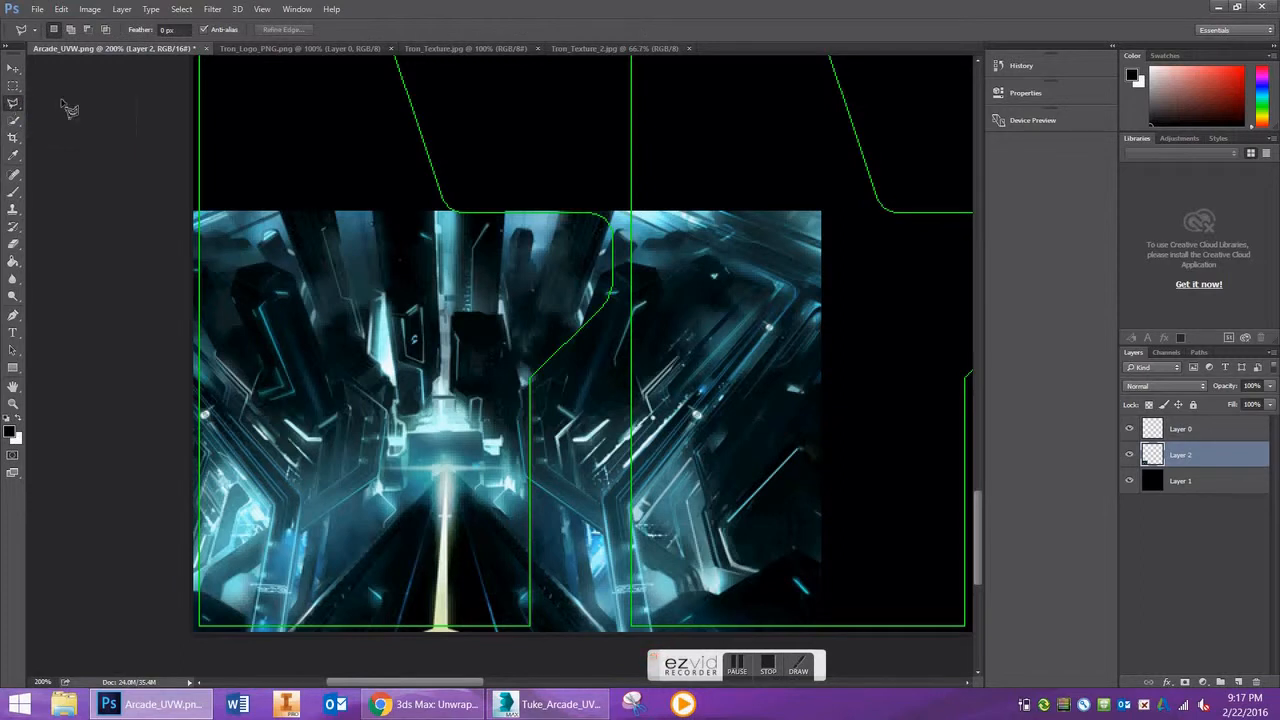
{"action": "left_click", "coordinate": [621, 236]}
{"action": "left_click", "coordinate": [614, 294]}
{"action": "left_click", "coordinate": [536, 382]}
{"action": "left_click", "coordinate": [538, 640]}
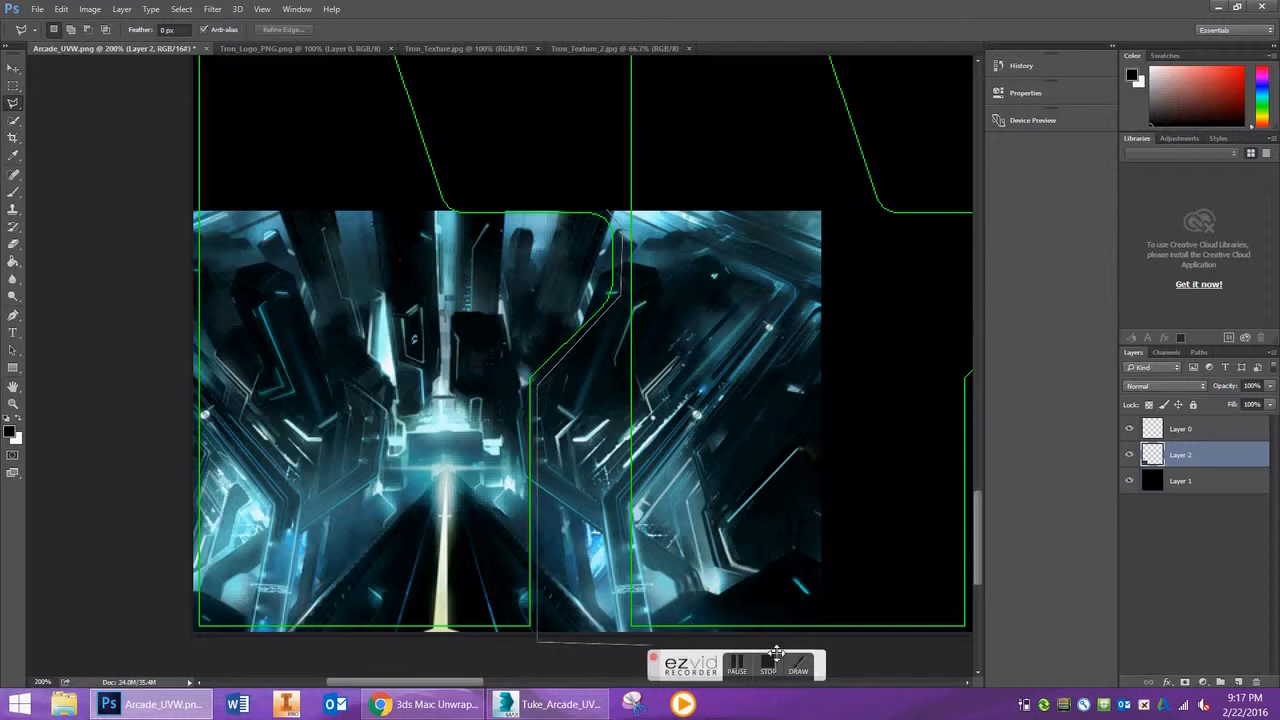
{"action": "left_click", "coordinate": [830, 640]}
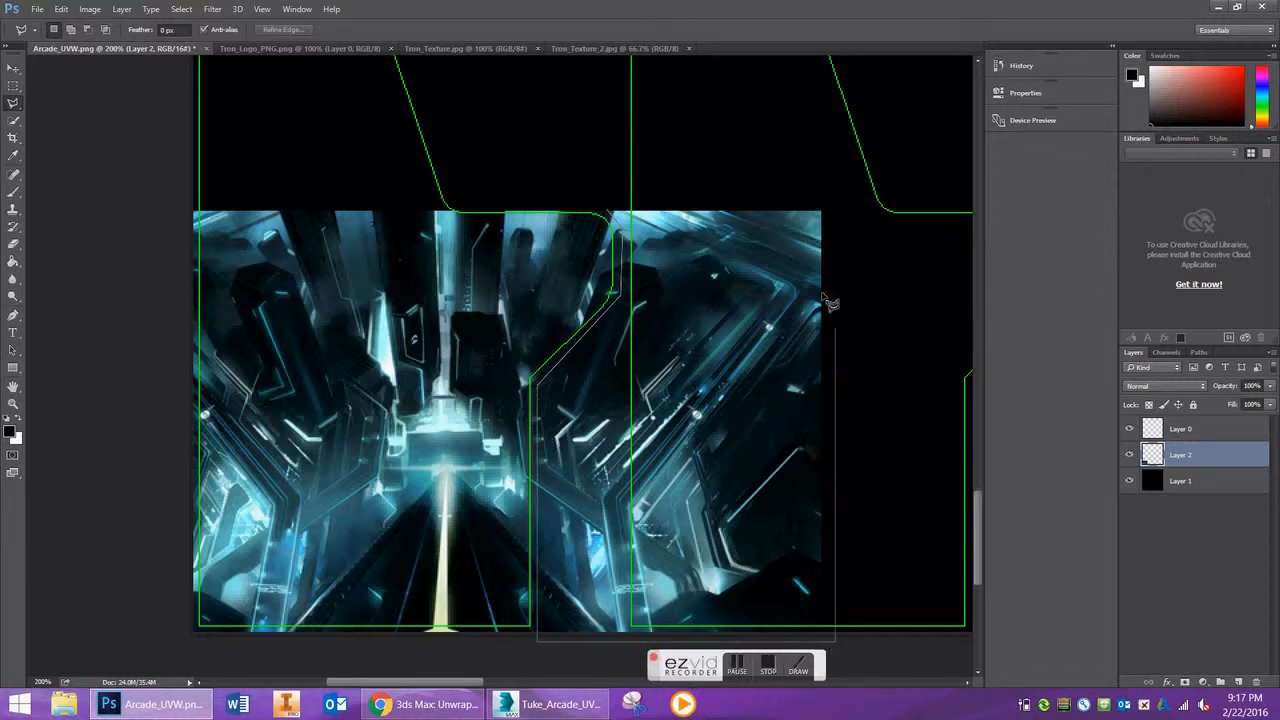
{"action": "left_click", "coordinate": [835, 189]}
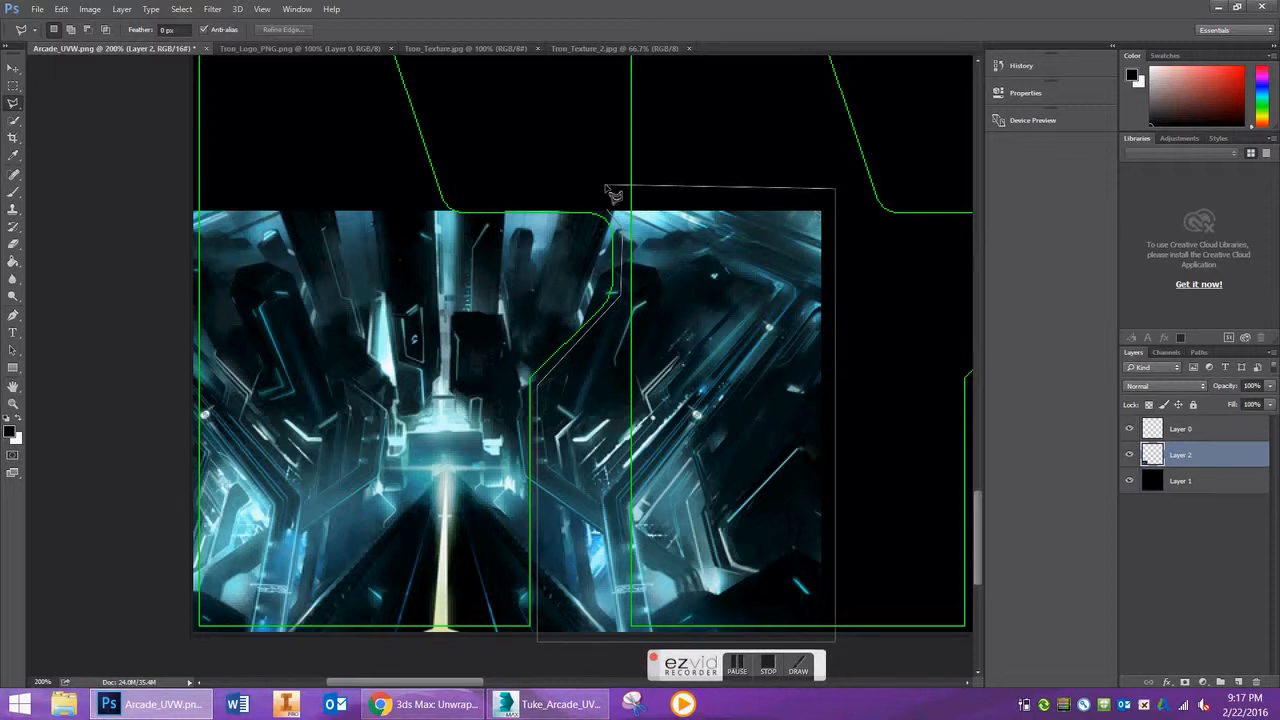
{"action": "left_click", "coordinate": [617, 222]}
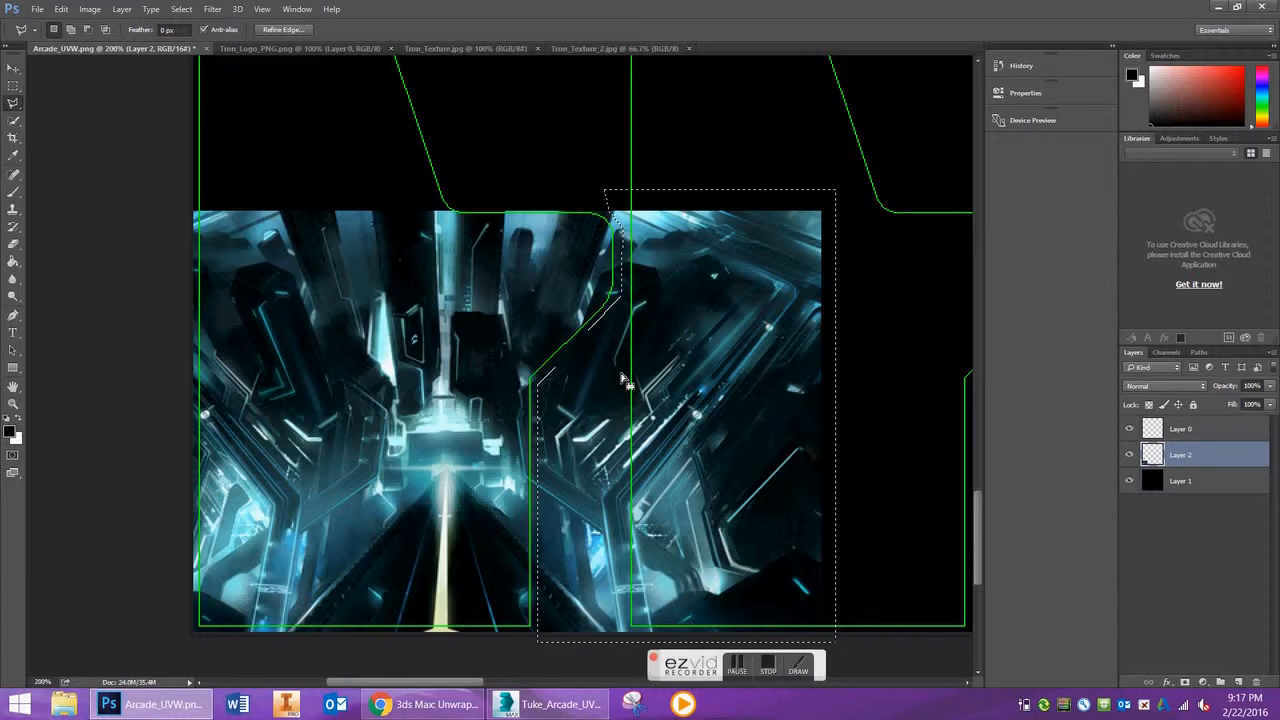
{"action": "key", "text": "Delete"}
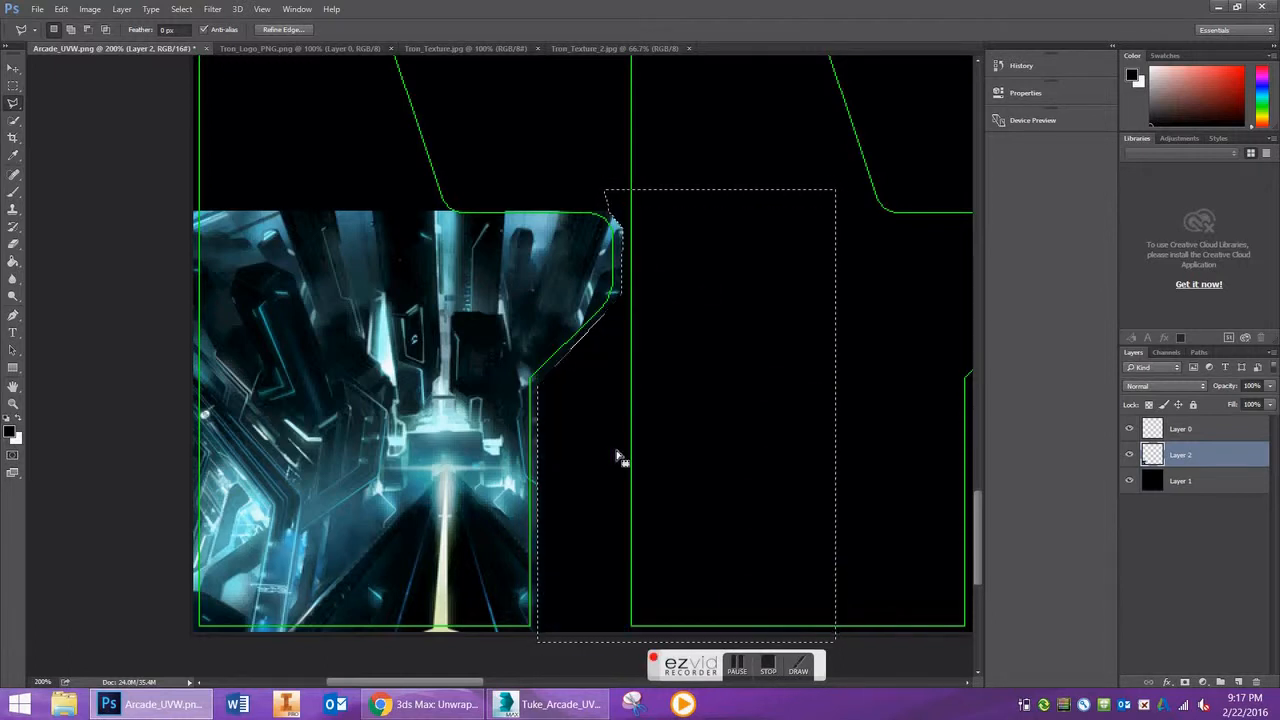
{"action": "key", "text": "ctrl+d"}
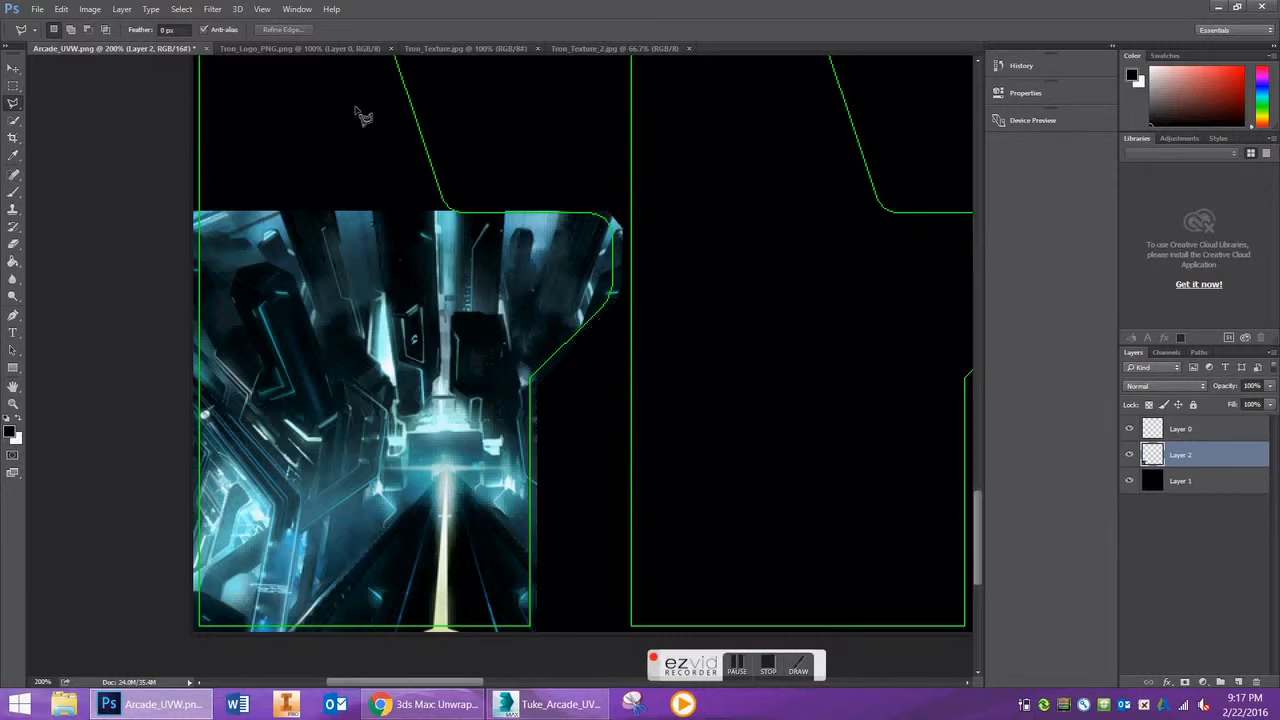
Step: Copy the entire Tron_Texture_2.jpg image and paste it into Arcade_UVW.png as a new layer
{"action": "scroll", "coordinate": [345, 160], "scroll_direction": "up", "scroll_amount": 3}
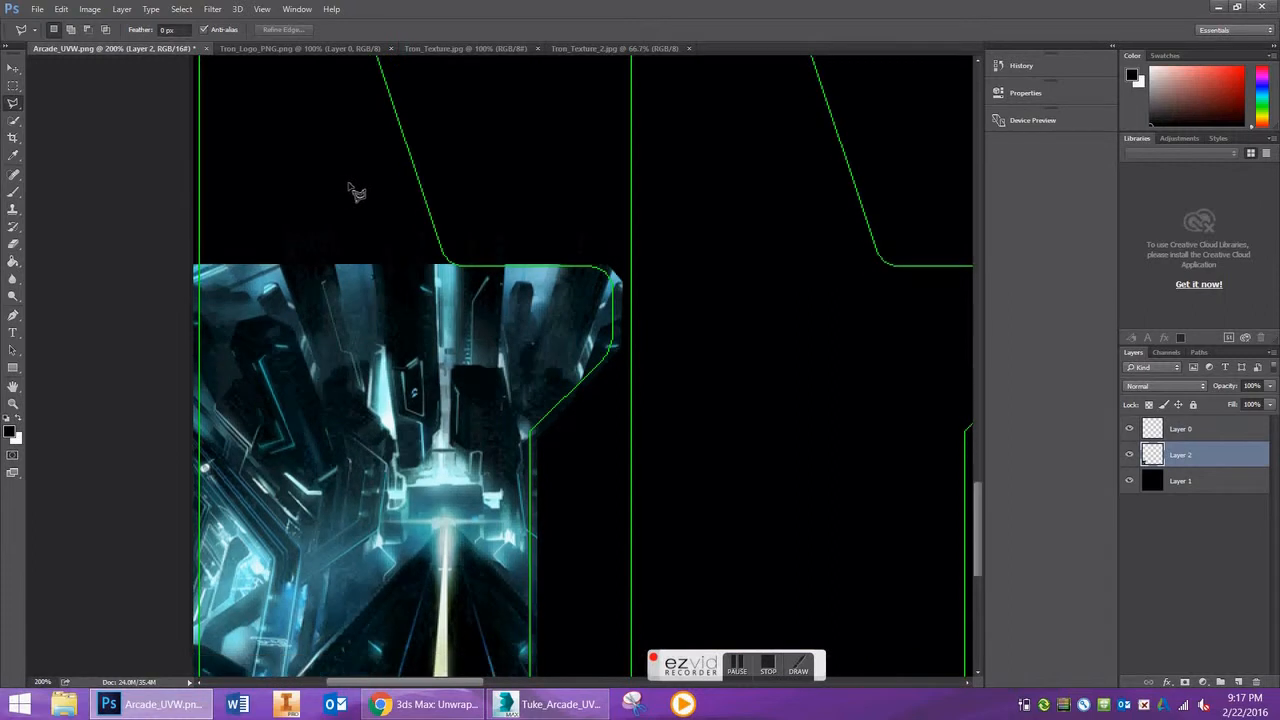
{"action": "left_click", "coordinate": [328, 49]}
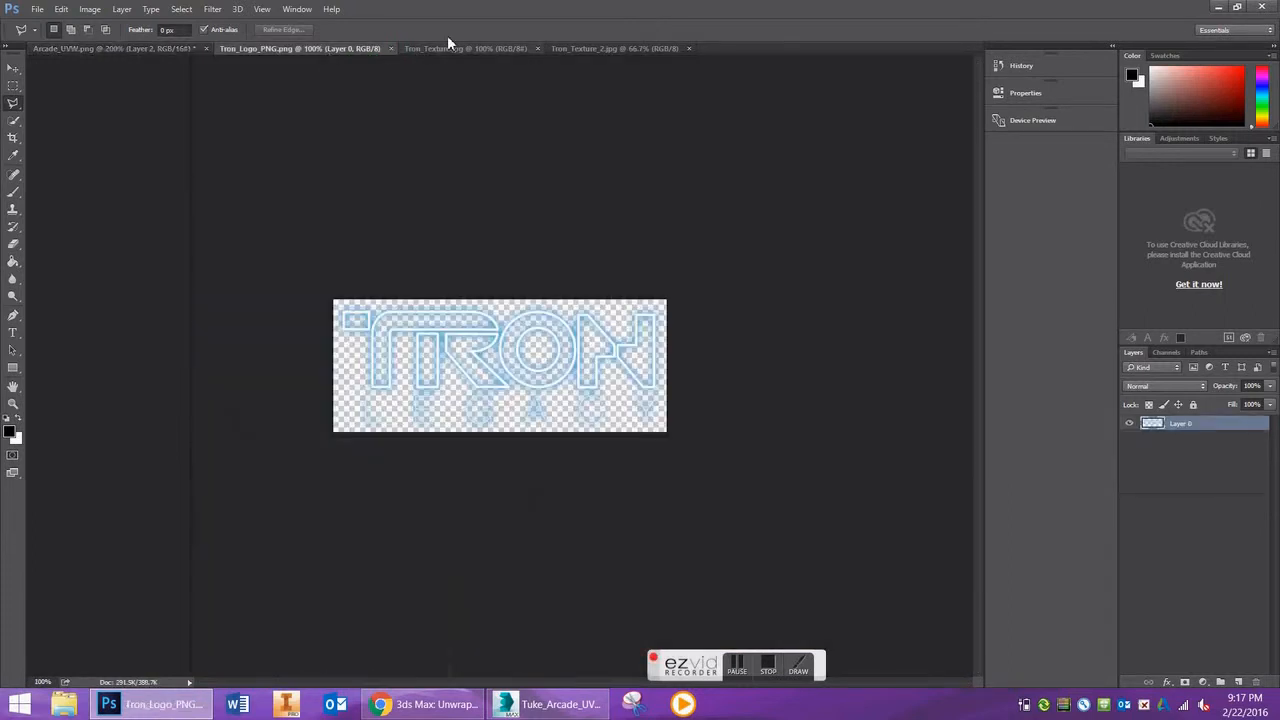
{"action": "left_click", "coordinate": [449, 47]}
{"action": "left_click", "coordinate": [602, 48]}
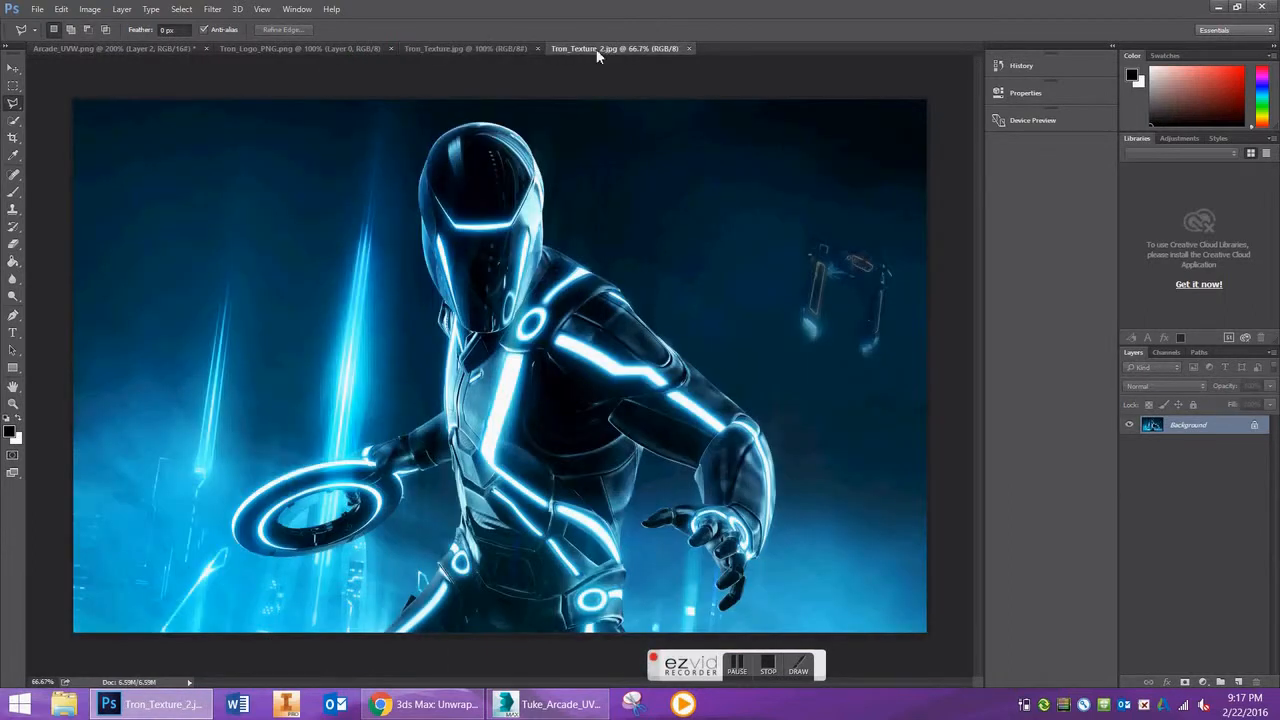
{"action": "left_click", "coordinate": [13, 68]}
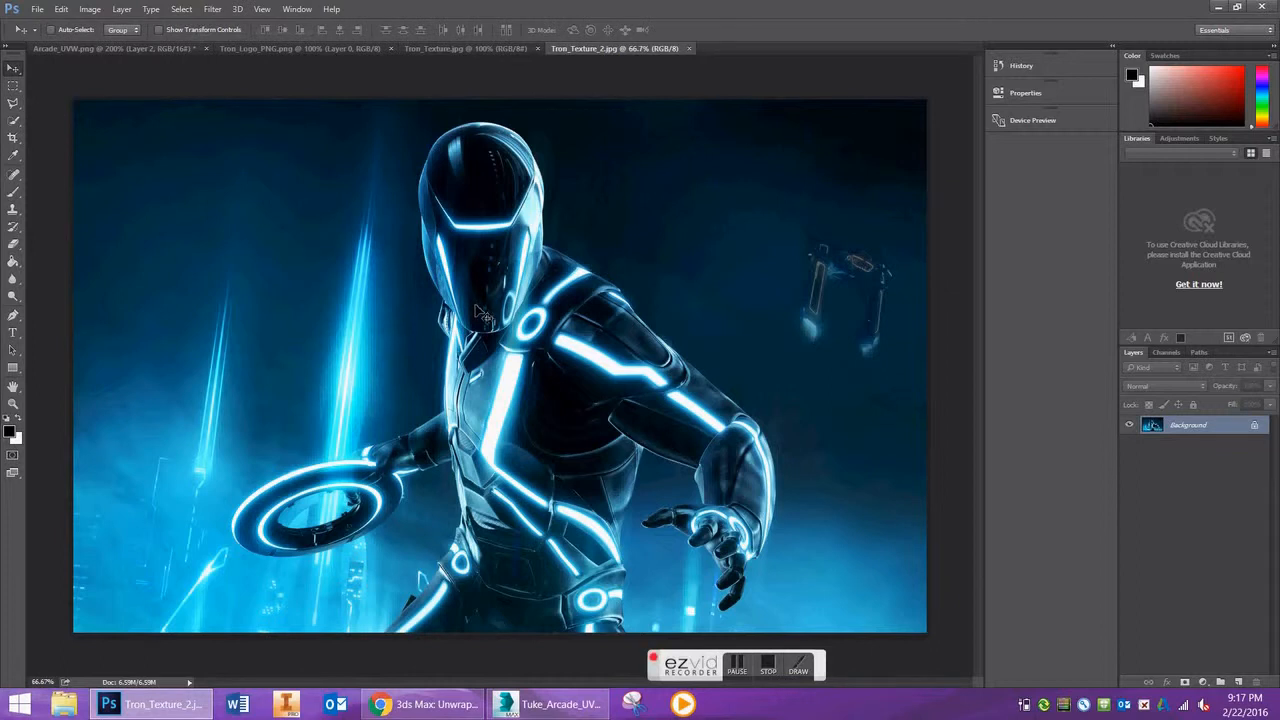
{"action": "key", "text": "ctrl+a"}
{"action": "left_click", "coordinate": [147, 51]}
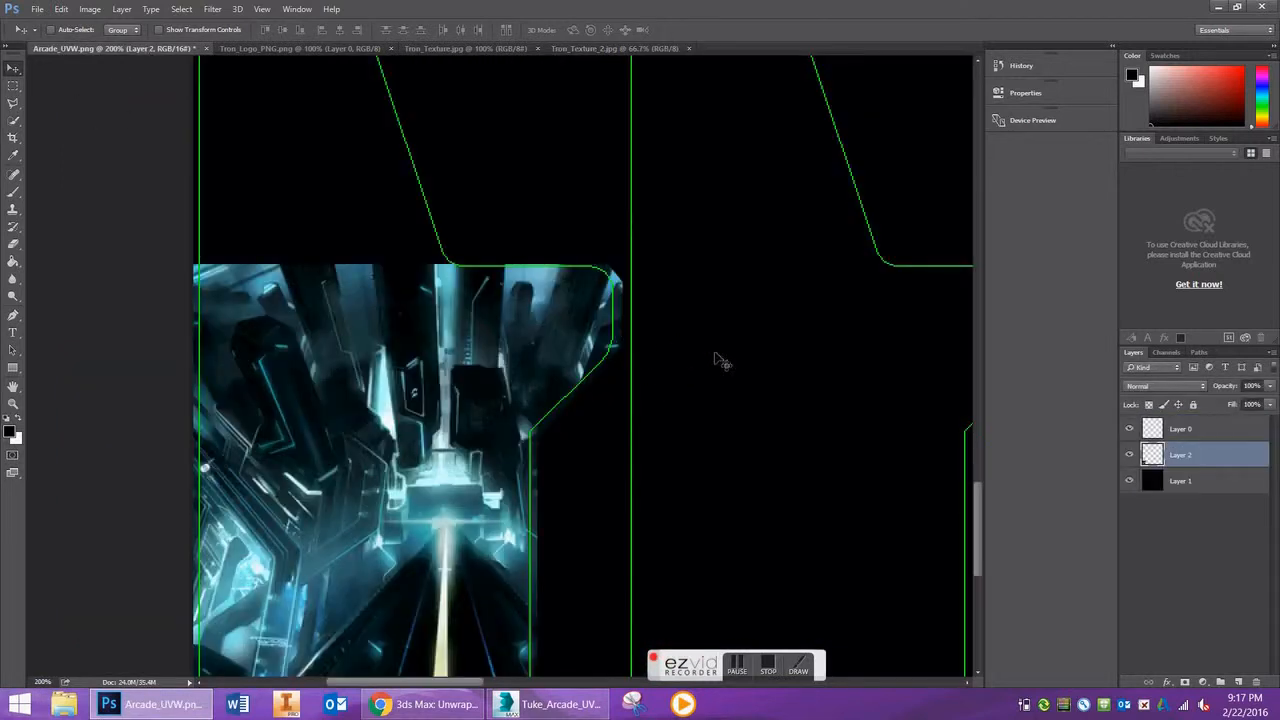
{"action": "key", "text": "ctrl+v"}
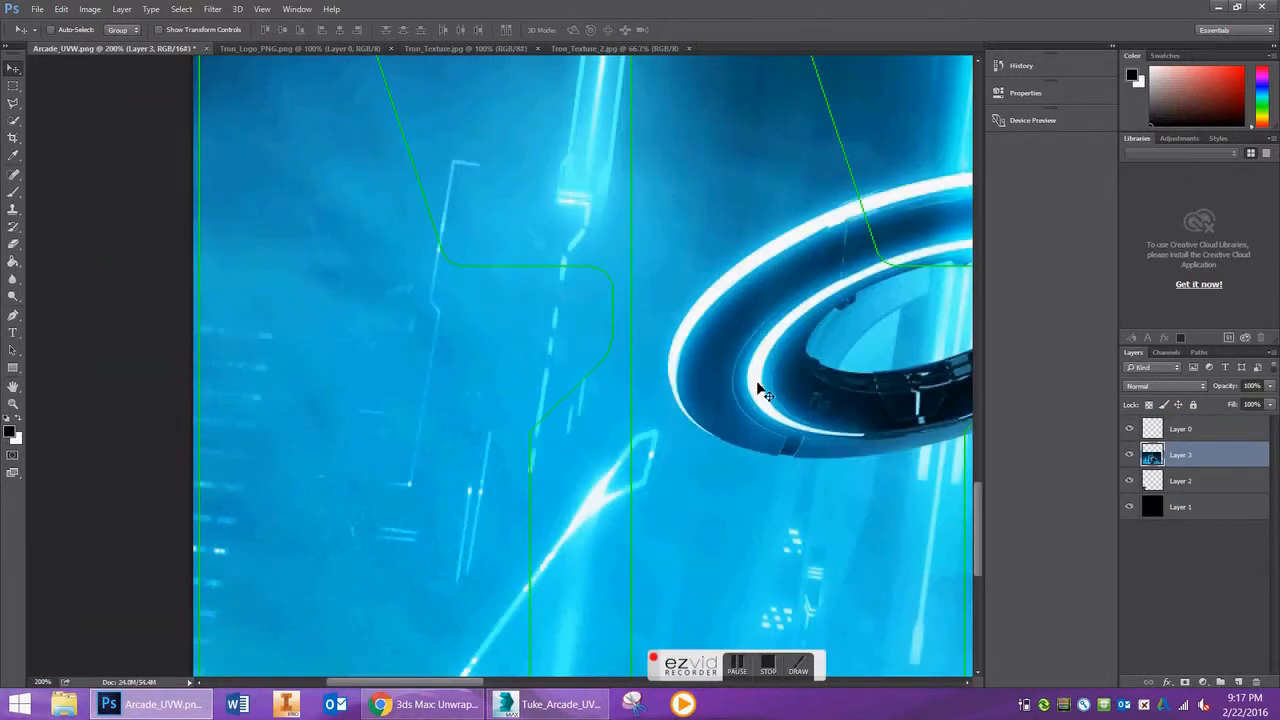
Step: Scale the pasted character image to about 37% with Free Transform and position it over the two side-panel outlines
{"action": "key", "text": "ctrl+minus"}
{"action": "key", "text": "ctrl+minus"}
{"action": "key", "text": "ctrl+minus"}
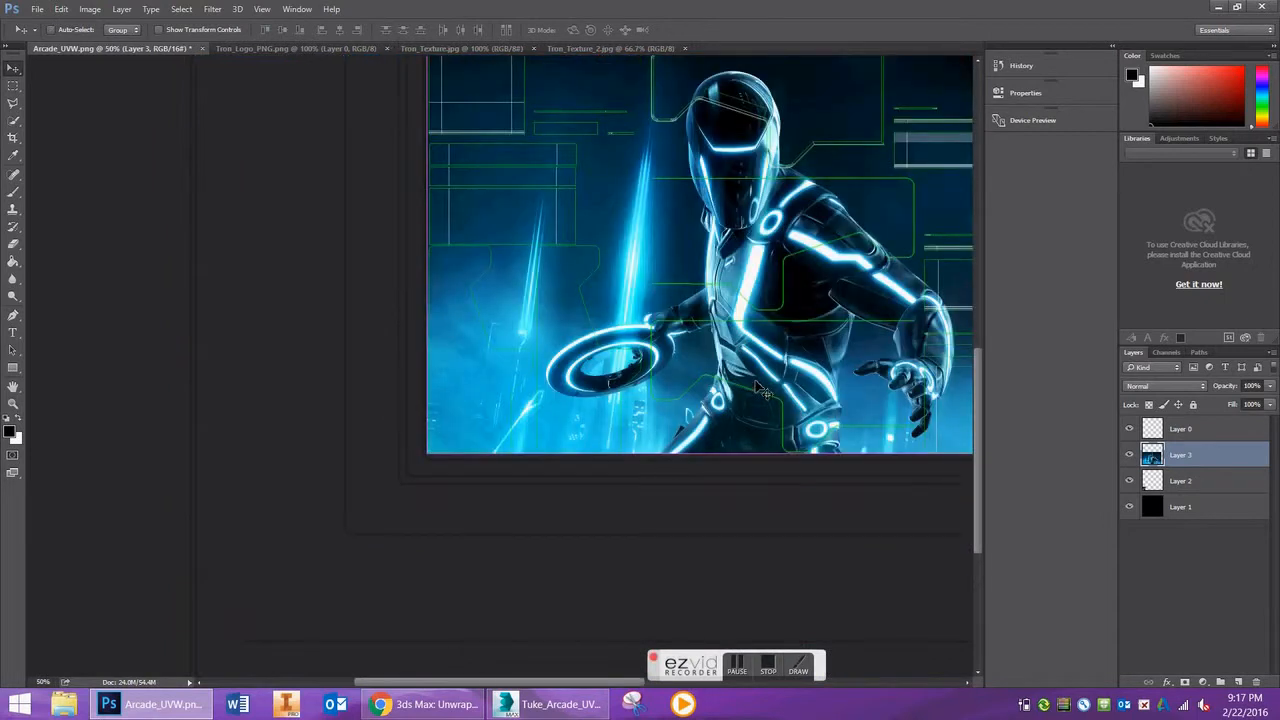
{"action": "left_click_drag", "start_coordinate": [785, 241], "coordinate": [650, 322]}
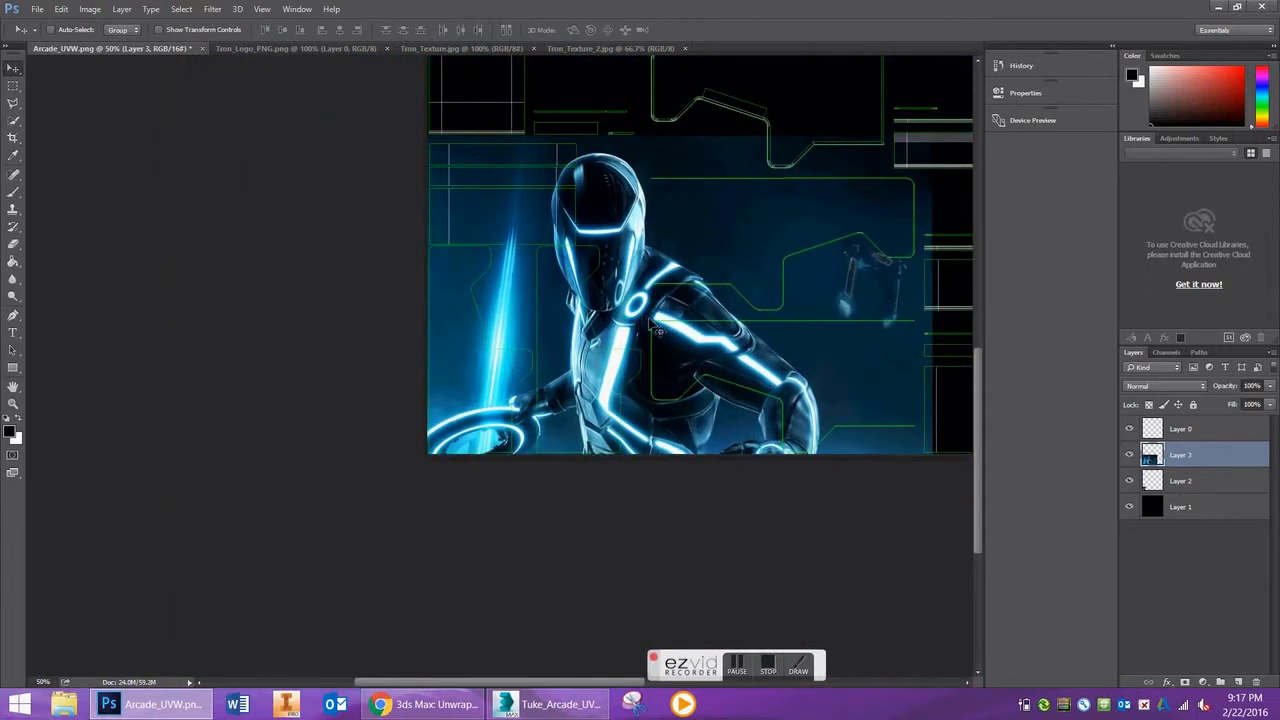
{"action": "key", "text": "ctrl+t"}
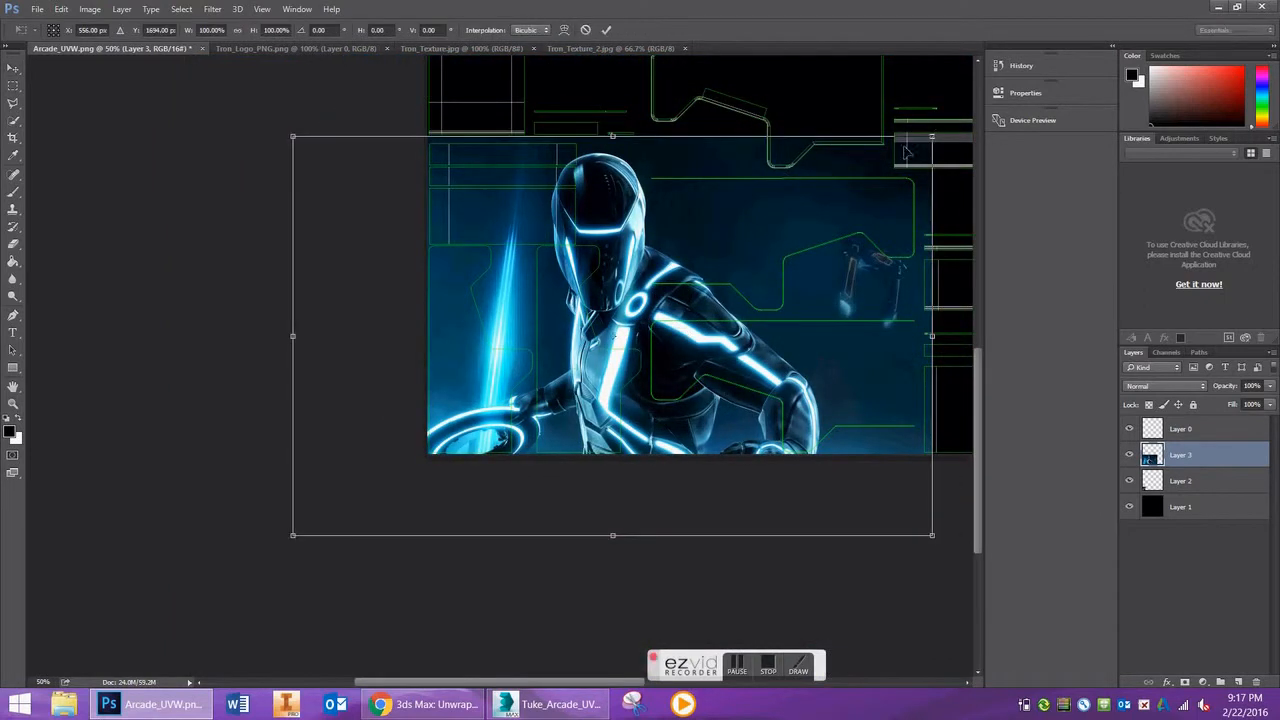
{"action": "left_click_drag", "start_coordinate": [932, 136], "coordinate": [529, 388]}
{"action": "left_click_drag", "start_coordinate": [463, 430], "coordinate": [626, 376]}
{"action": "scroll", "coordinate": [625, 376], "scroll_direction": "up", "scroll_amount": 1}
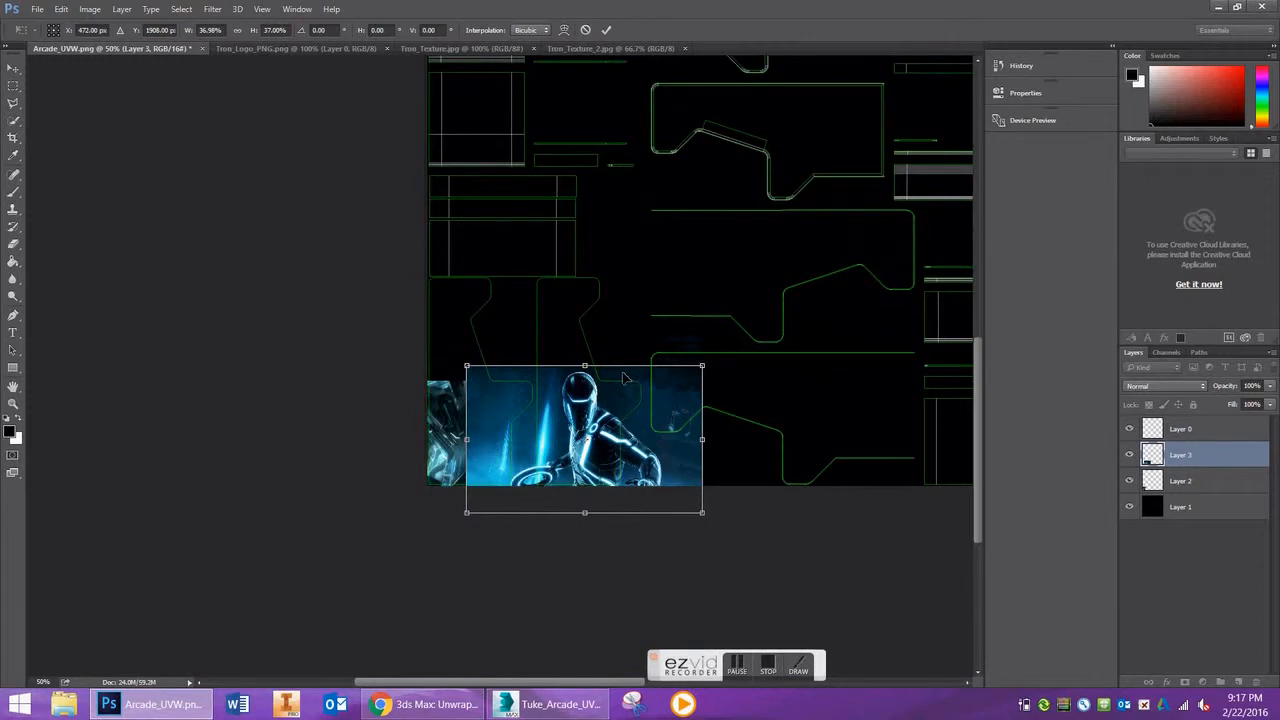
{"action": "key", "text": "ctrl+plus"}
{"action": "key", "text": "ctrl+plus"}
{"action": "left_click_drag", "start_coordinate": [670, 458], "coordinate": [618, 294]}
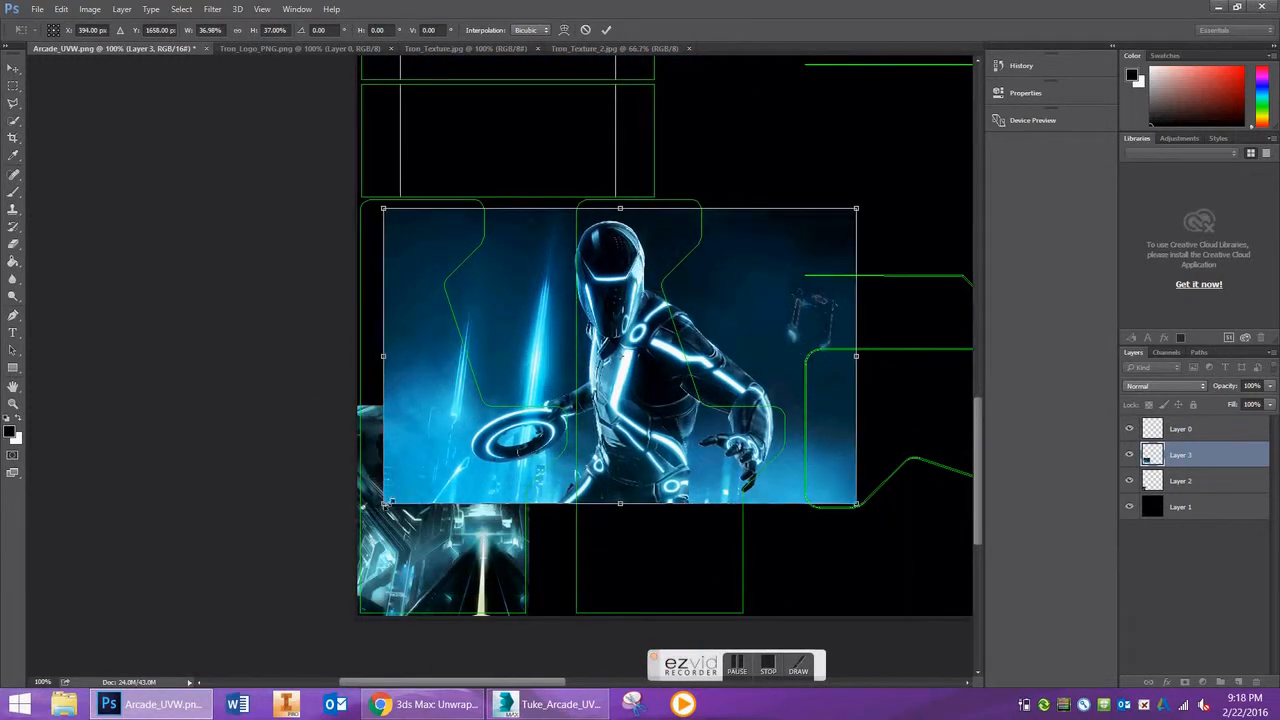
Step: Enlarge the character image to 42.5% and align it with the bottom-left corner of the canvas
{"action": "left_click_drag", "start_coordinate": [388, 513], "coordinate": [308, 545]}
{"action": "left_click_drag", "start_coordinate": [587, 545], "coordinate": [604, 574]}
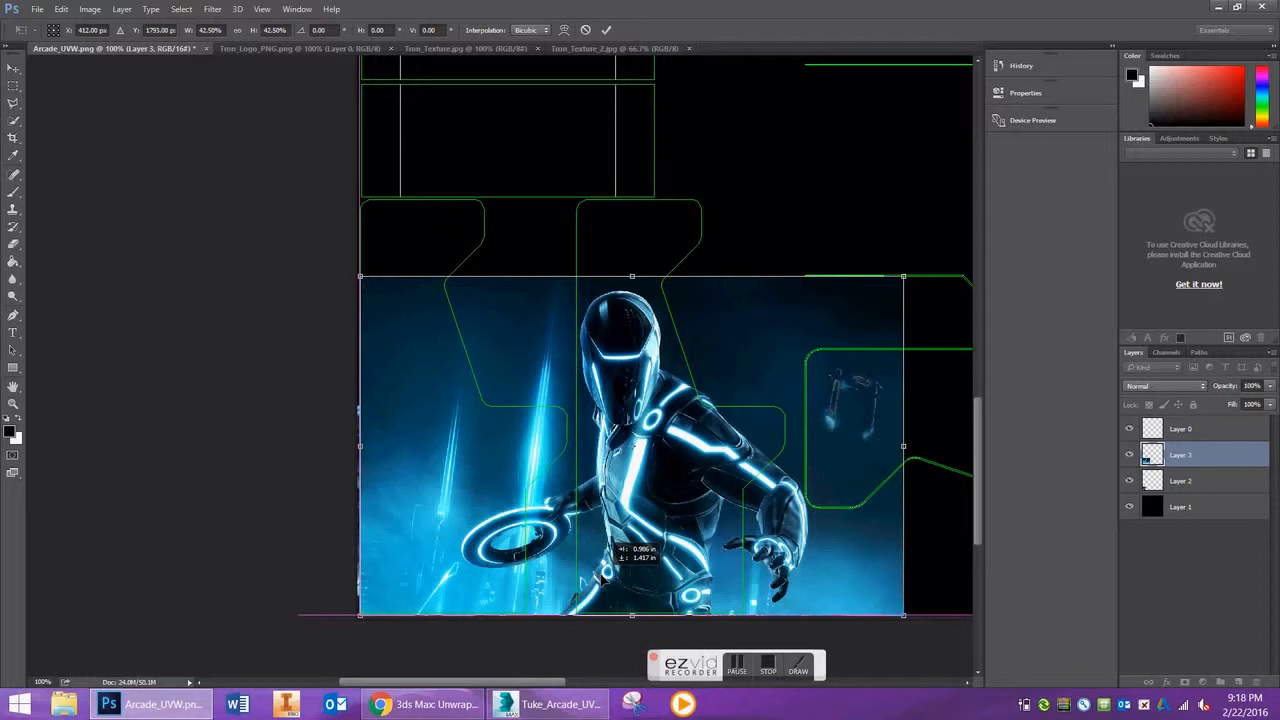
{"action": "left_click_drag", "start_coordinate": [604, 578], "coordinate": [600, 577]}
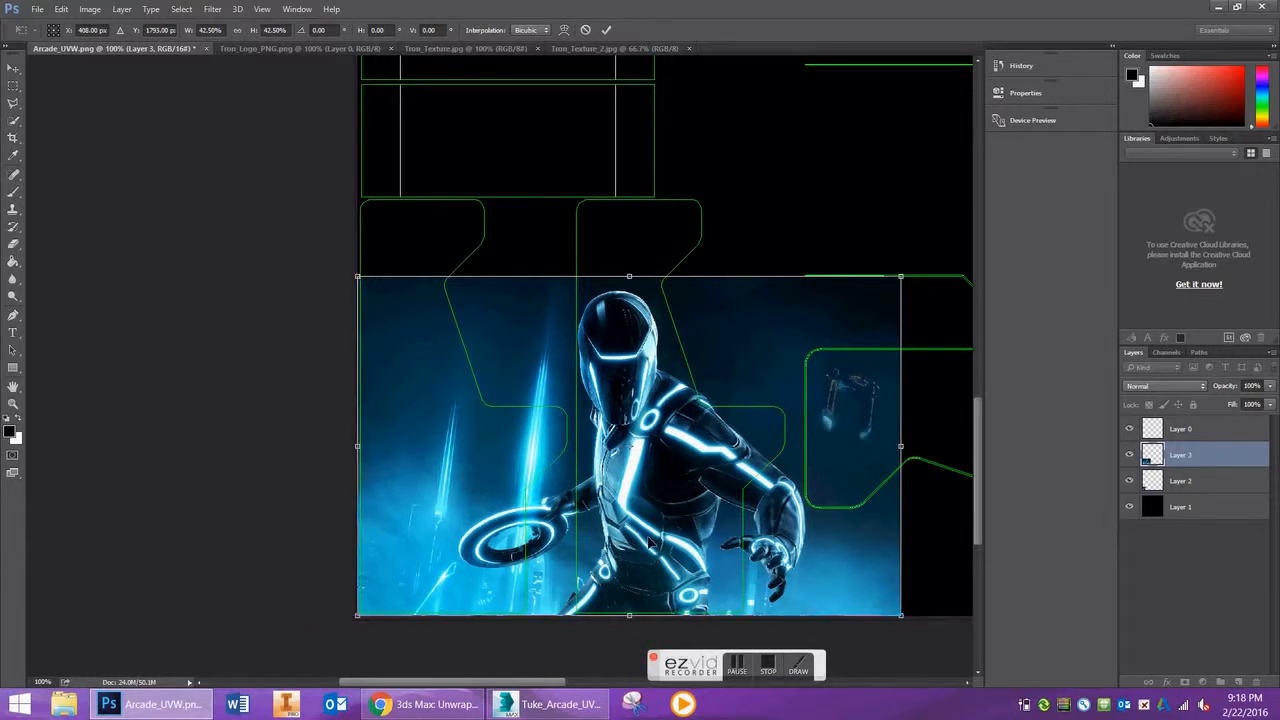
Step: Shrink and reposition the character image to cover the lower part of the second side-panel outline, and apply the transformation
{"action": "left_click_drag", "start_coordinate": [355, 277], "coordinate": [480, 341]}
{"action": "left_click_drag", "start_coordinate": [663, 485], "coordinate": [648, 487]}
{"action": "left_click_drag", "start_coordinate": [479, 368], "coordinate": [529, 398]}
{"action": "left_click_drag", "start_coordinate": [632, 463], "coordinate": [590, 468]}
{"action": "left_click_drag", "start_coordinate": [487, 403], "coordinate": [502, 411]}
{"action": "mouse_move", "coordinate": [631, 463]}
{"action": "left_mouse_down"}
{"action": "mouse_move", "coordinate": [596, 459]}
{"action": "mouse_move", "coordinate": [612, 460]}
{"action": "left_mouse_up"}
{"action": "key", "text": "Return"}
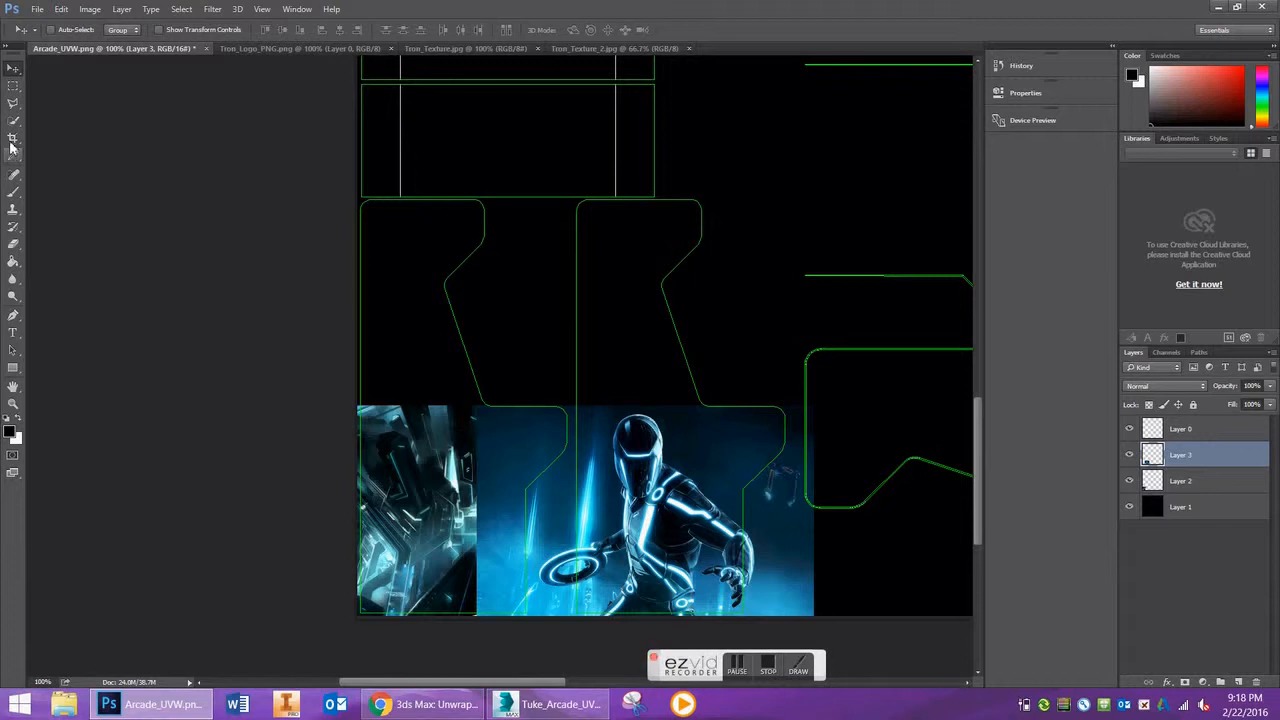
Step: Select the character image's excess beyond the second side-panel's left edge with the Polygonal Lasso, delete it, and deselect
{"action": "left_click", "coordinate": [13, 87]}
{"action": "left_click", "coordinate": [11, 102]}
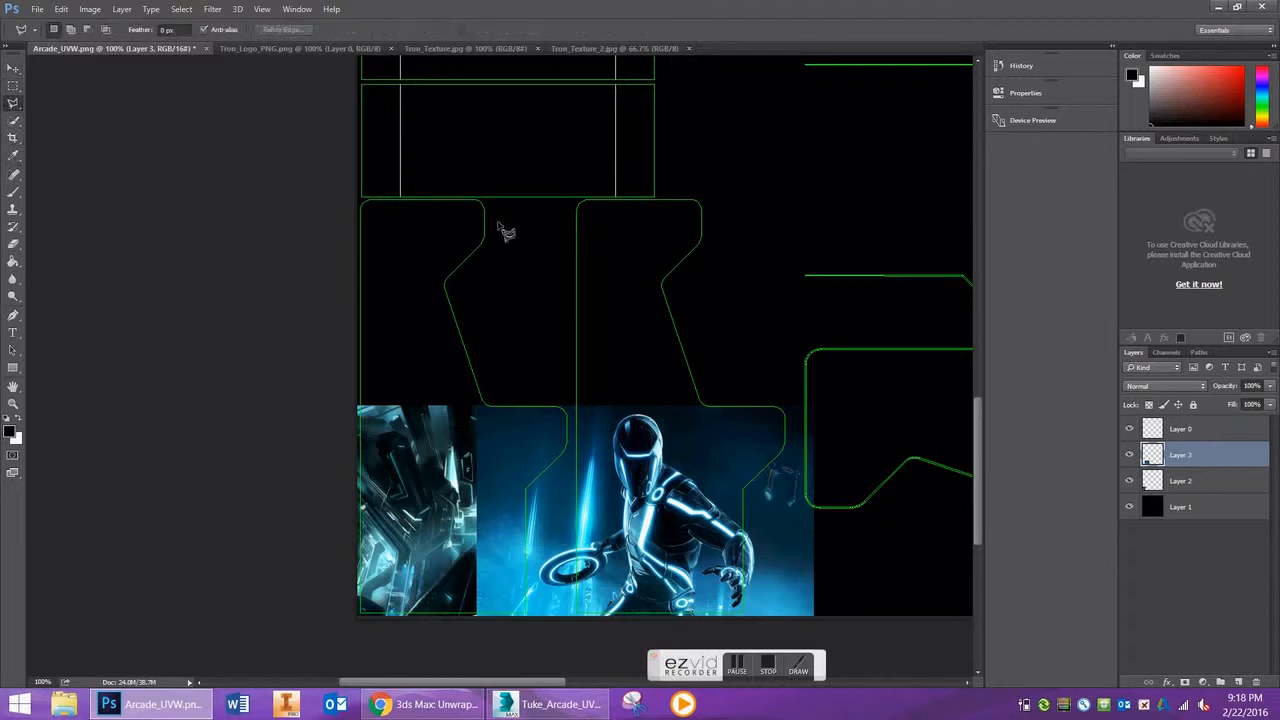
{"action": "left_click", "coordinate": [574, 407]}
{"action": "left_click", "coordinate": [574, 628]}
{"action": "left_click", "coordinate": [457, 626]}
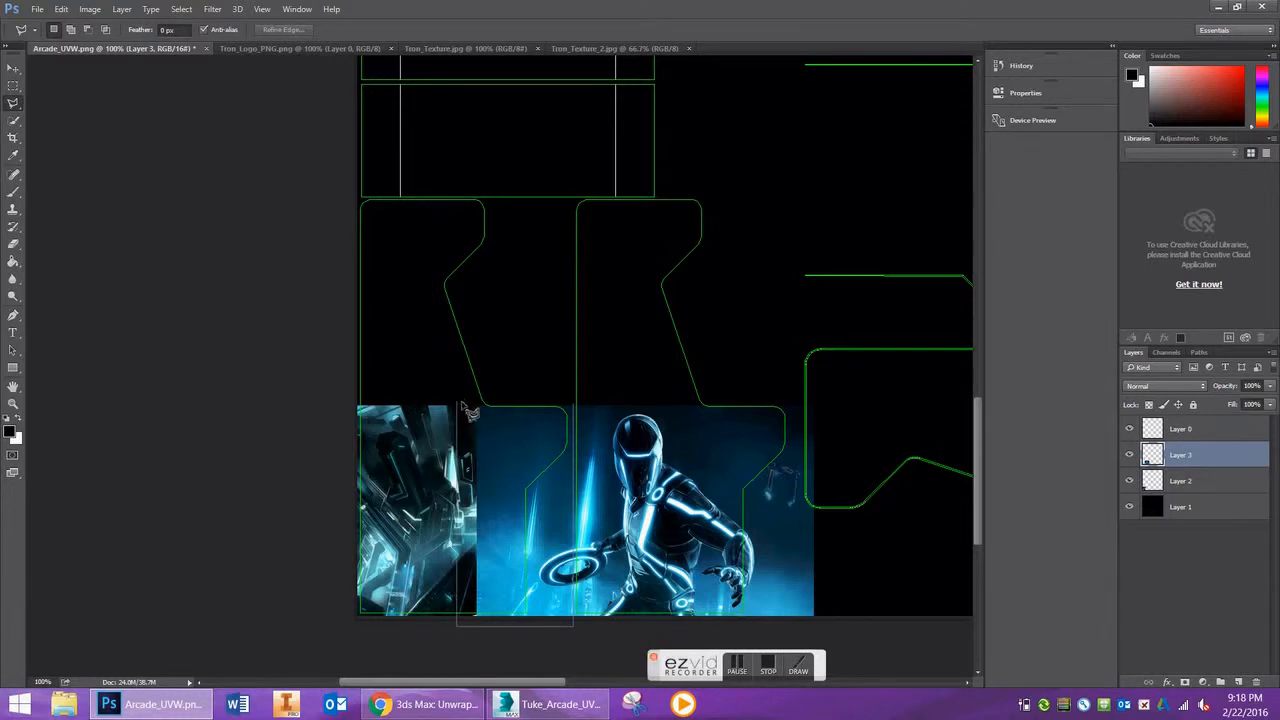
{"action": "left_click", "coordinate": [459, 405]}
{"action": "left_click", "coordinate": [575, 407]}
{"action": "key", "text": "Delete"}
{"action": "key", "text": "ctrl+d"}
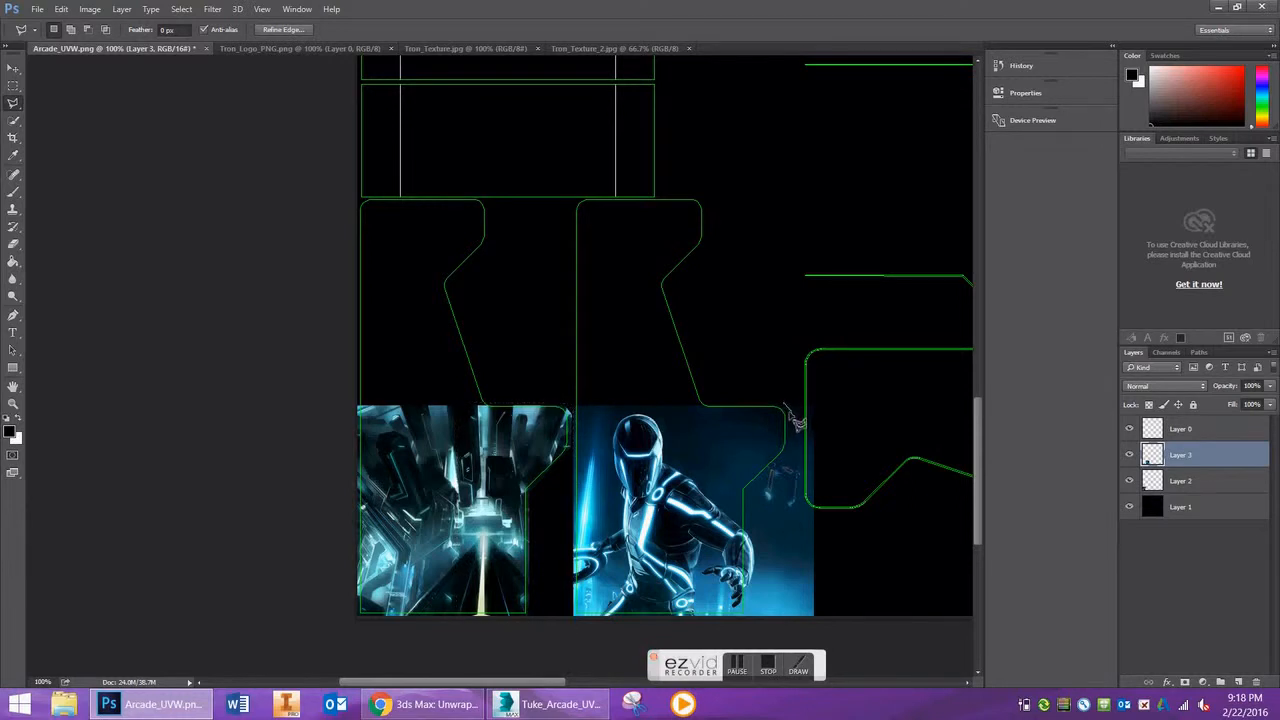
Step: Outline the character image's excess along the second side-panel's right contour with the Polygonal Lasso, delete it, and deselect
{"action": "left_click", "coordinate": [790, 452]}
{"action": "left_click", "coordinate": [745, 490]}
{"action": "left_click", "coordinate": [747, 622]}
{"action": "left_click", "coordinate": [824, 621]}
{"action": "left_click", "coordinate": [824, 395]}
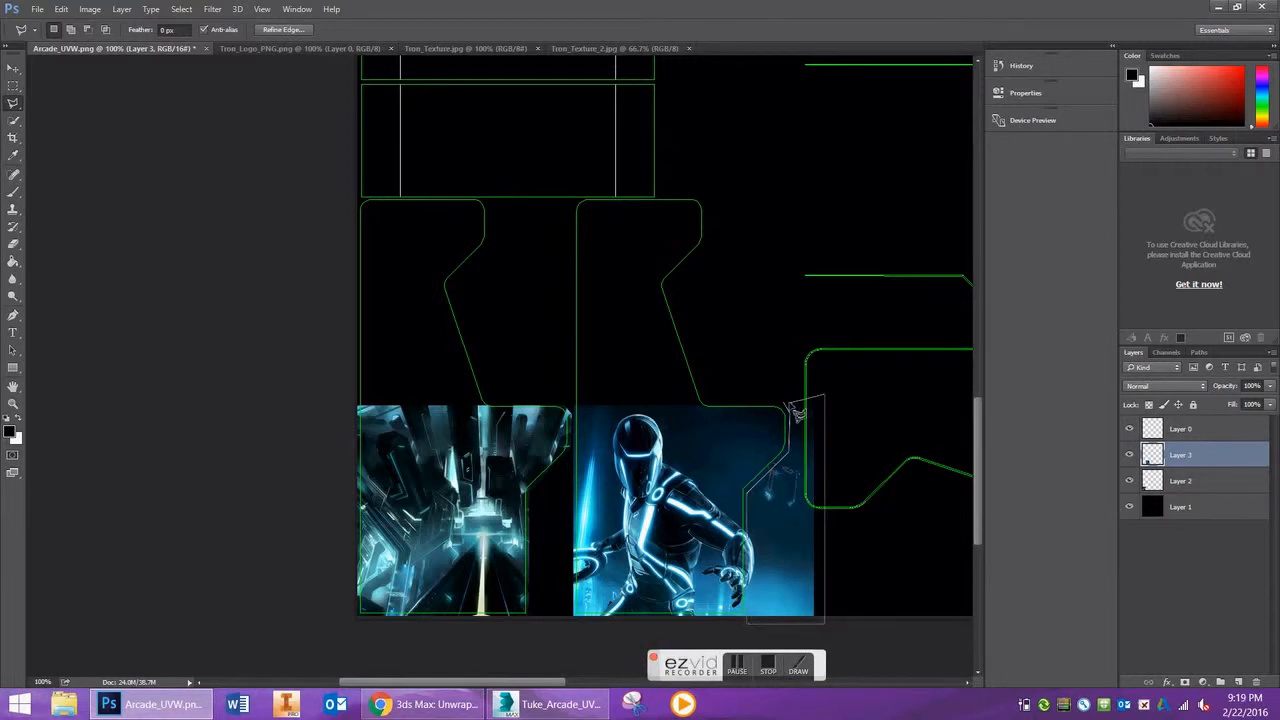
{"action": "left_click", "coordinate": [790, 410]}
{"action": "key", "text": "Delete"}
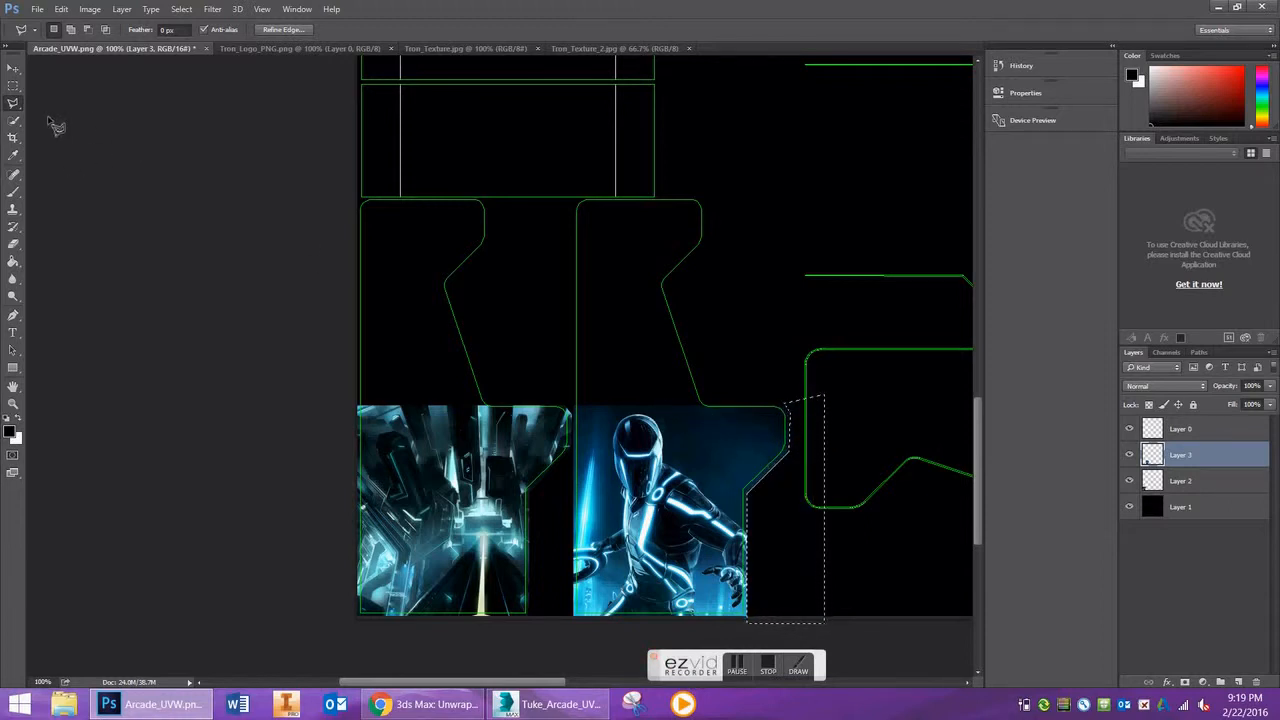
{"action": "left_click", "coordinate": [13, 67]}
{"action": "key", "text": "ctrl+d"}
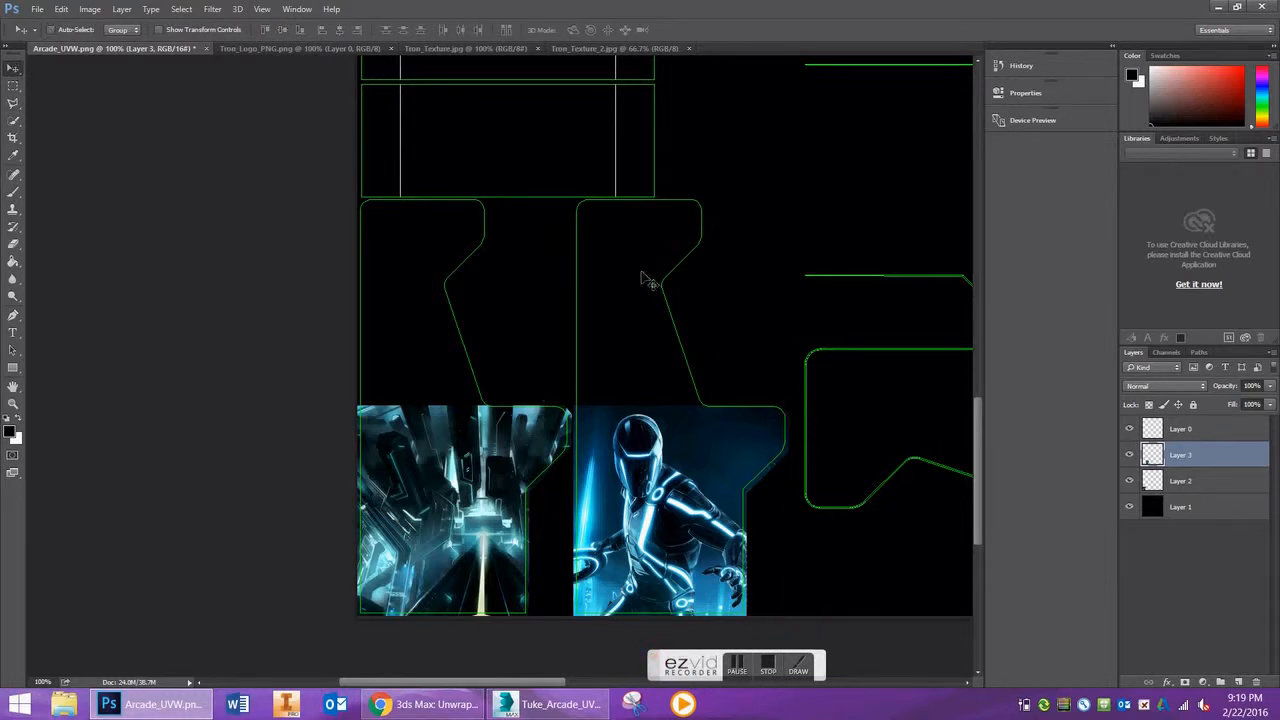
Step: Open the Tron_Logo_PNG.png document and select its entire image
{"action": "left_click", "coordinate": [425, 47]}
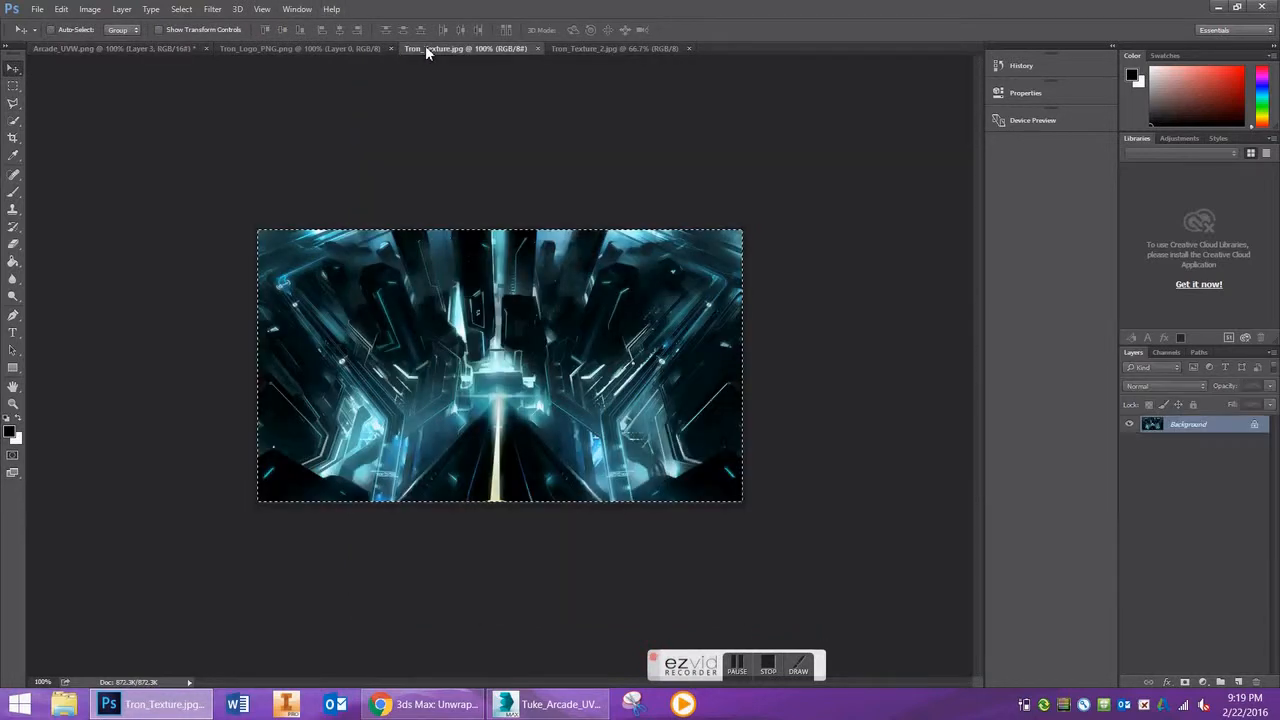
{"action": "left_click", "coordinate": [288, 47]}
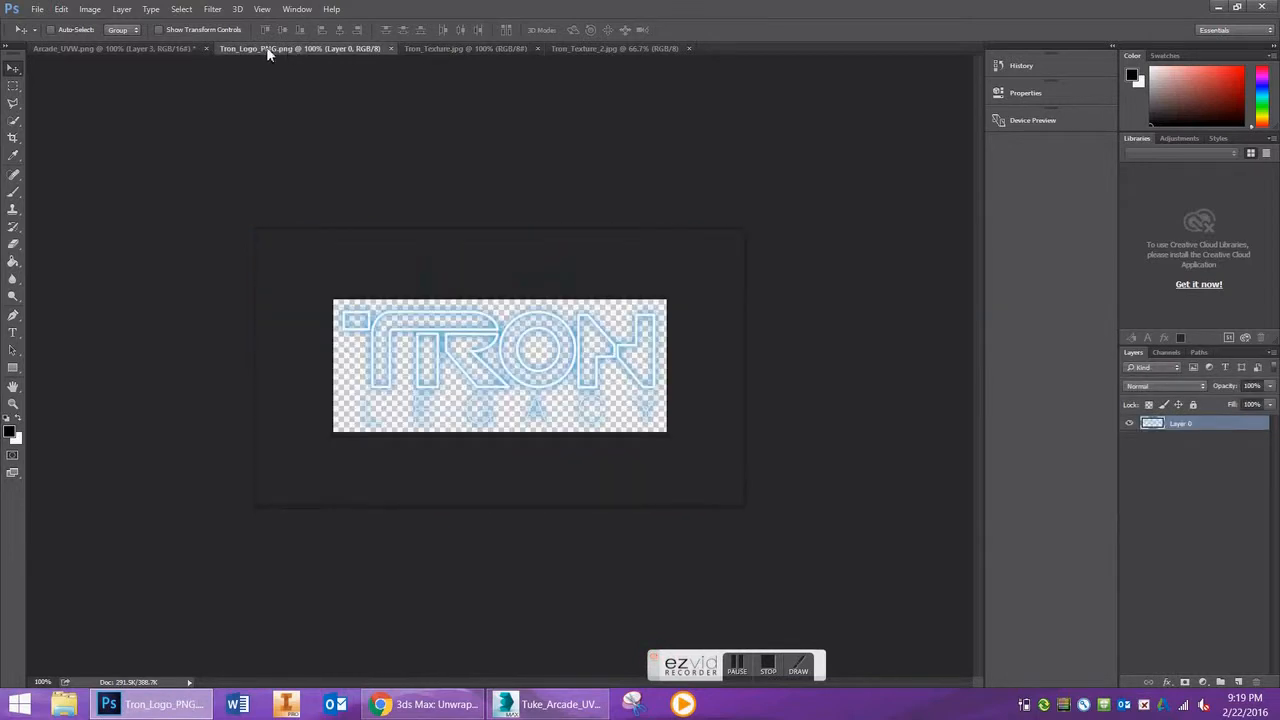
{"action": "left_click", "coordinate": [340, 152]}
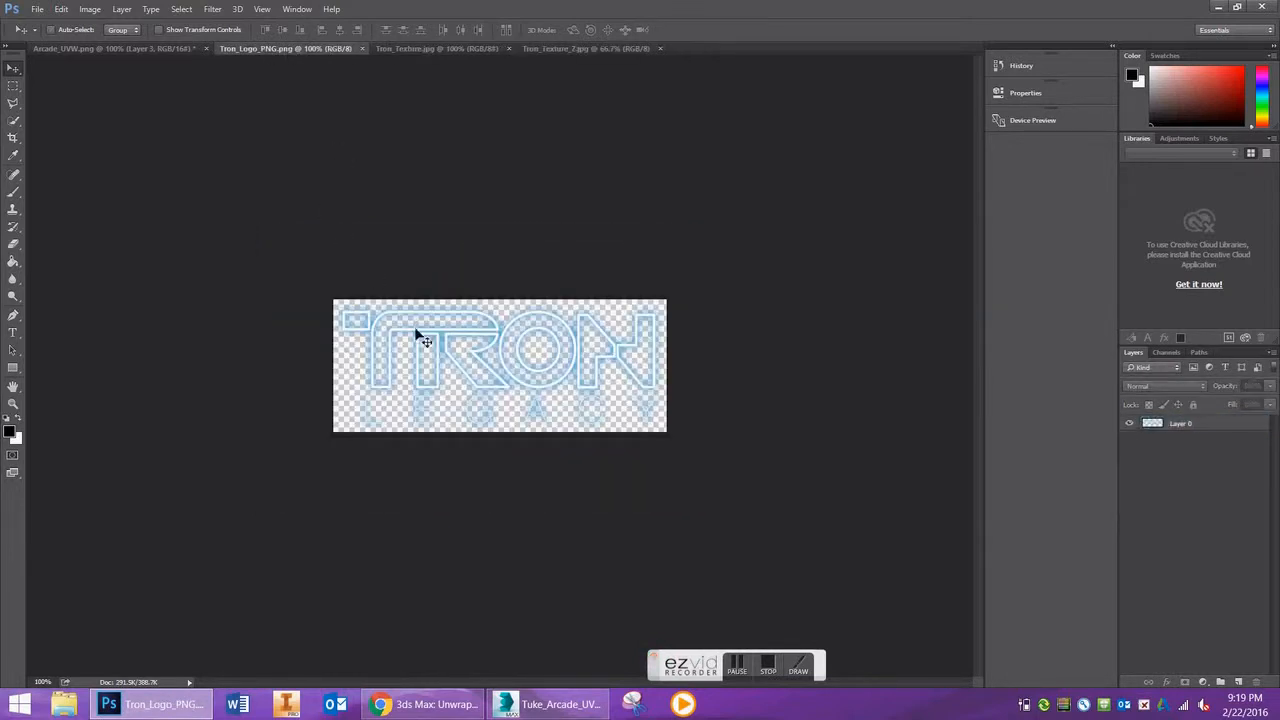
{"action": "key", "text": "ctrl+a"}
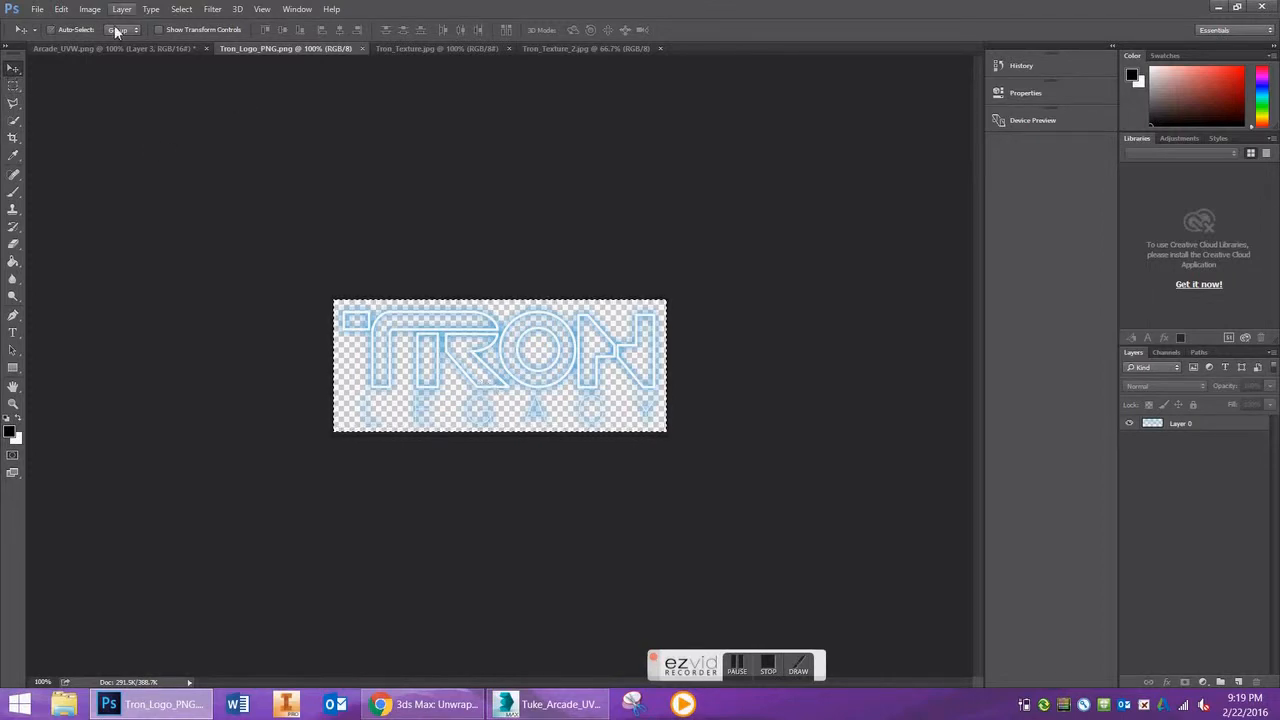
{"action": "left_click", "coordinate": [113, 49]}
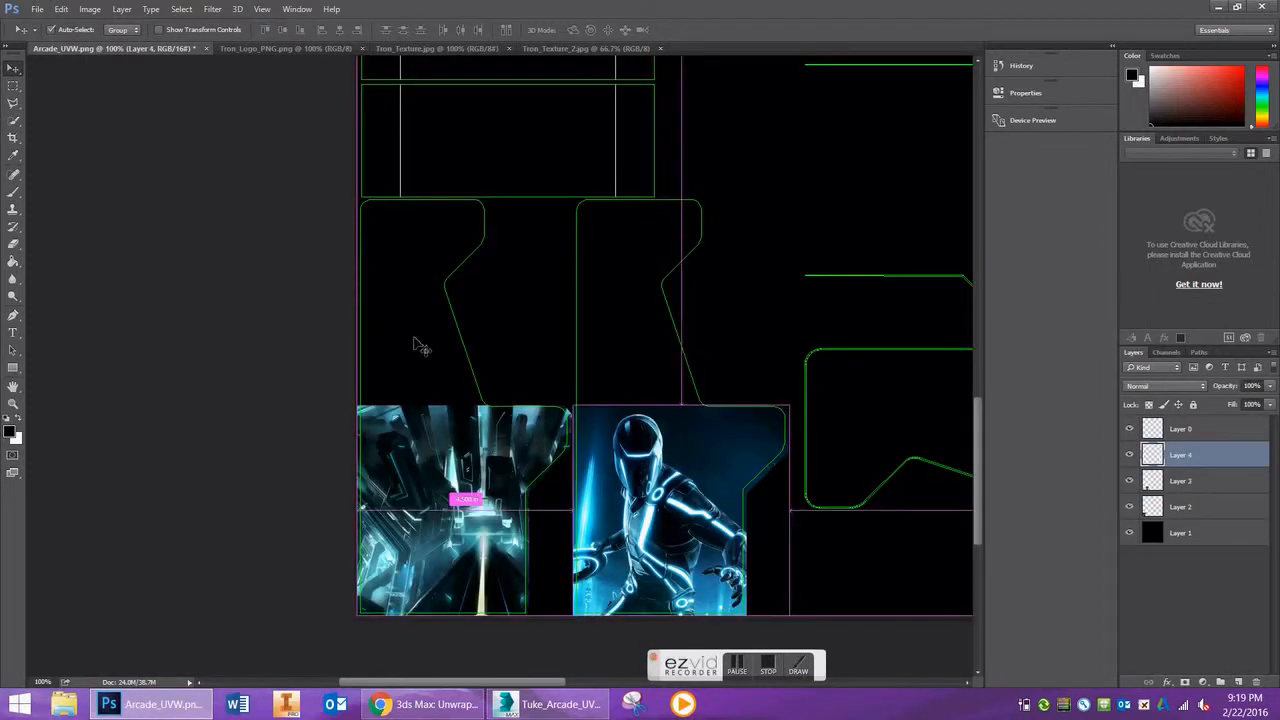
{"action": "key", "text": "ctrl+v"}
{"action": "key", "text": "ctrl+z"}
Step: Try to paste the selected Tron logo from Tron_Logo_PNG.png into Arcade_UVW.png, and undo the paste
{"action": "left_click", "coordinate": [372, 50]}
{"action": "left_click", "coordinate": [293, 49]}
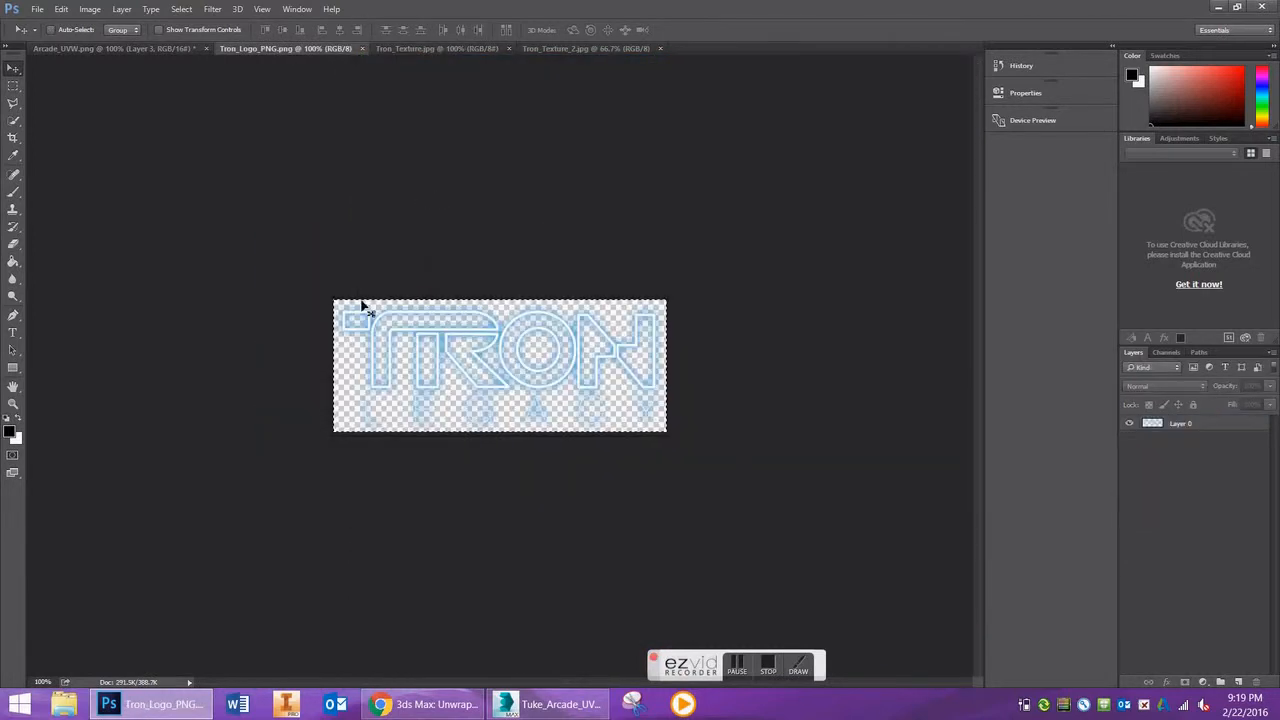
{"action": "left_click", "coordinate": [105, 48]}
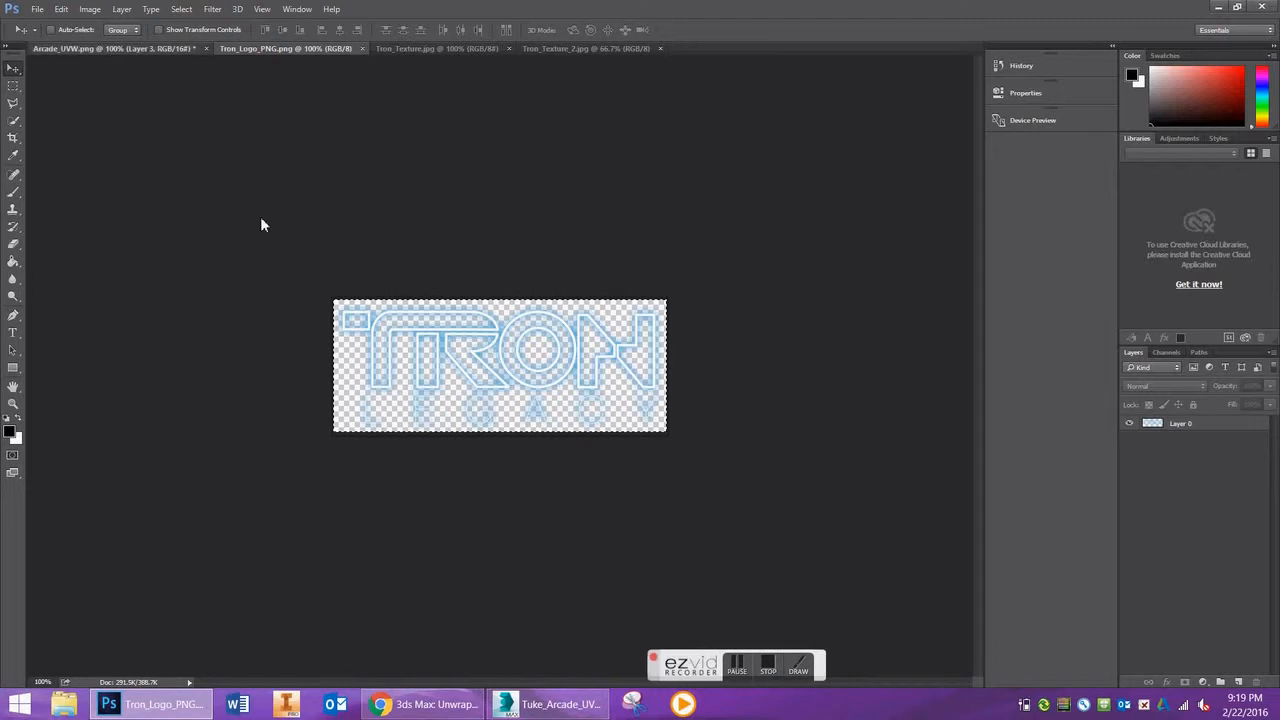
{"action": "key", "text": "ctrl+v"}
{"action": "key", "text": "ctrl+z"}
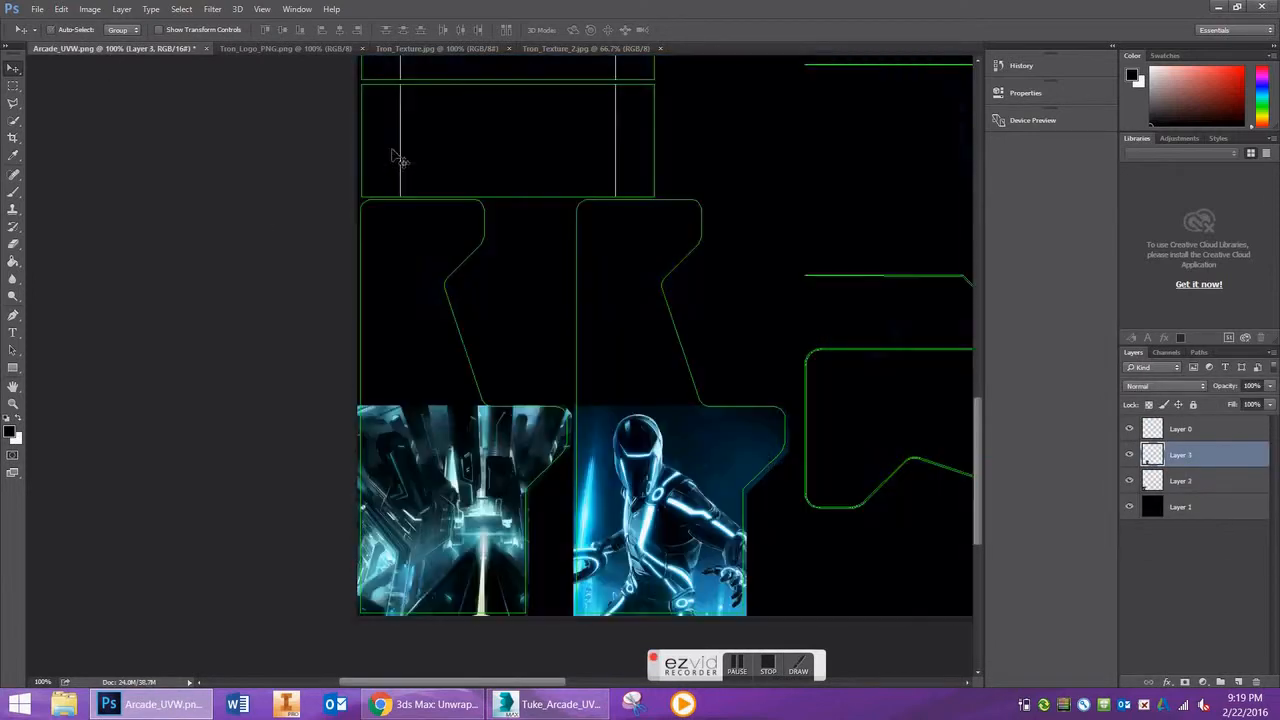
Step: Float Tron_Logo_PNG.png as a separate window and try to move its logo into Arcade_UVW.png
{"action": "left_click", "coordinate": [285, 48]}
{"action": "left_click_drag", "start_coordinate": [285, 48], "coordinate": [411, 136]}
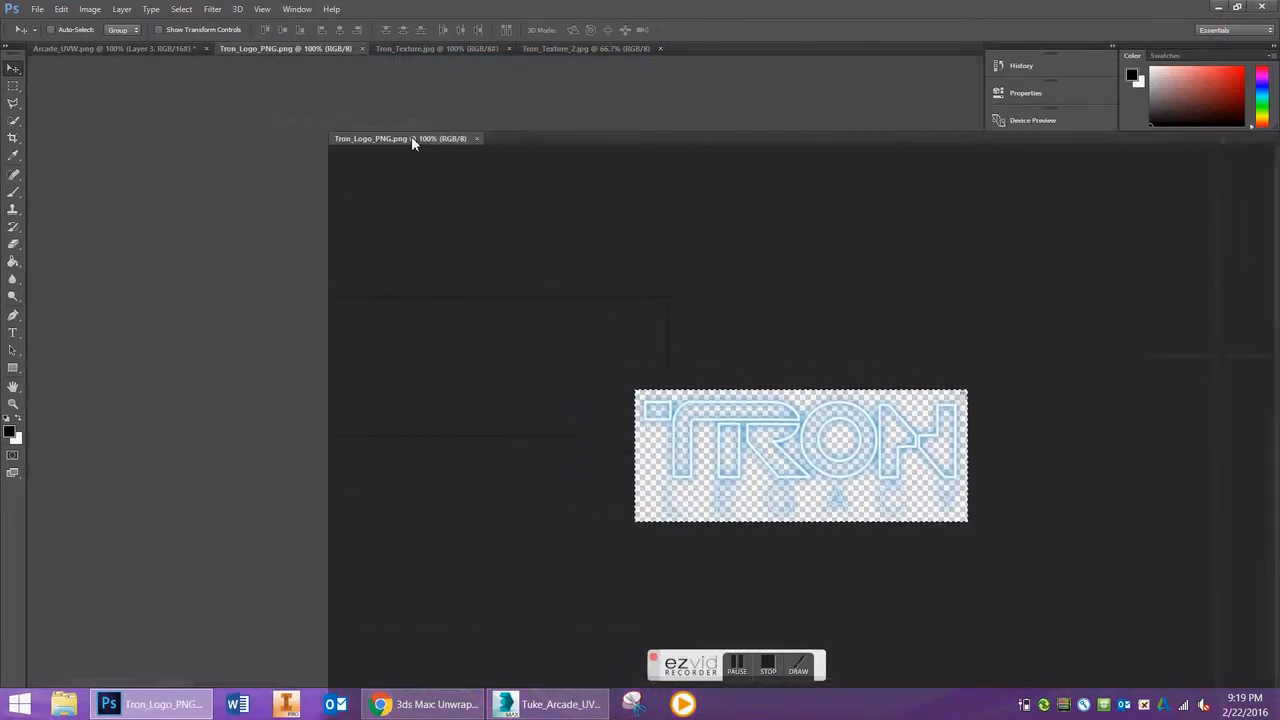
{"action": "left_click", "coordinate": [371, 177]}
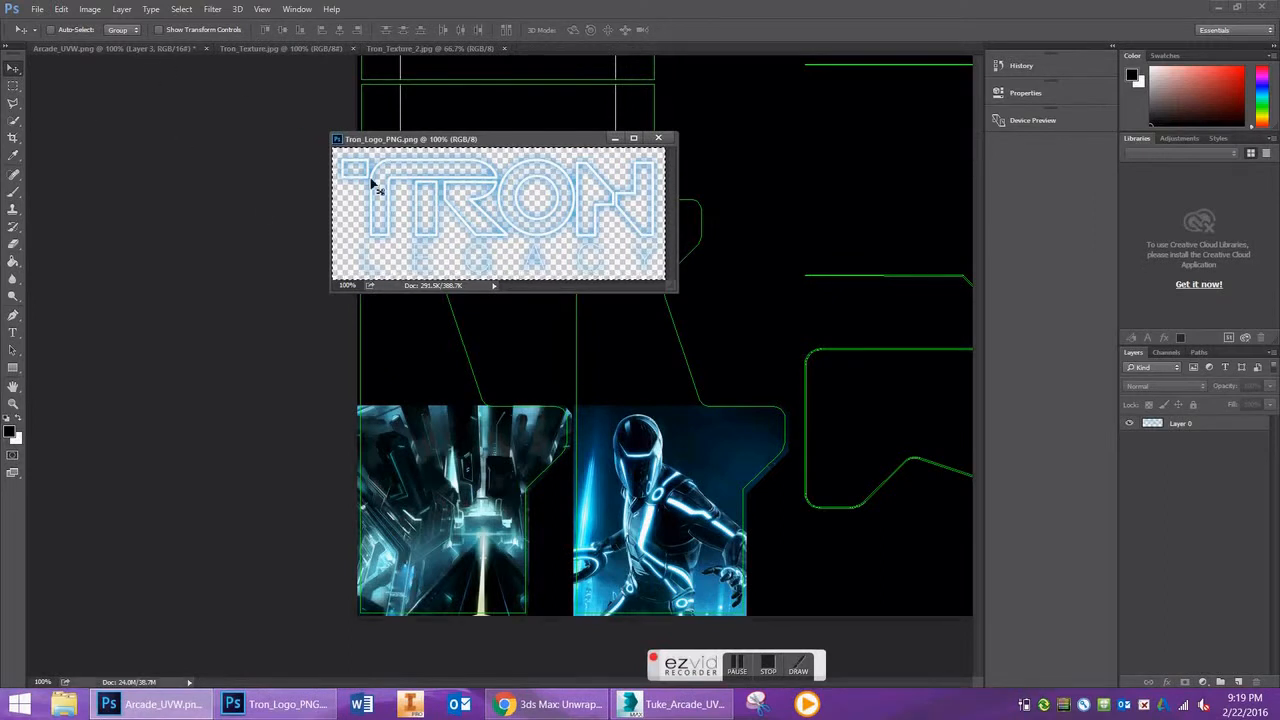
{"action": "left_click_drag", "start_coordinate": [371, 177], "coordinate": [479, 318]}
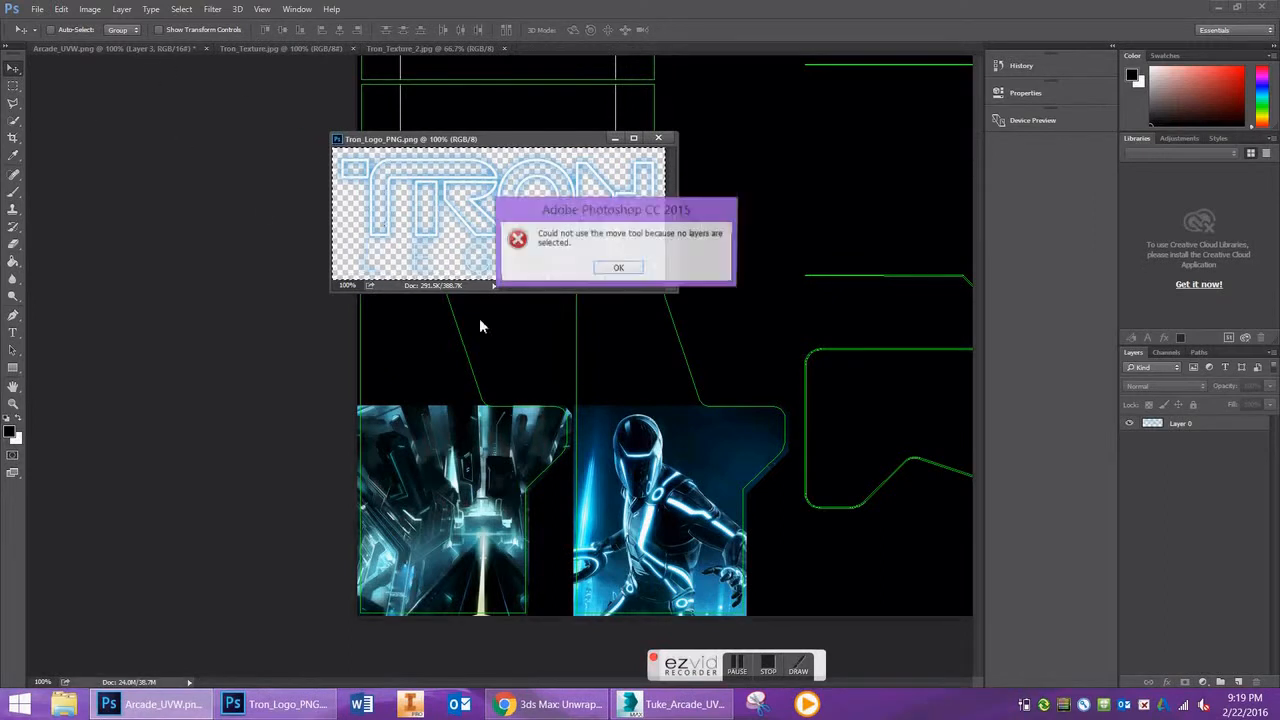
{"action": "left_click", "coordinate": [617, 270]}
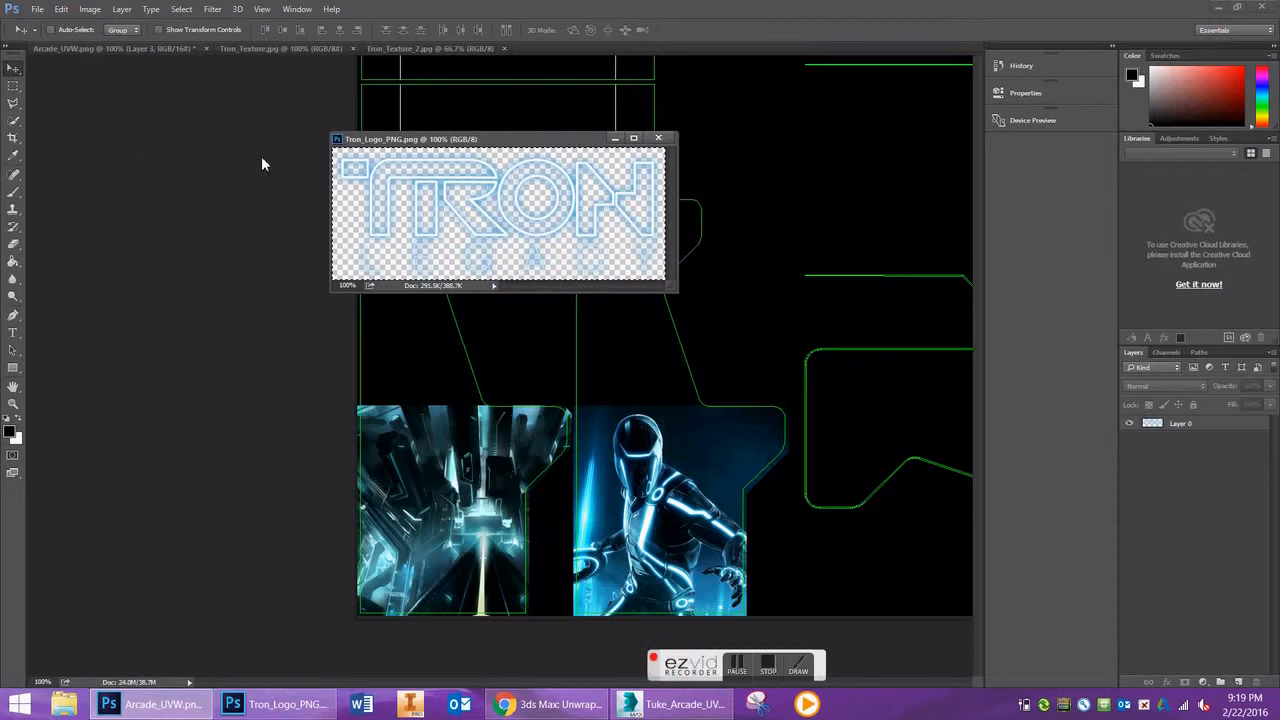
{"action": "left_click_drag", "start_coordinate": [375, 200], "coordinate": [451, 343]}
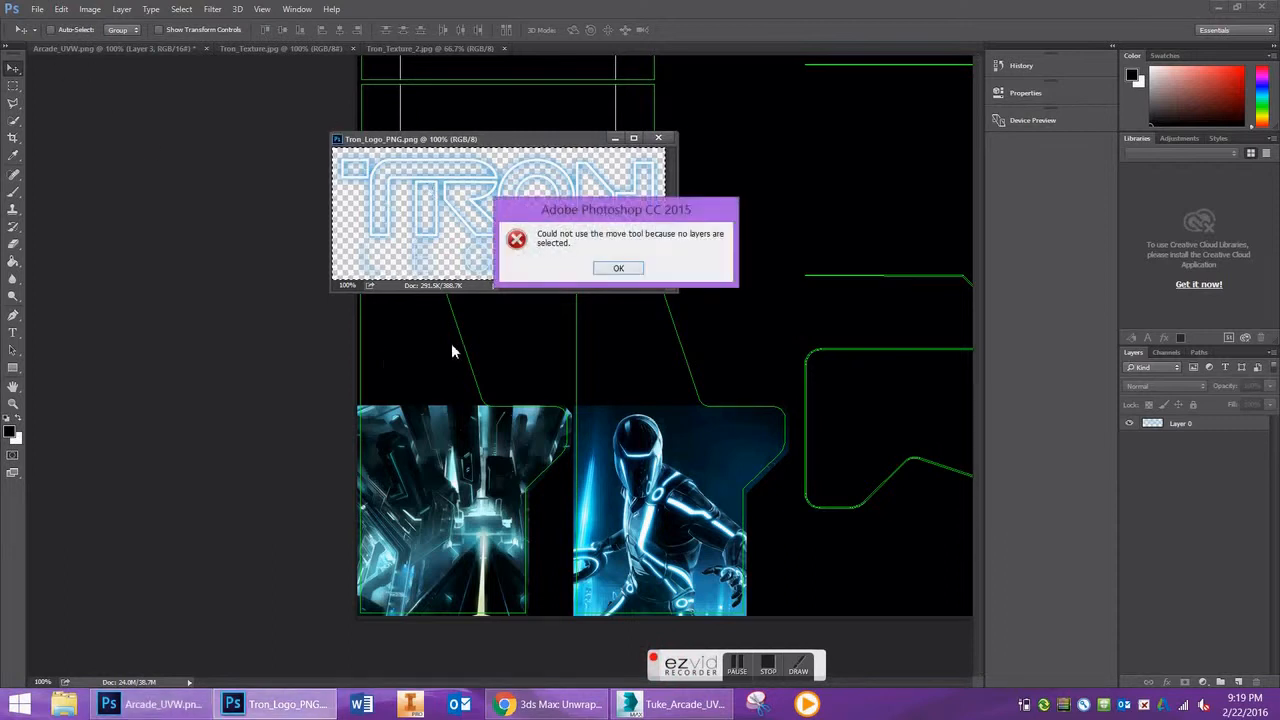
{"action": "left_click", "coordinate": [616, 270]}
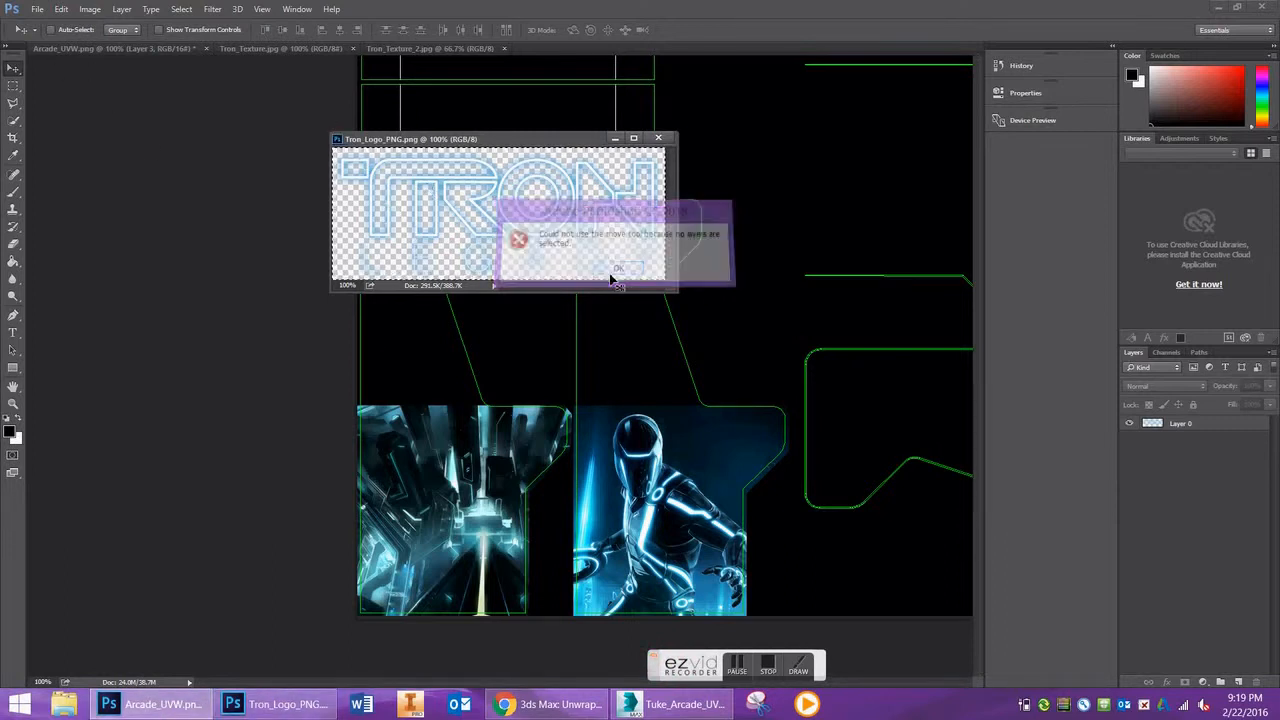
Step: Retry moving the logo with the Move tool, clear the selection, and close Tron_Logo_PNG.png
{"action": "left_click", "coordinate": [13, 68]}
{"action": "left_click", "coordinate": [42, 67]}
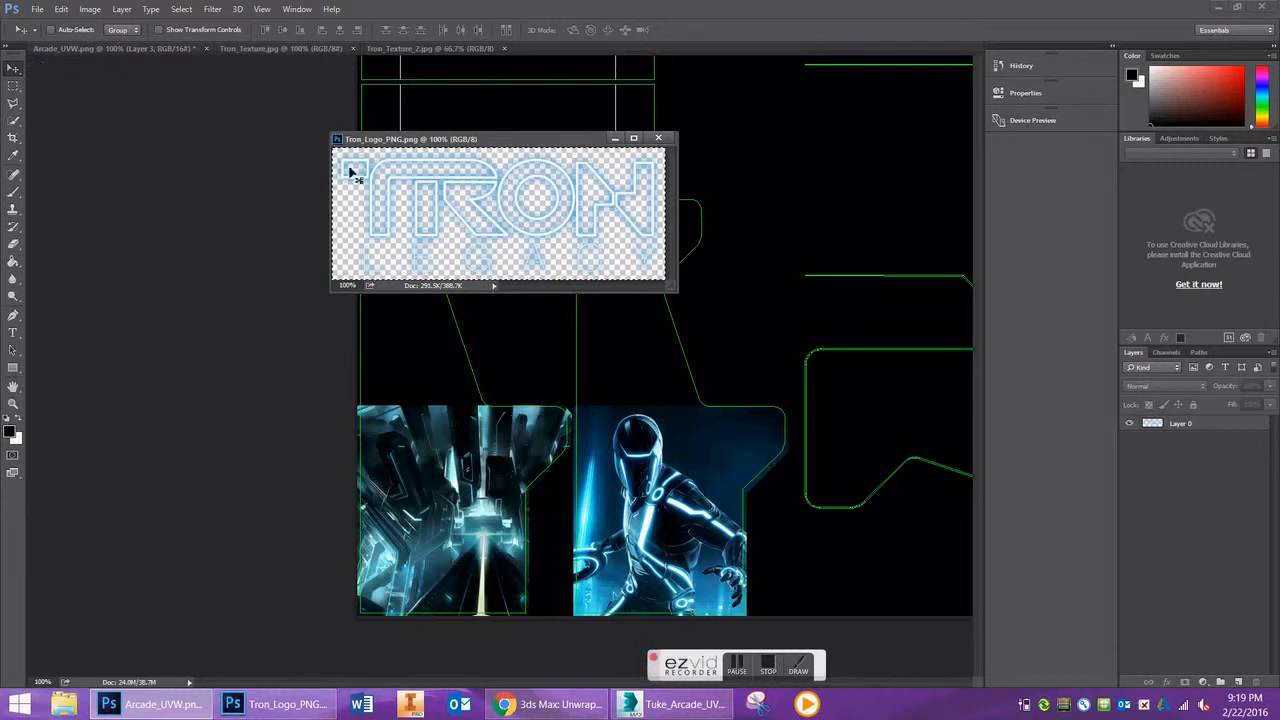
{"action": "left_click", "coordinate": [474, 211]}
{"action": "left_click", "coordinate": [616, 270]}
{"action": "left_click", "coordinate": [614, 274]}
{"action": "left_click", "coordinate": [617, 271]}
{"action": "left_click", "coordinate": [508, 221]}
{"action": "left_click", "coordinate": [619, 269]}
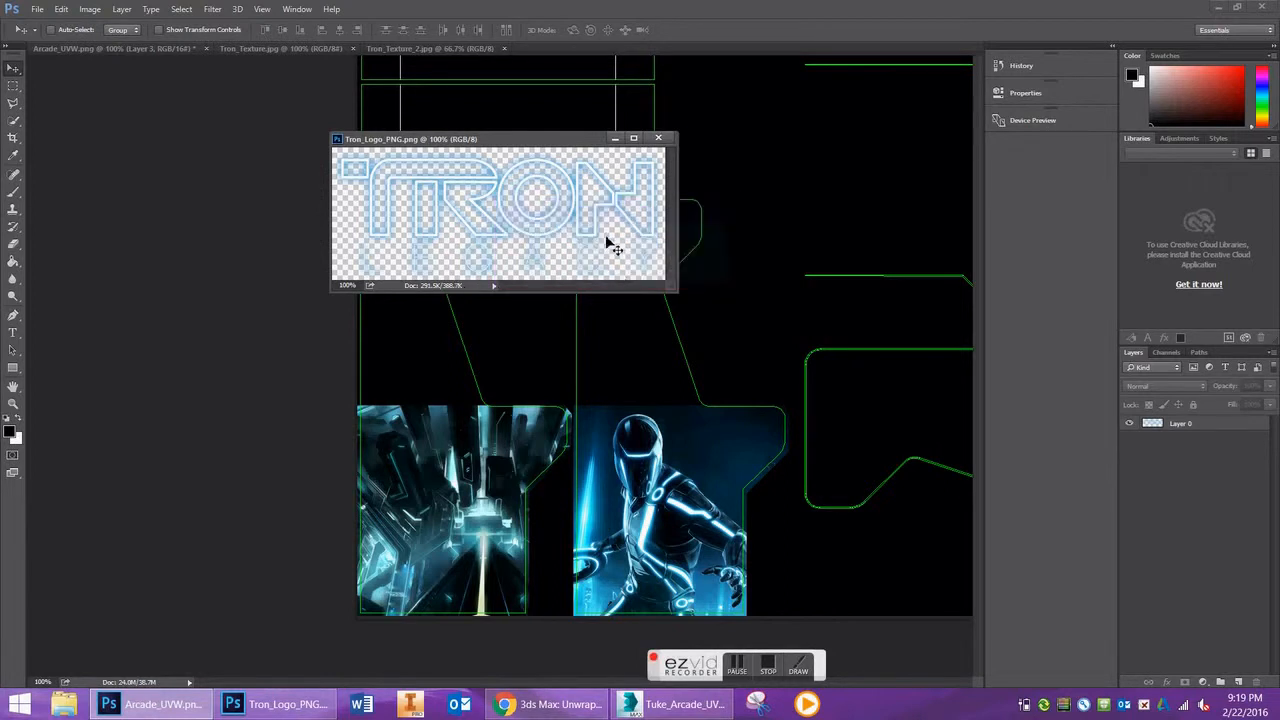
{"action": "left_click", "coordinate": [658, 137]}
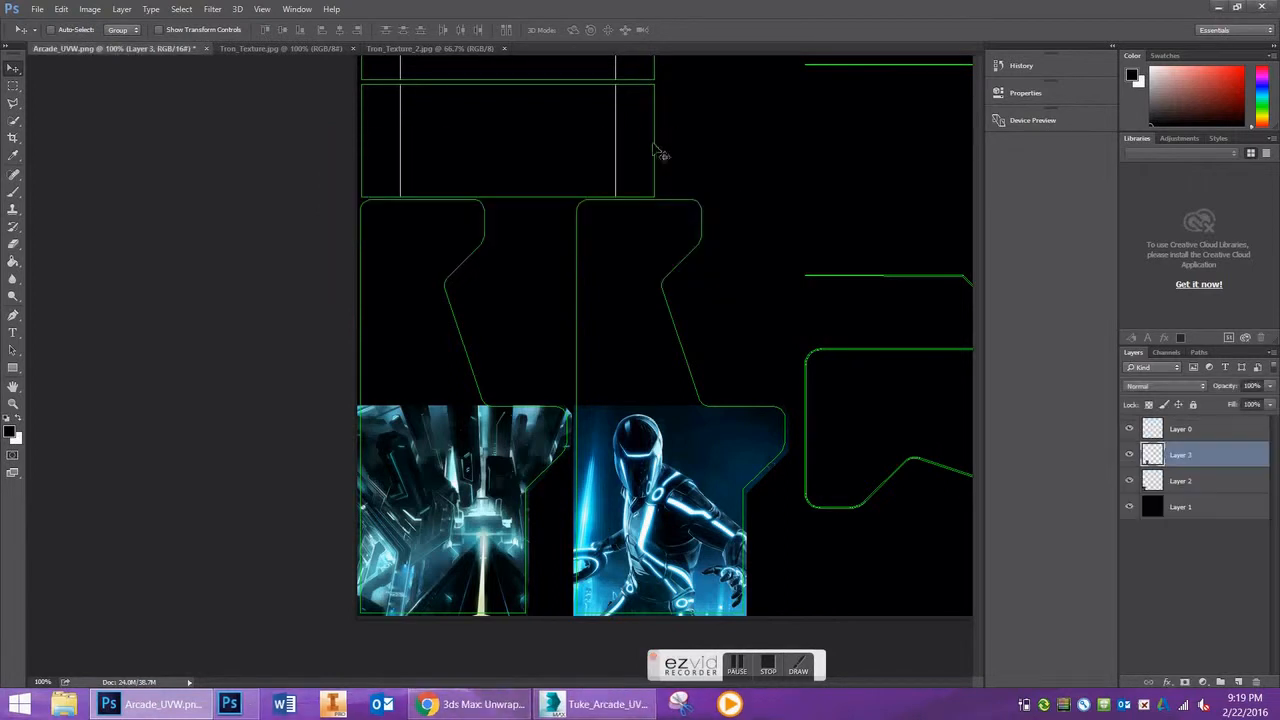
Step: Reopen the Tron_Logo_PNG file from the Arcade Machine UVWs folder
{"action": "left_click", "coordinate": [61, 10]}
{"action": "left_click", "coordinate": [52, 42]}
{"action": "left_click", "coordinate": [280, 112]}
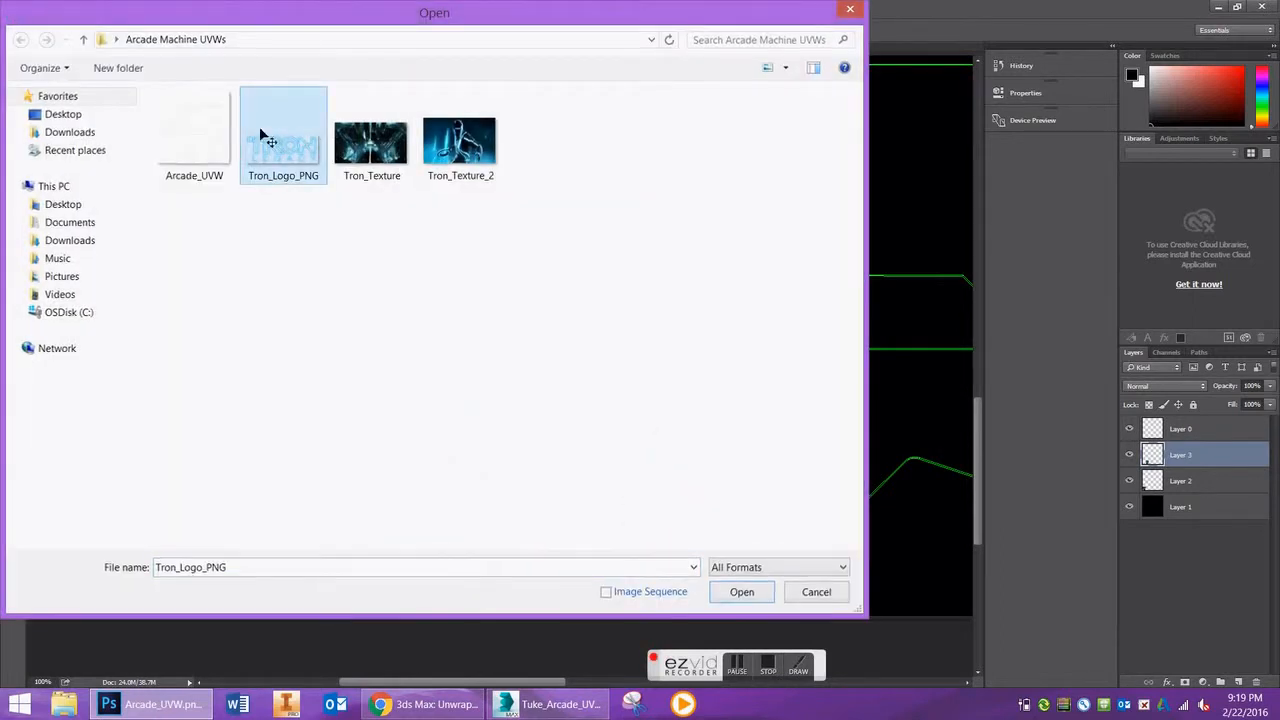
{"action": "double_click", "coordinate": [270, 140]}
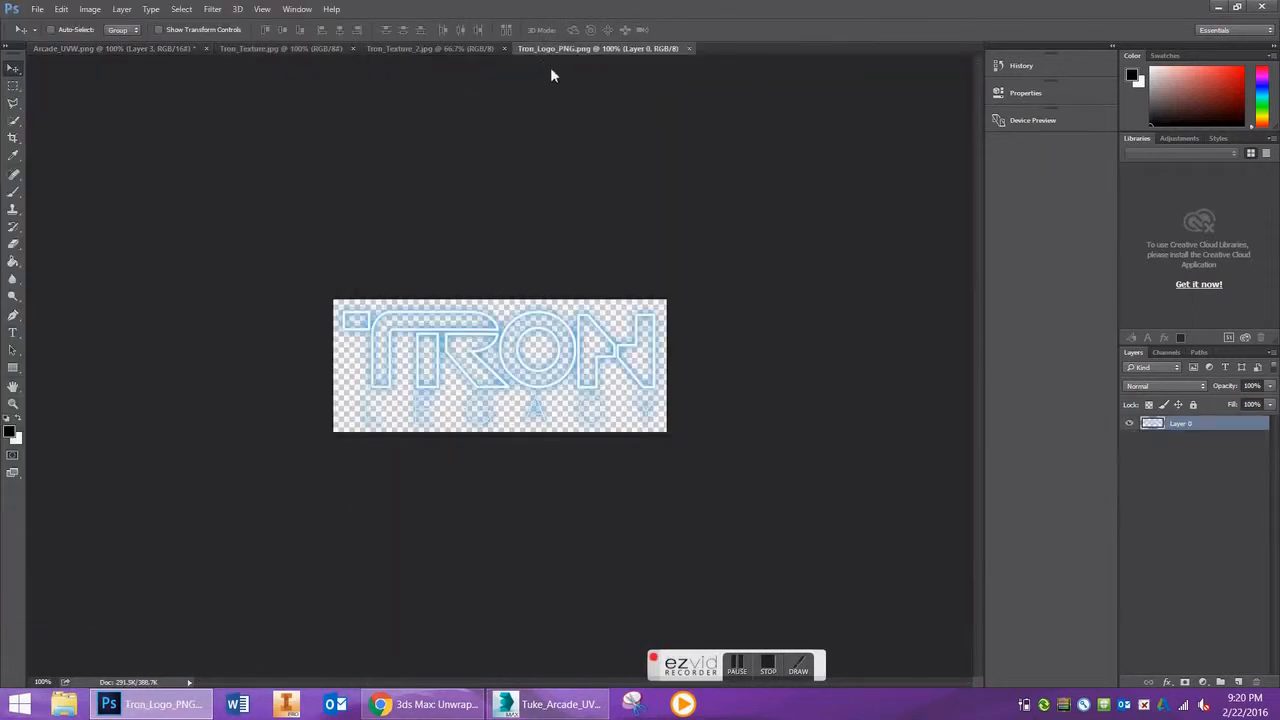
Step: Float the logo document, copy its logo layer into Arcade_UVW.png accepting the different bit depth, and close the logo document
{"action": "left_click_drag", "start_coordinate": [580, 48], "coordinate": [578, 144]}
{"action": "left_click_drag", "start_coordinate": [680, 237], "coordinate": [434, 318]}
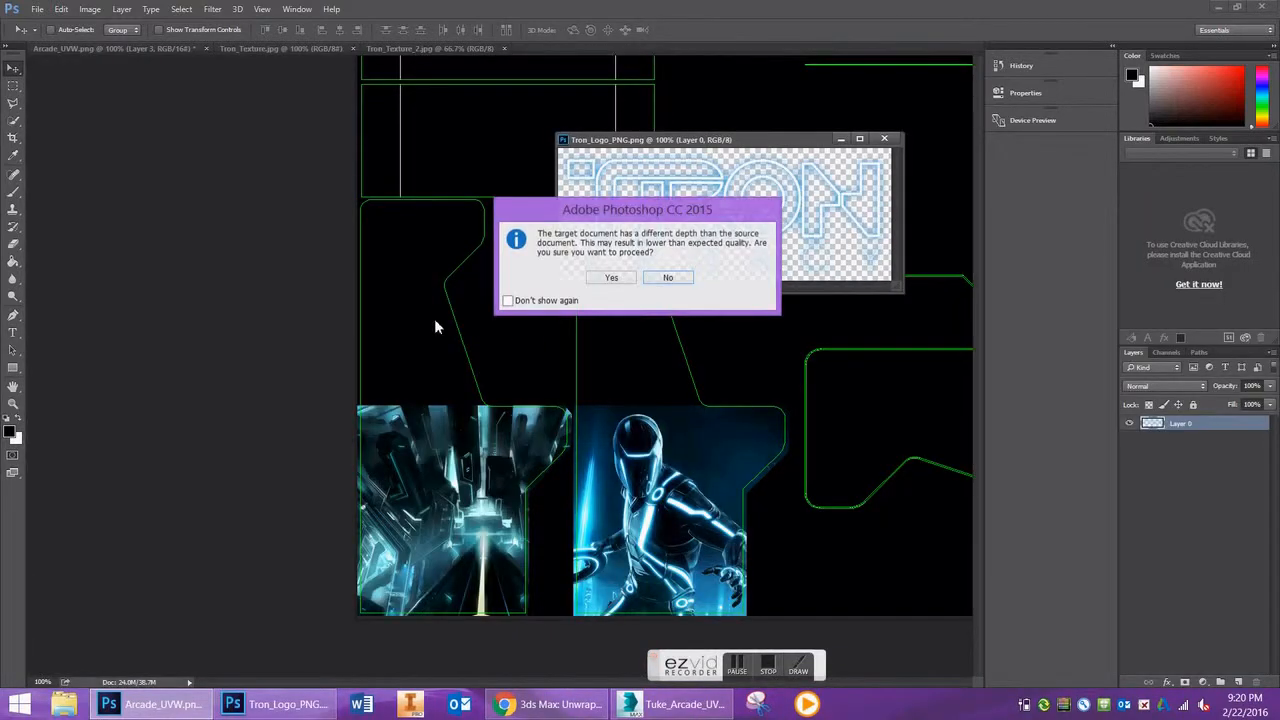
{"action": "left_click", "coordinate": [610, 279]}
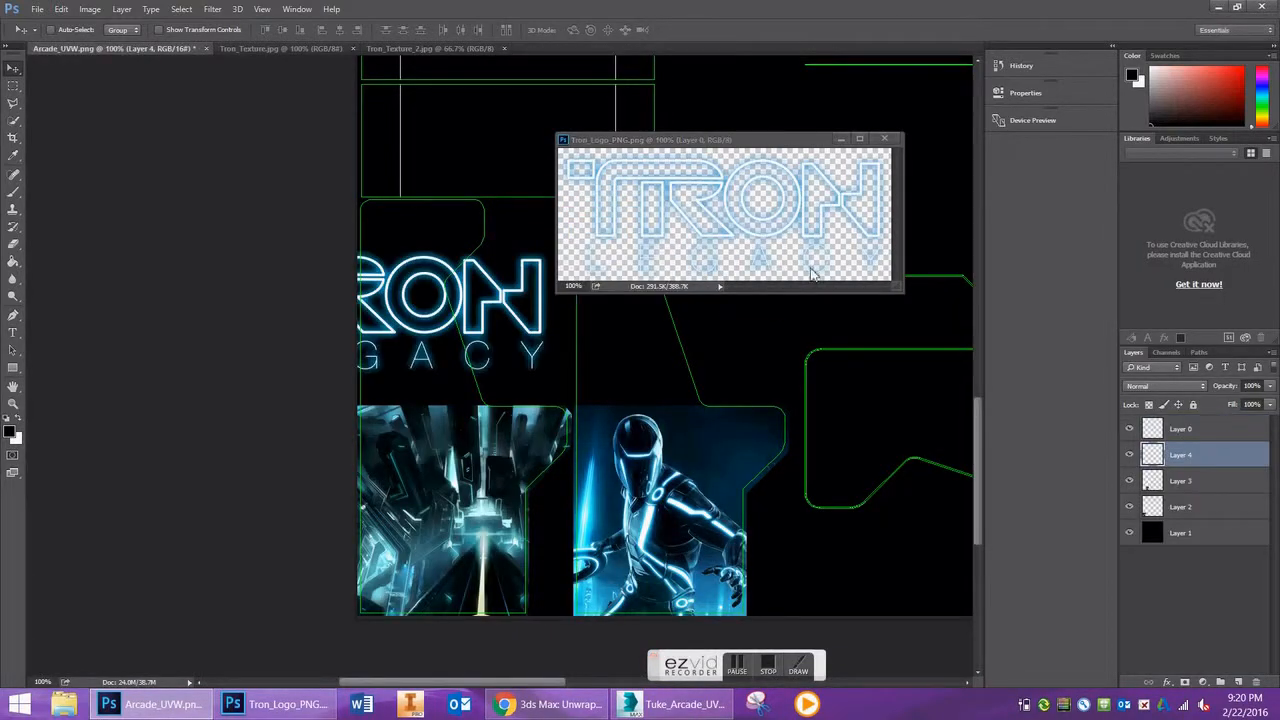
{"action": "left_click", "coordinate": [883, 139]}
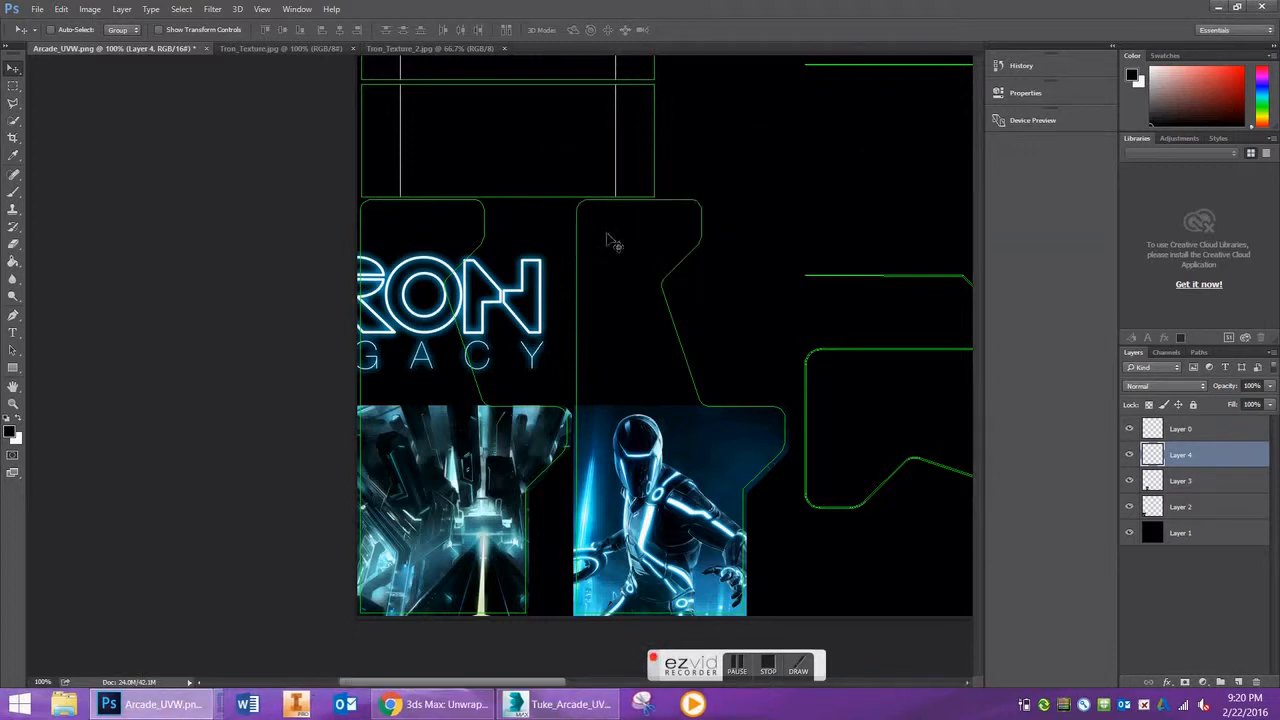
Step: Rename the logo's layer to LOGO and the black background layer to BG
{"action": "double_click", "coordinate": [1181, 456]}
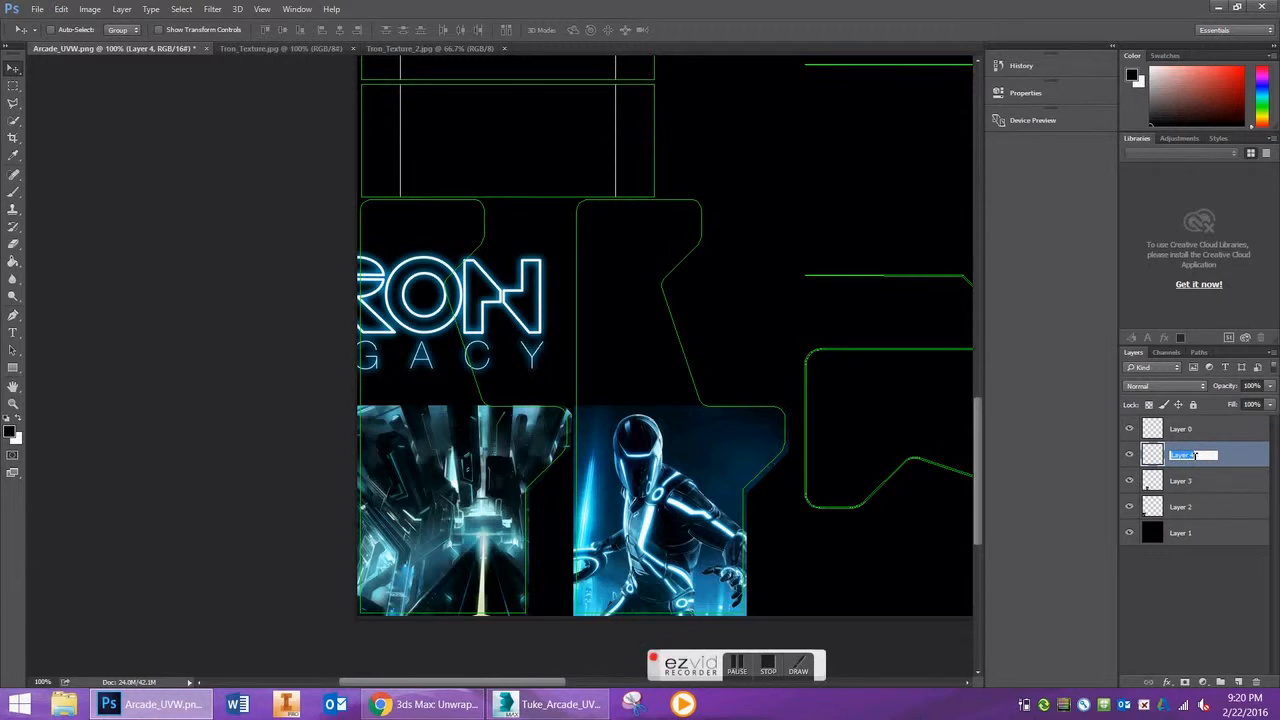
{"action": "key", "text": "Return"}
{"action": "double_click", "coordinate": [1190, 533]}
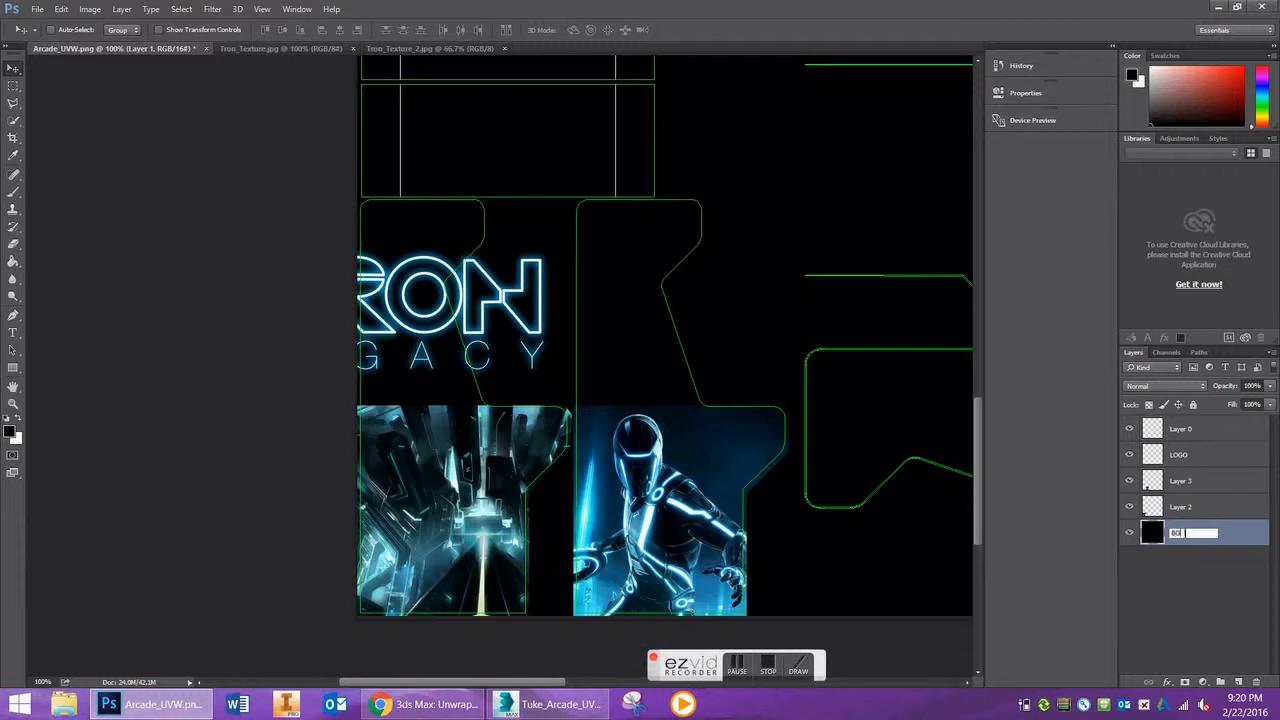
{"action": "left_click", "coordinate": [1192, 511]}
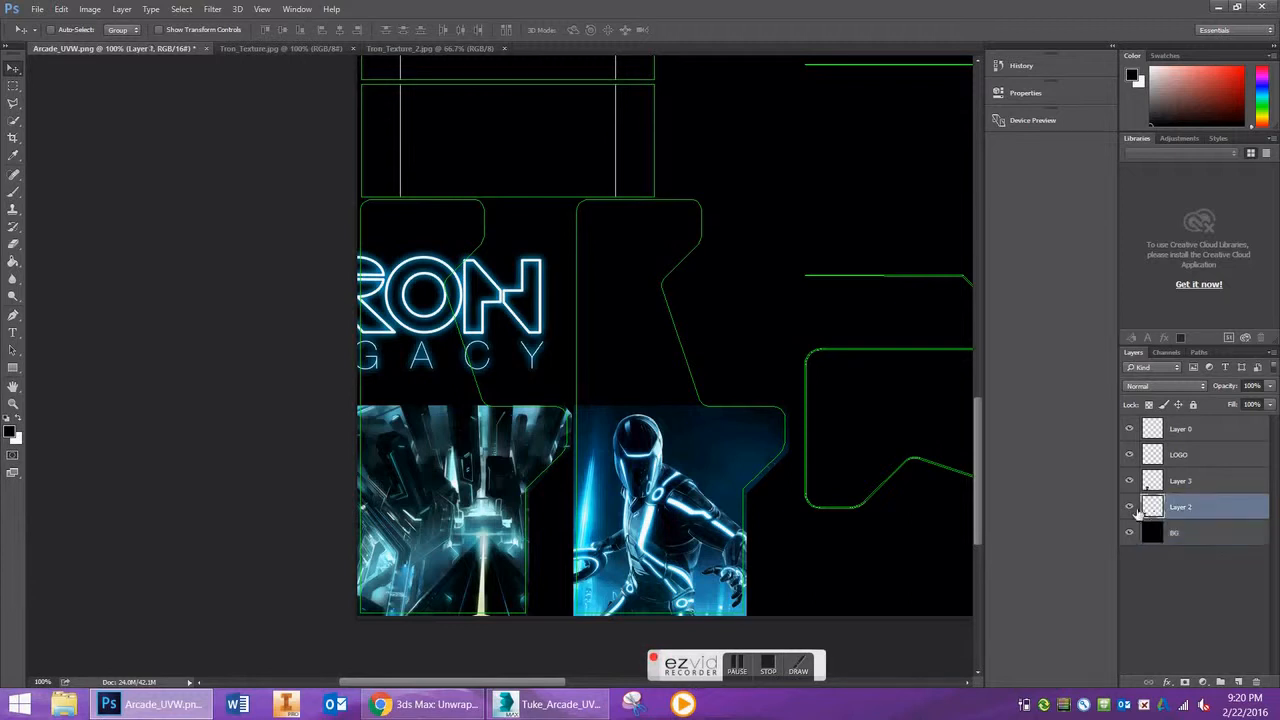
Step: Toggle Layer 2's visibility to identify its image, and rename the layer to Render 1
{"action": "left_click", "coordinate": [1130, 508]}
{"action": "left_click", "coordinate": [1130, 508]}
{"action": "double_click", "coordinate": [1178, 508]}
{"action": "type", "text": "Re"}
{"action": "key", "text": "Return"}
Step: Rename Layer 3 to Render 2 and the UV outline layer, Layer 0, to UVW
{"action": "double_click", "coordinate": [1180, 481]}
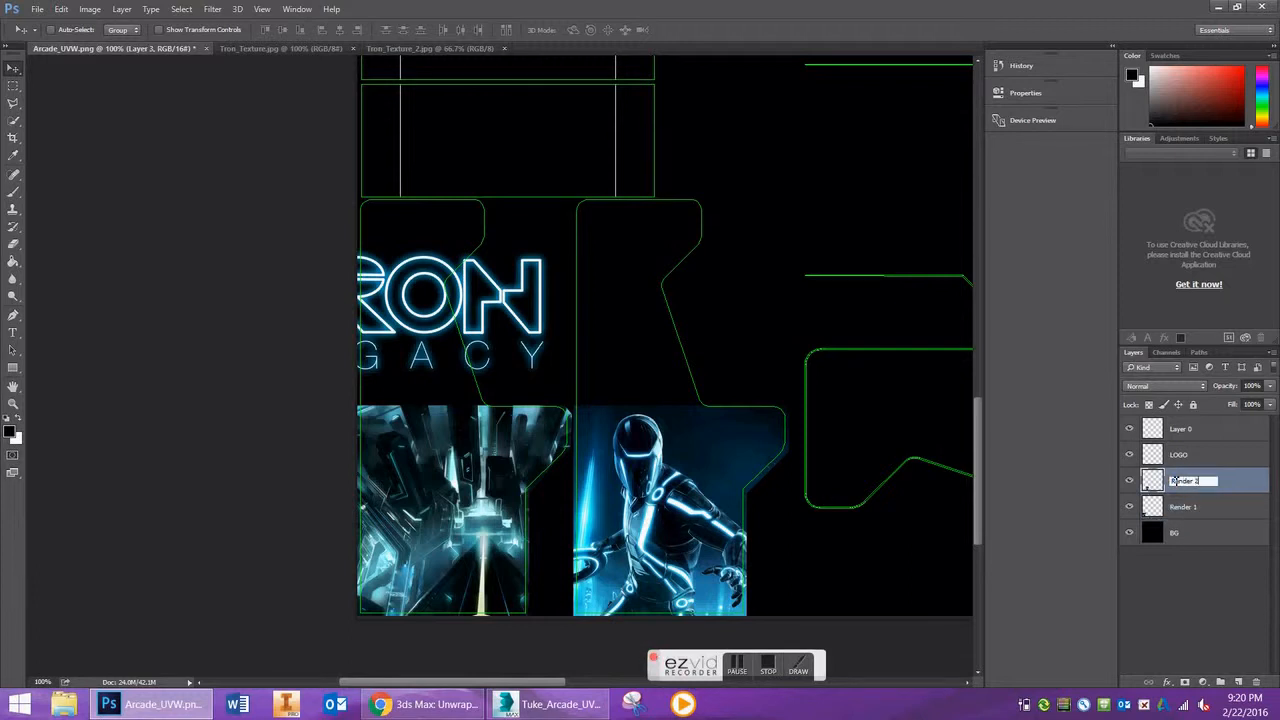
{"action": "type", "text": "Render 2"}
{"action": "double_click", "coordinate": [1198, 430]}
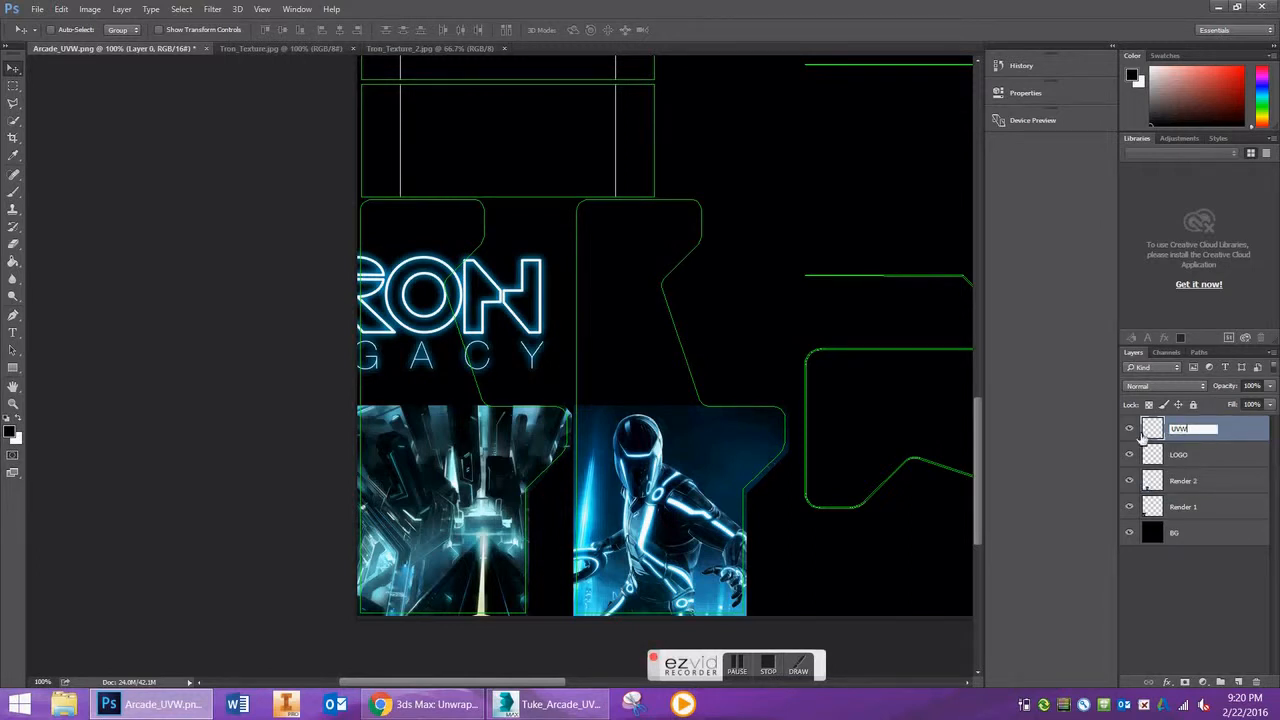
{"action": "key", "text": "Return"}
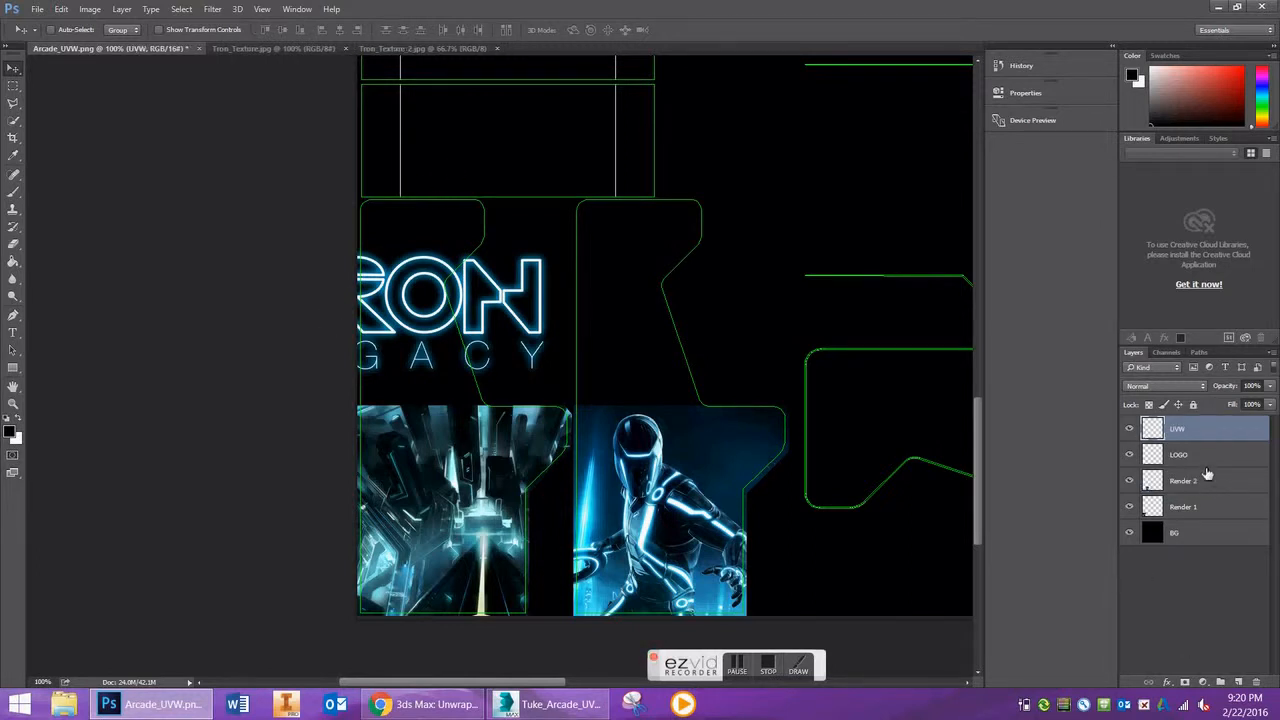
Step: Duplicate the LOGO layer and hide the original
{"action": "left_click", "coordinate": [1183, 456]}
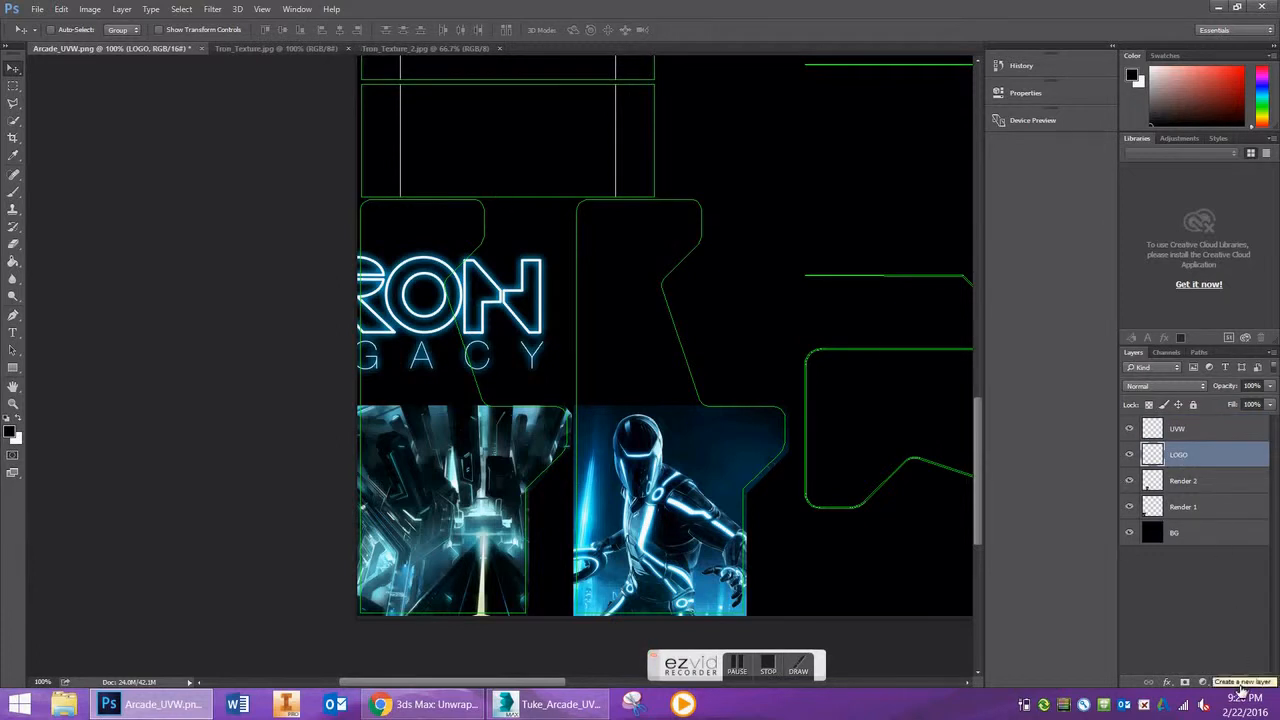
{"action": "key", "text": "ctrl+j"}
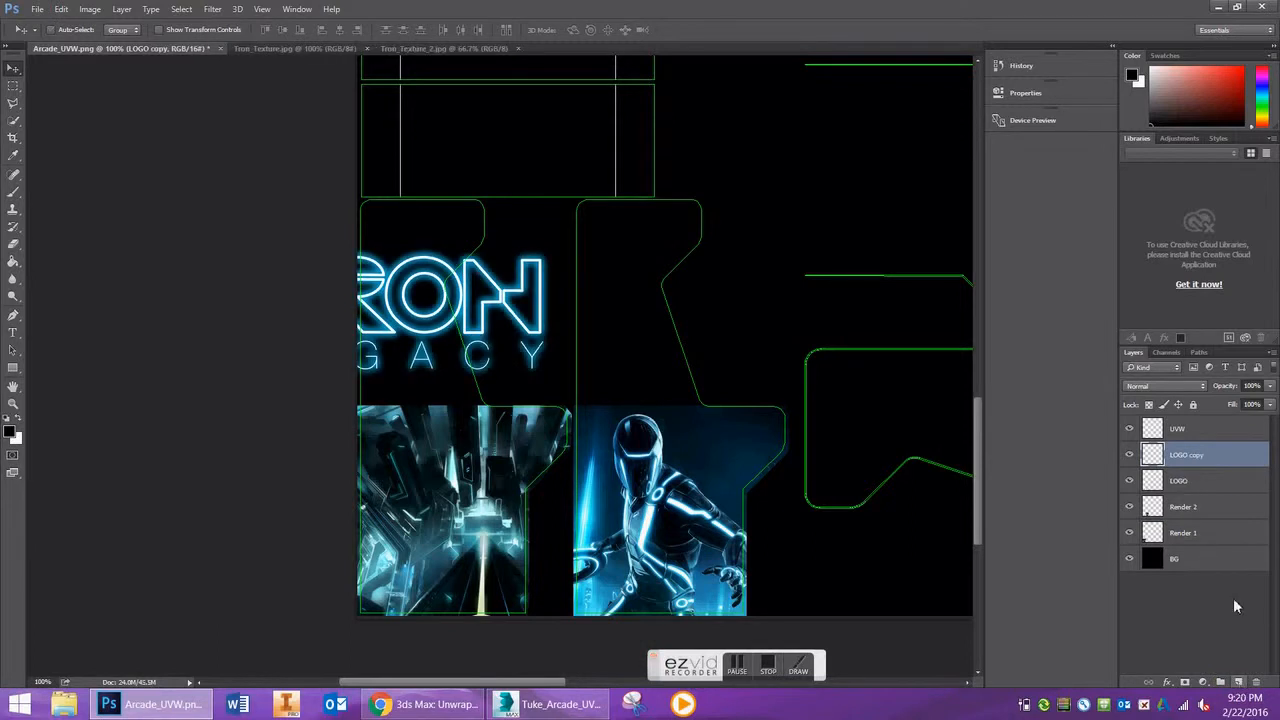
{"action": "left_click", "coordinate": [1130, 482]}
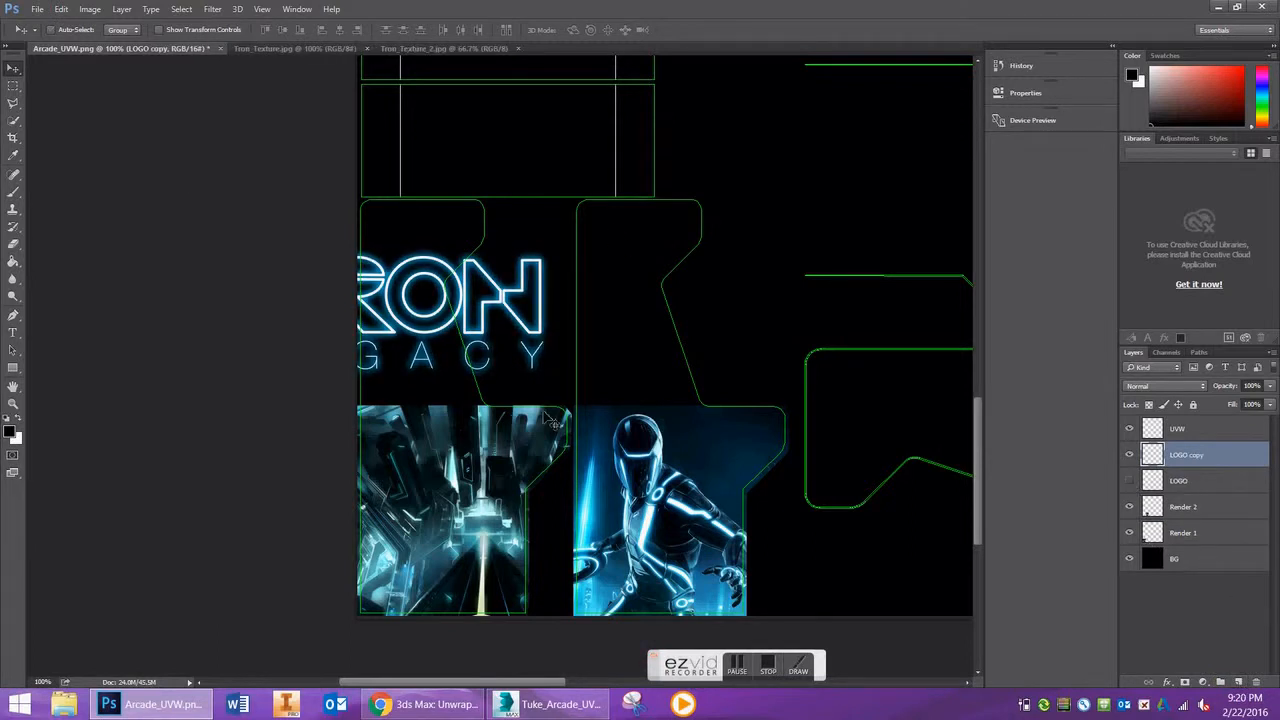
Step: Shrink the logo copy with Free Transform and fit it inside the upper part of the first side-panel outline
{"action": "key", "text": "ctrl+t"}
{"action": "left_click_drag", "start_coordinate": [552, 246], "coordinate": [428, 228]}
{"action": "key", "text": "Return"}
{"action": "key", "text": "Left"}
{"action": "key", "text": "Left"}
{"action": "key", "text": "Left"}
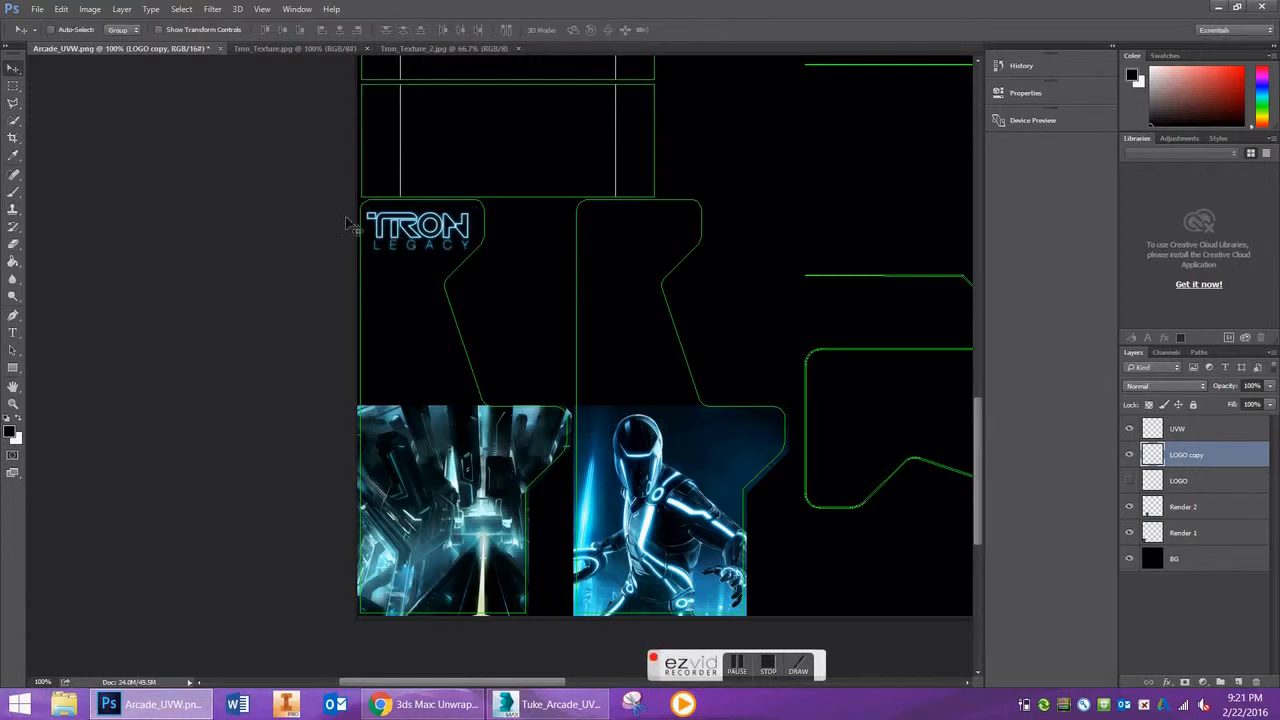
{"action": "mouse_move", "coordinate": [431, 245]}
{"action": "left_mouse_down"}
{"action": "mouse_move", "coordinate": [427, 397]}
{"action": "mouse_move", "coordinate": [429, 251]}
{"action": "left_mouse_up"}
Step: Duplicate the small logo and place the copy in the upper part of the second side-panel outline
{"action": "key", "text": "ctrl+j"}
{"action": "left_click_drag", "start_coordinate": [430, 248], "coordinate": [636, 277]}
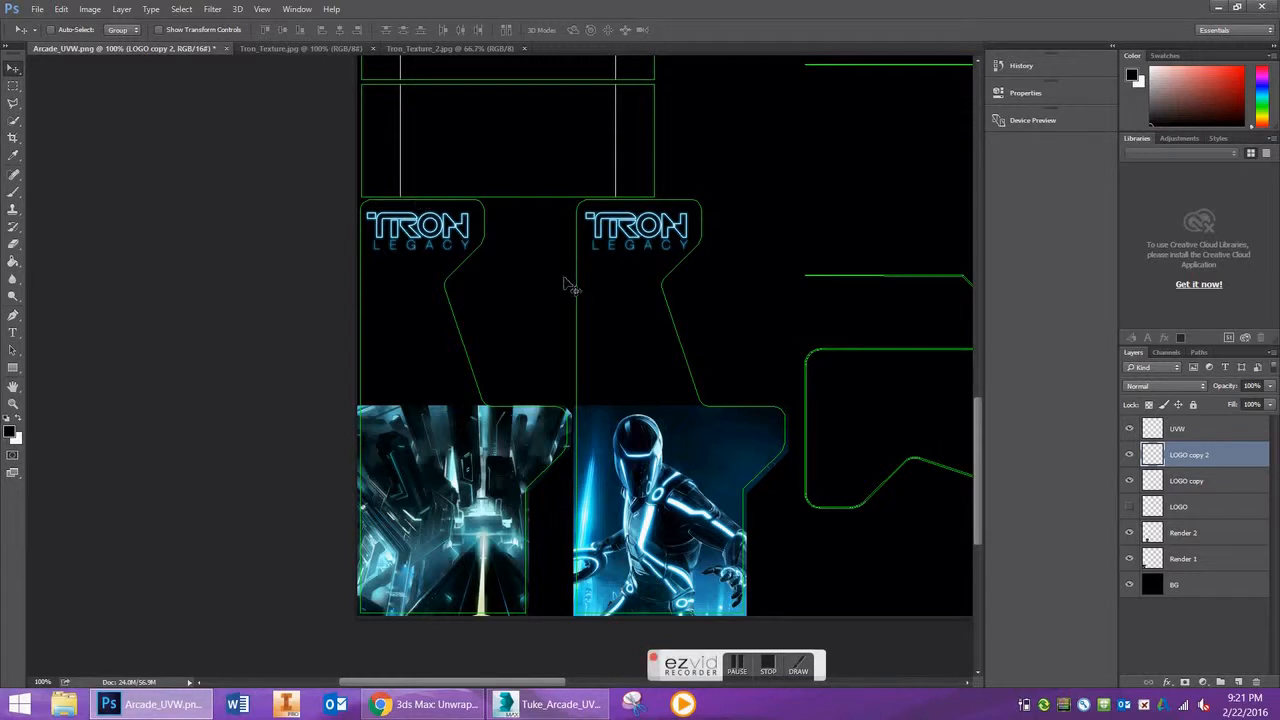
Step: Duplicate the small logo again and place the copy in the middle of the uppermost of the three wide strips above the side panels
{"action": "scroll", "coordinate": [577, 338], "scroll_direction": "up", "scroll_amount": 1}
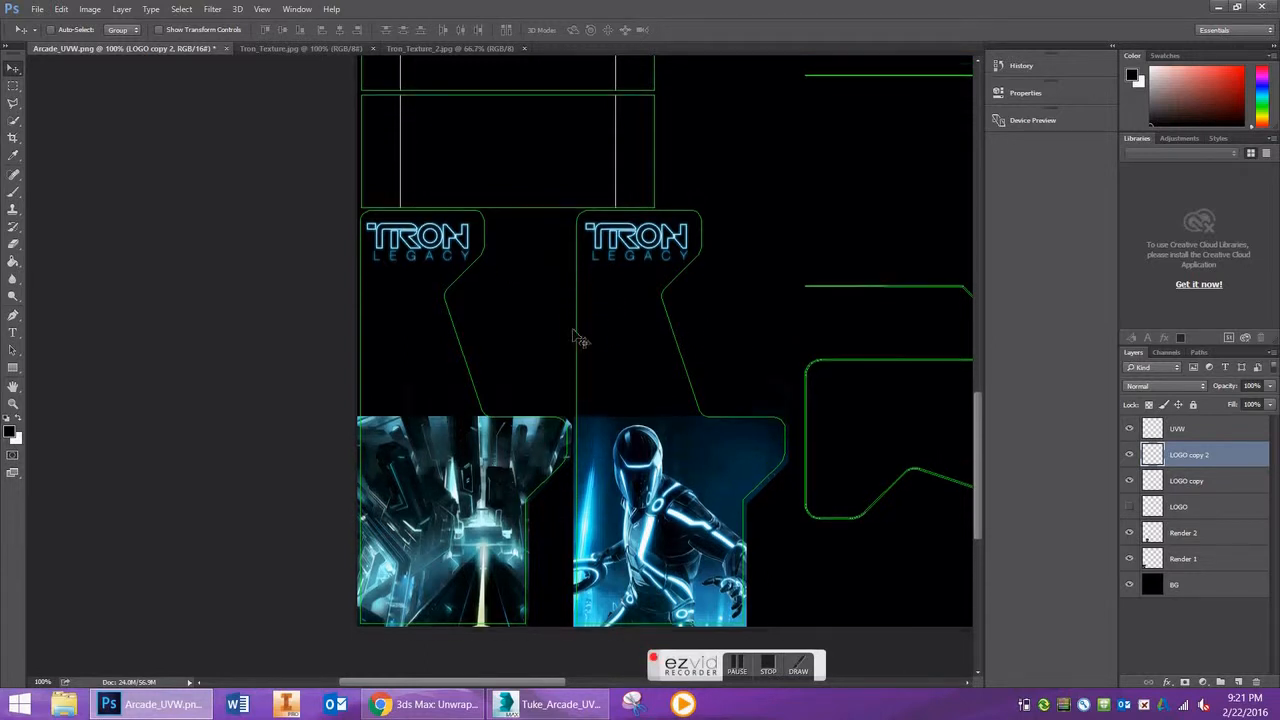
{"action": "scroll", "coordinate": [577, 338], "scroll_direction": "up", "scroll_amount": 8}
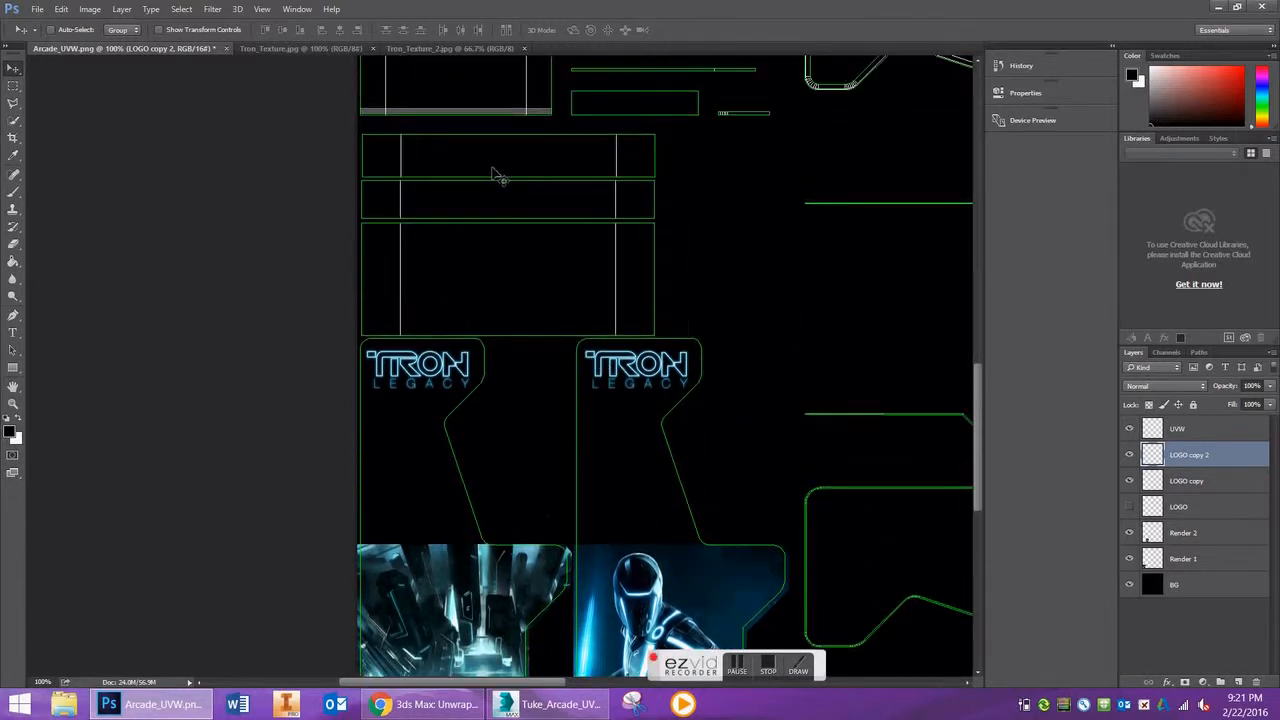
{"action": "scroll", "coordinate": [493, 173], "scroll_direction": "up", "scroll_amount": 1}
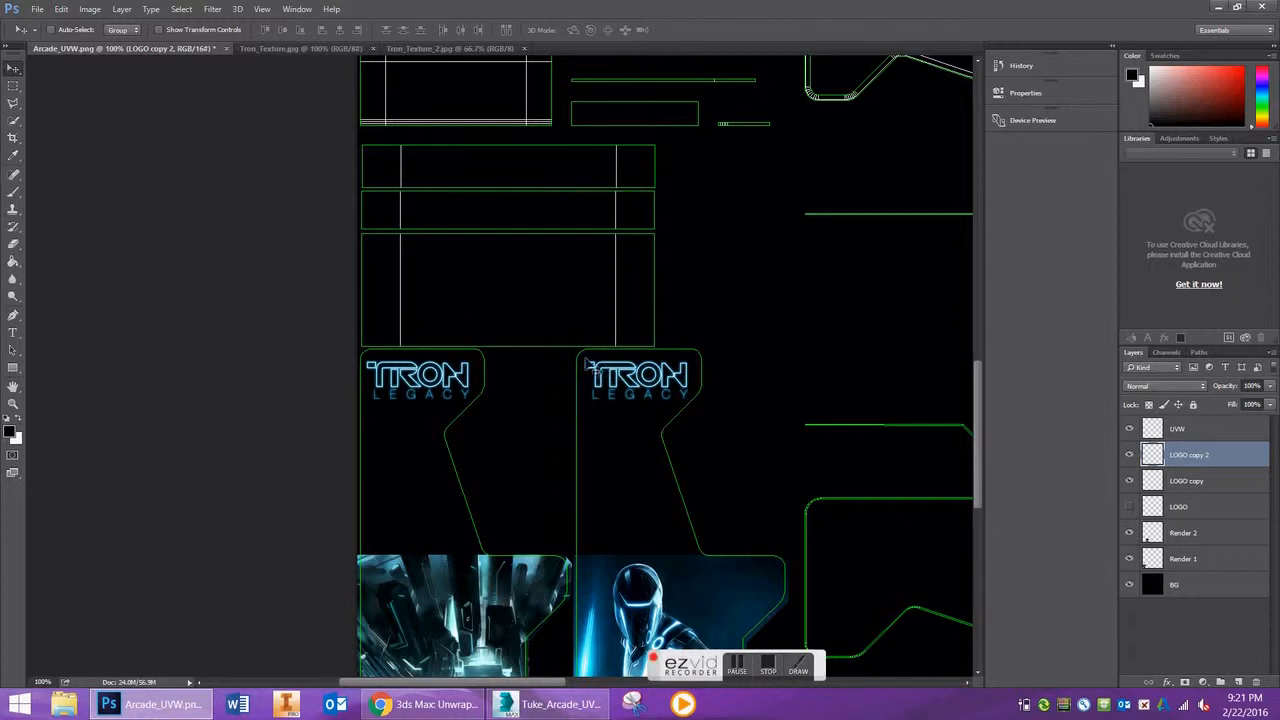
{"action": "left_click_drag", "start_coordinate": [586, 362], "coordinate": [550, 358]}
{"action": "left_click_drag", "start_coordinate": [645, 393], "coordinate": [512, 180]}
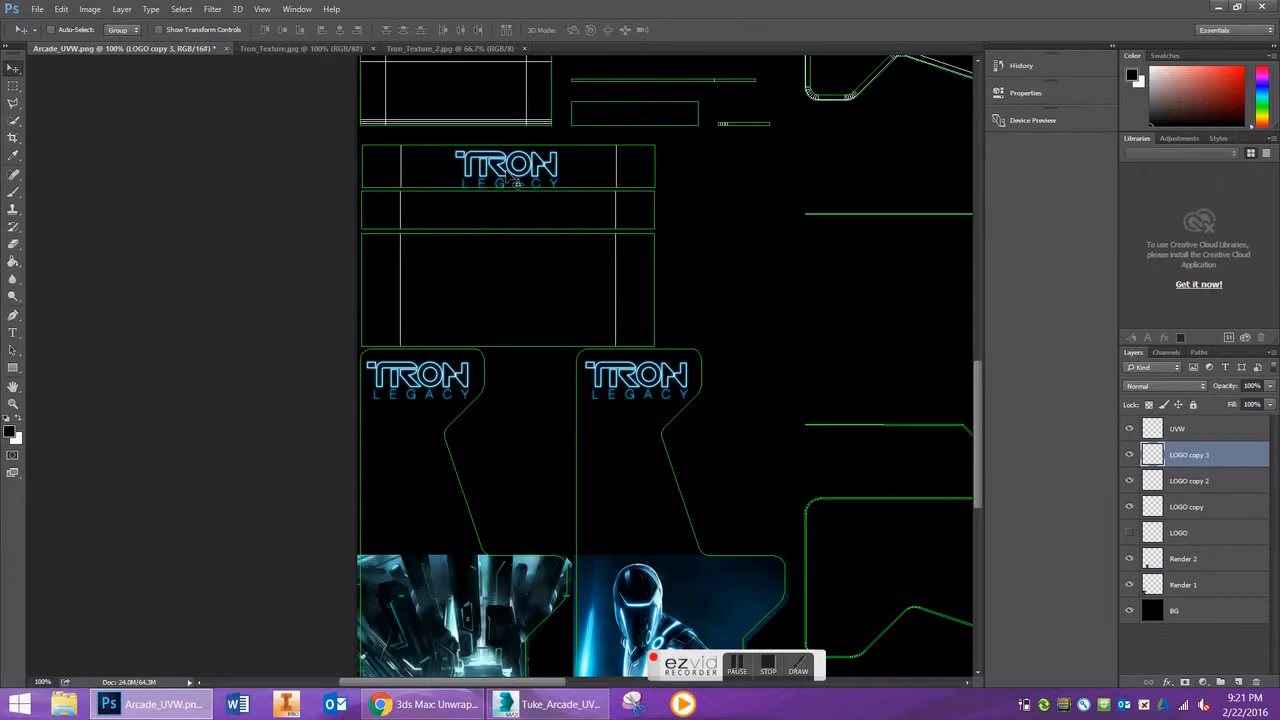
Step: Shrink the logo in the uppermost wide strip to about 77% and place a duplicate of it in the middle of the strip below
{"action": "key", "text": "ctrl+plus"}
{"action": "scroll", "coordinate": [509, 152], "scroll_direction": "up", "scroll_amount": 3}
{"action": "scroll", "coordinate": [503, 183], "scroll_direction": "up", "scroll_amount": 2}
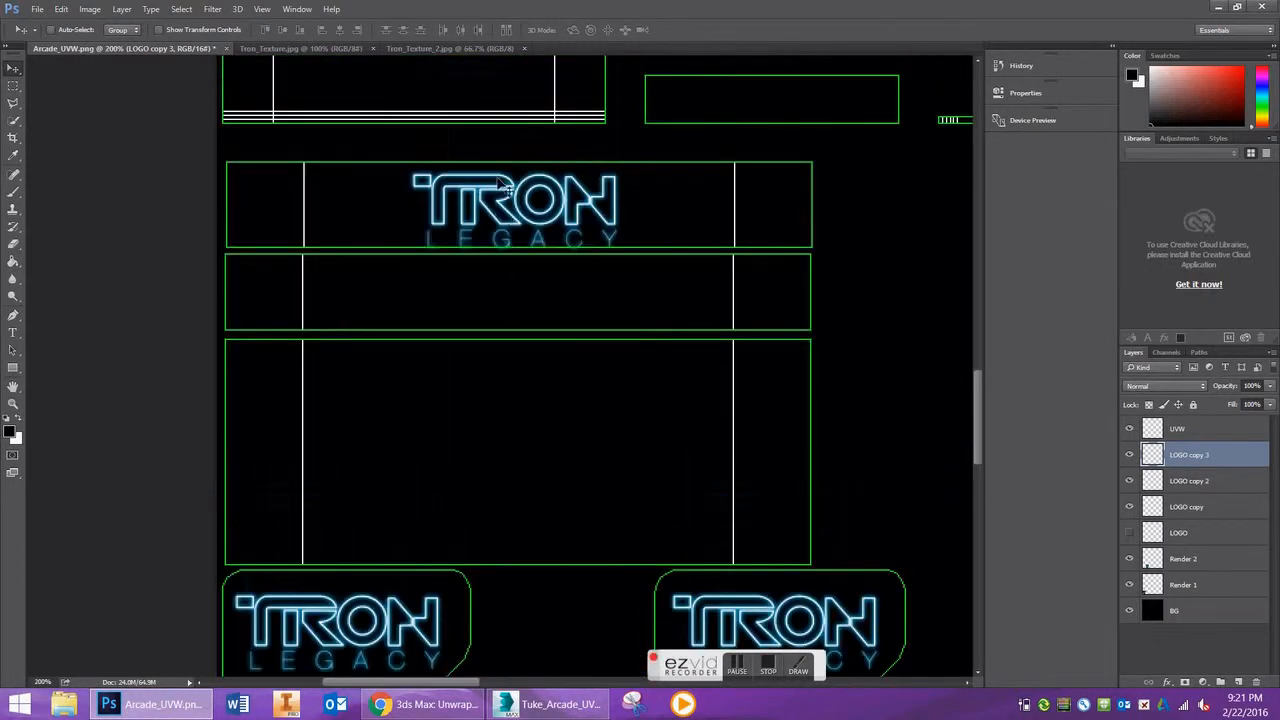
{"action": "key", "text": "super"}
{"action": "key", "text": "super"}
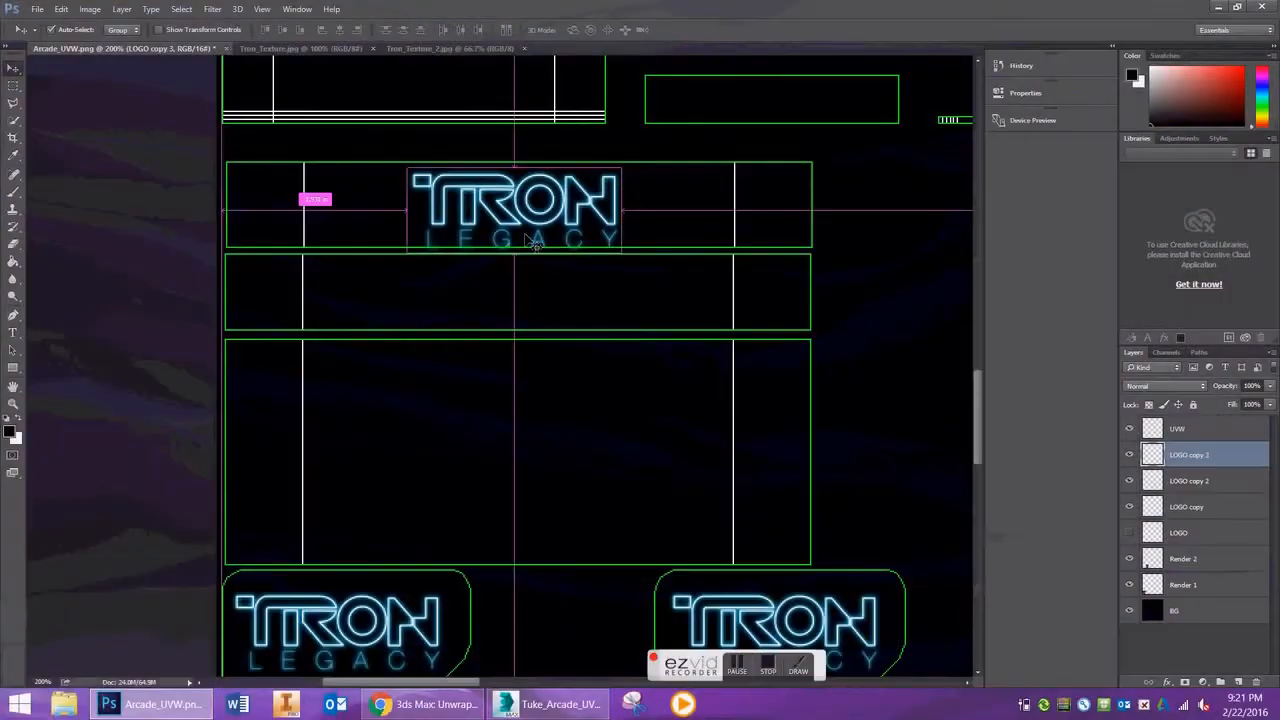
{"action": "left_click_drag", "start_coordinate": [406, 166], "coordinate": [431, 178]}
{"action": "left_click_drag", "start_coordinate": [500, 213], "coordinate": [500, 209]}
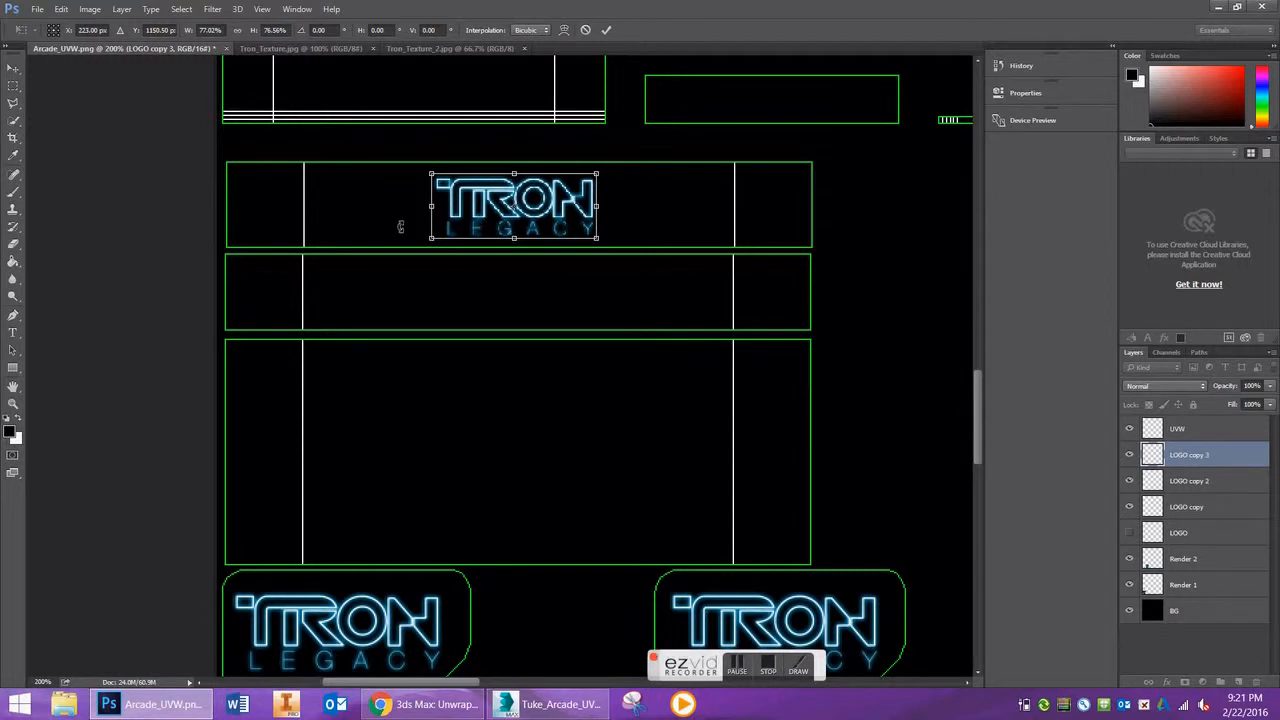
{"action": "left_click", "coordinate": [12, 68]}
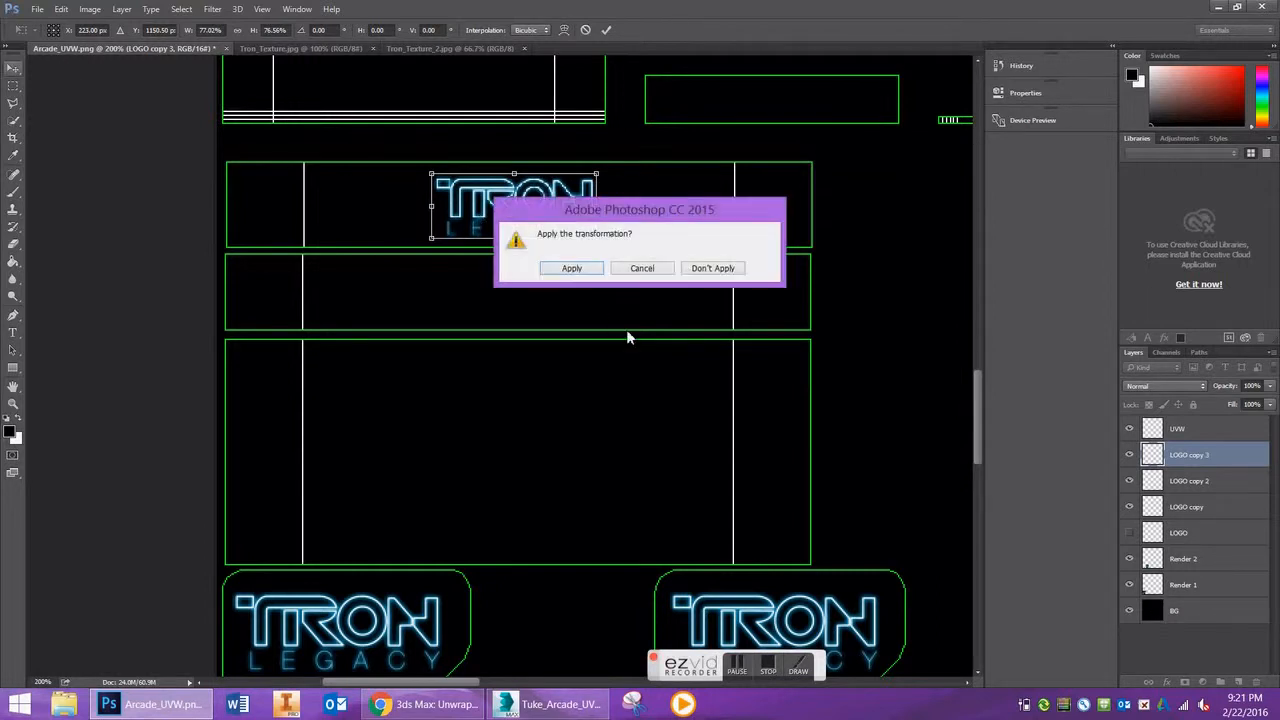
{"action": "left_click", "coordinate": [568, 268]}
{"action": "left_click_drag", "start_coordinate": [436, 234], "coordinate": [523, 303], "text": "alt"}
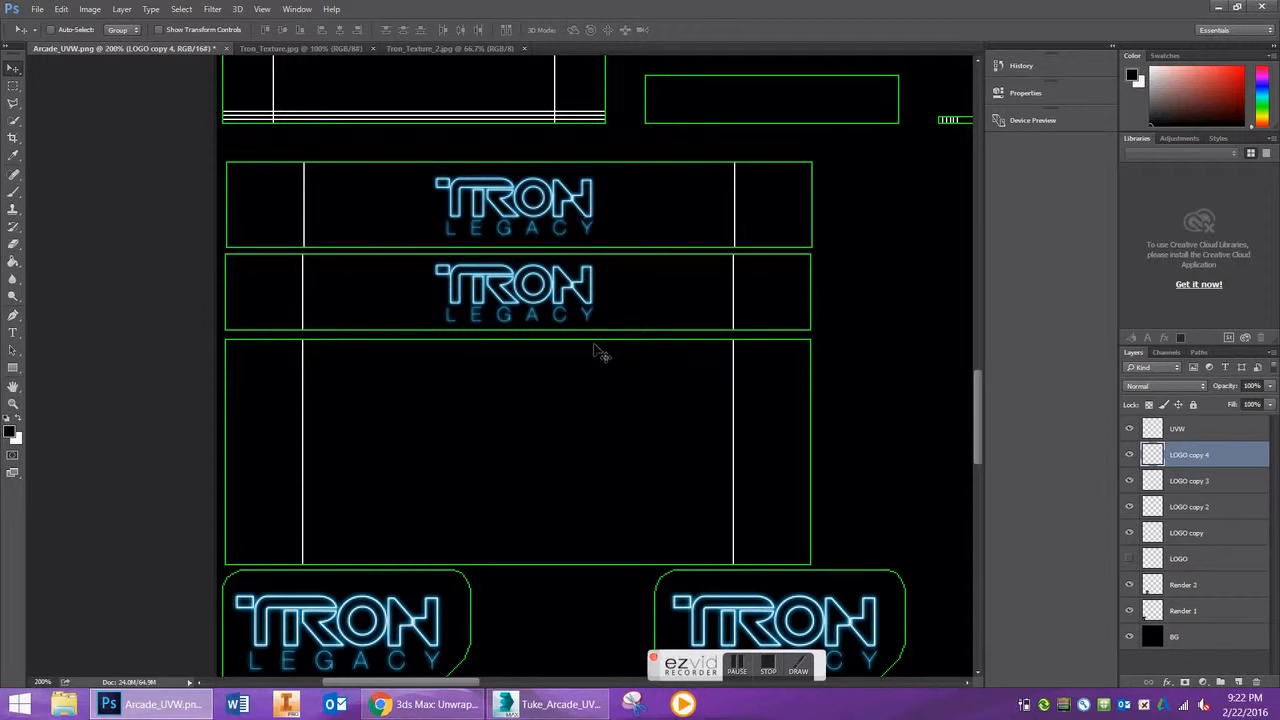
Step: Detach Tron_Texture.jpg into its own floating window and bring up Arcade_UVW.png behind it
{"action": "scroll", "coordinate": [566, 346], "scroll_direction": "down", "scroll_amount": 5}
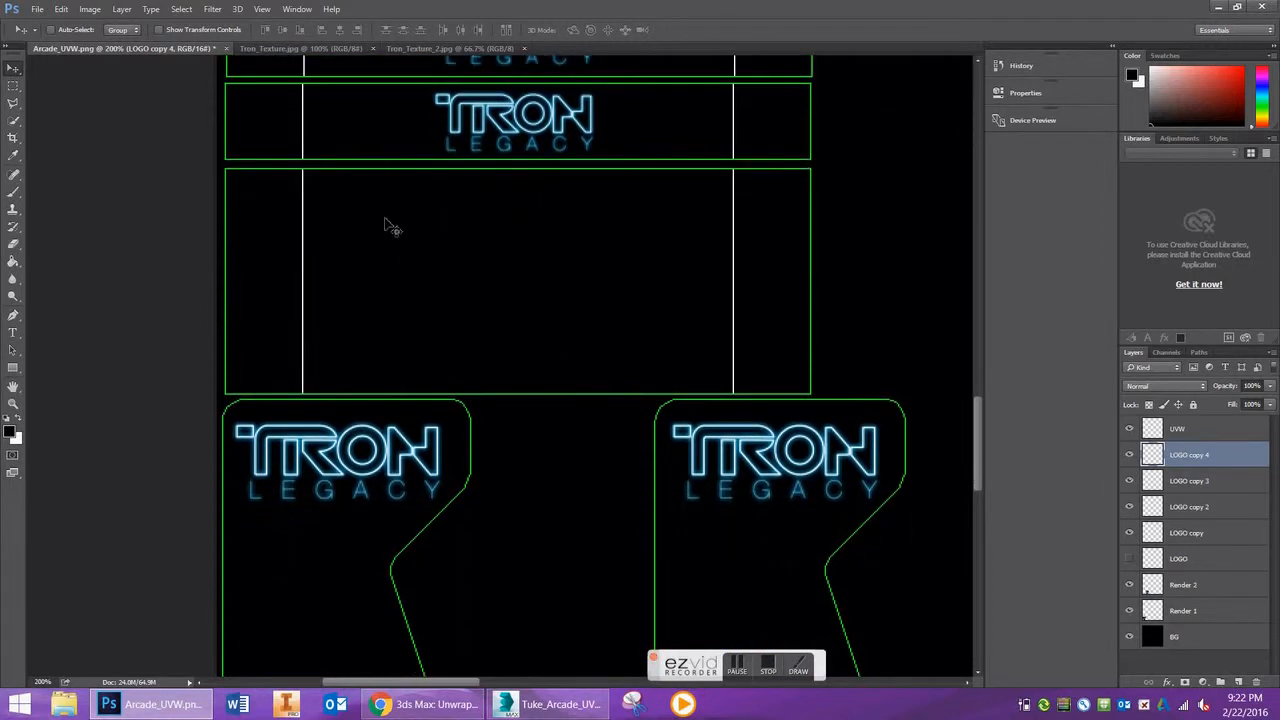
{"action": "left_click", "coordinate": [292, 50]}
{"action": "left_click", "coordinate": [441, 47]}
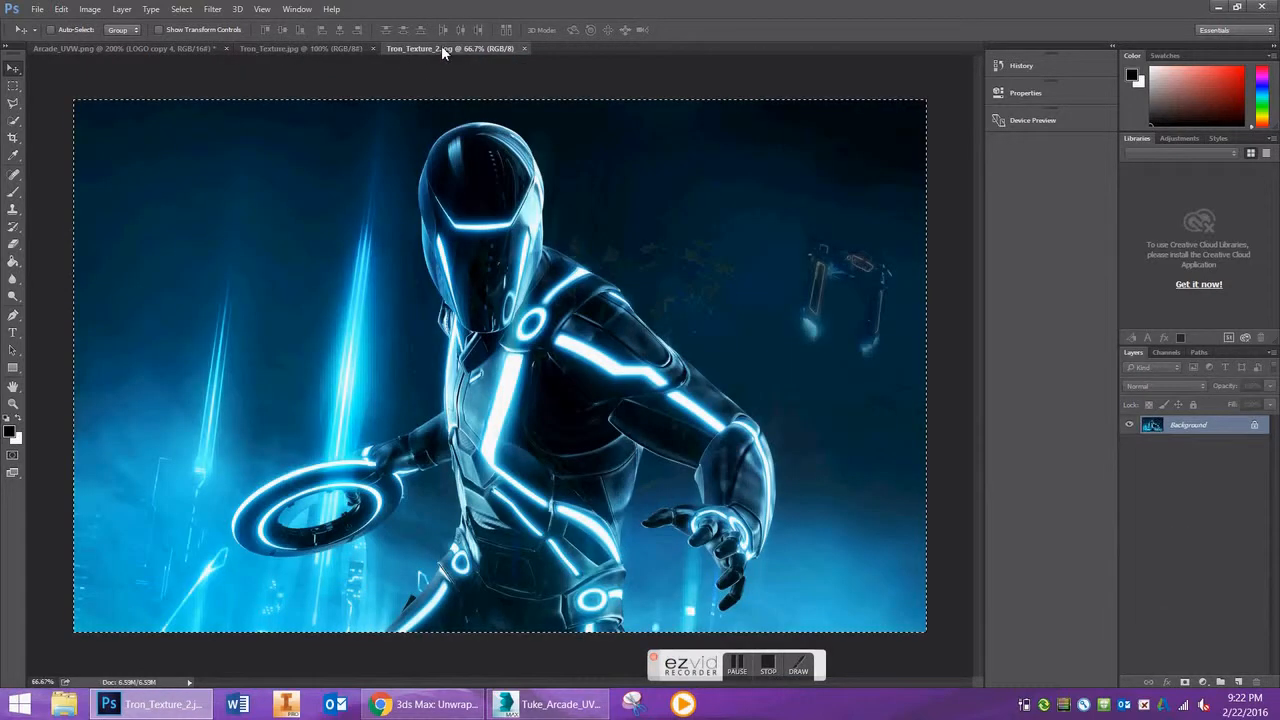
{"action": "left_click", "coordinate": [299, 47]}
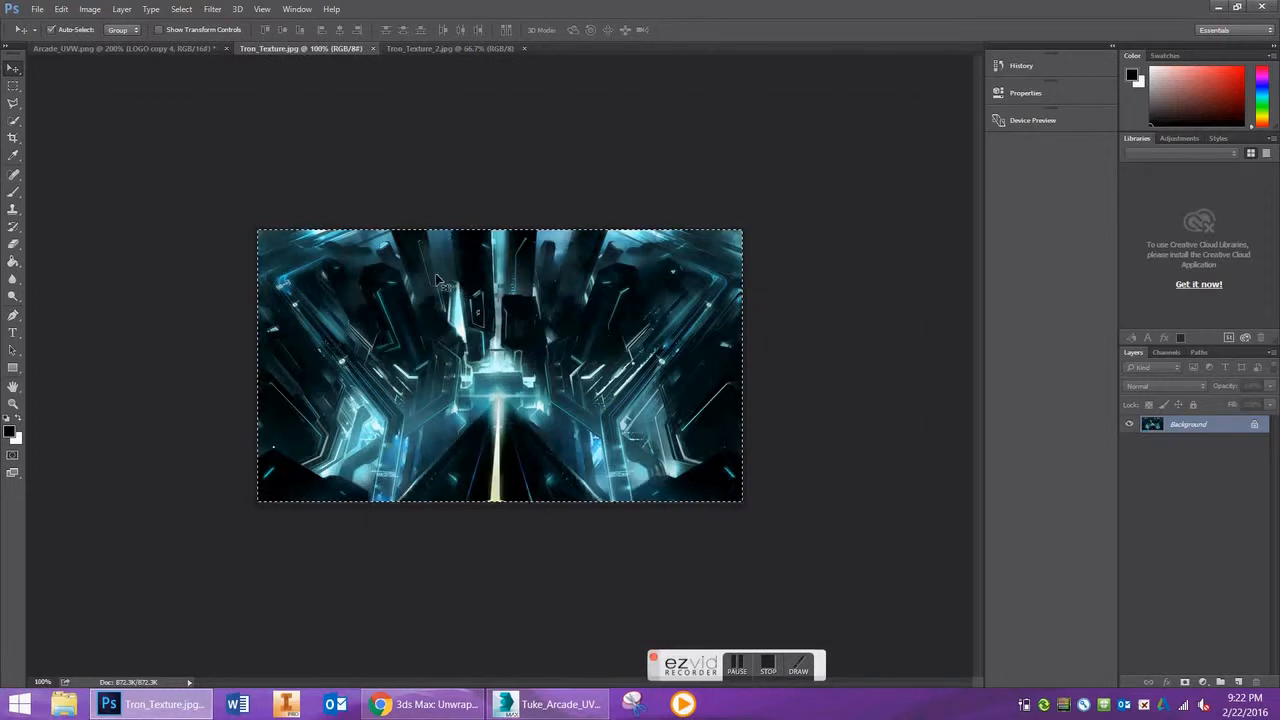
{"action": "left_click_drag", "start_coordinate": [306, 48], "coordinate": [680, 257]}
{"action": "left_click_drag", "start_coordinate": [784, 341], "coordinate": [407, 273]}
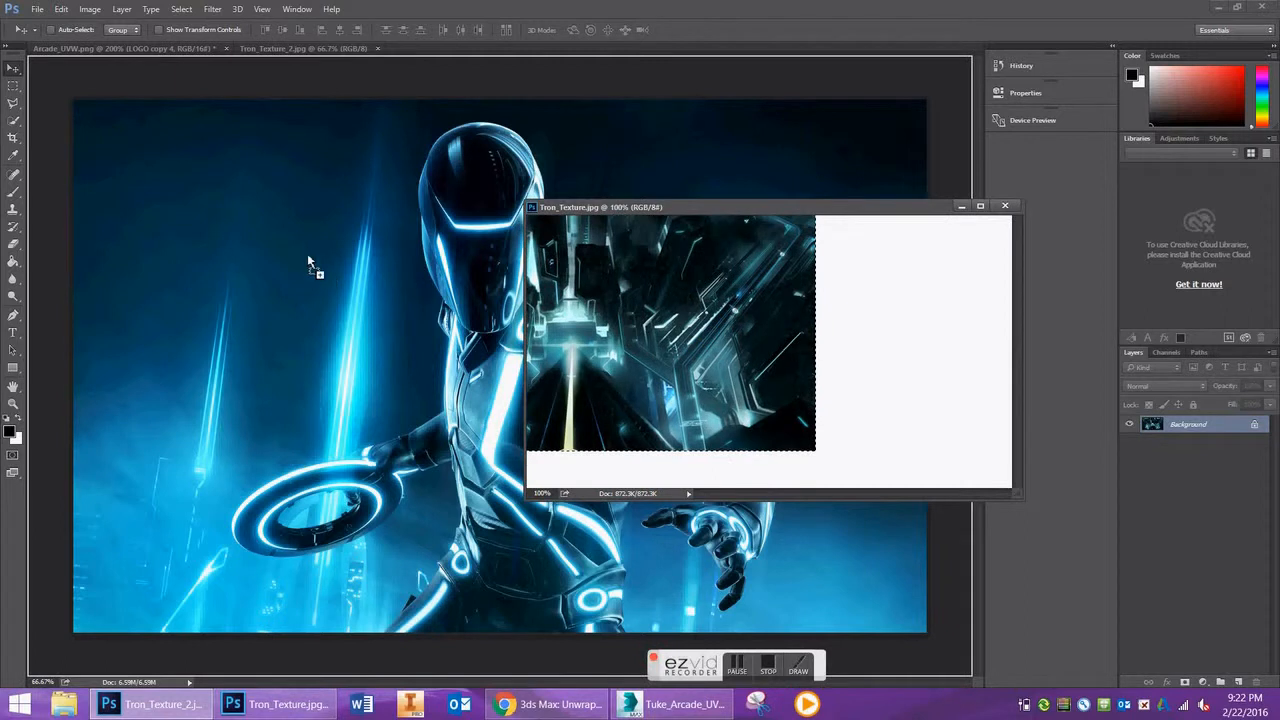
{"action": "left_click_drag", "start_coordinate": [307, 262], "coordinate": [307, 262]}
{"action": "left_click", "coordinate": [148, 48]}
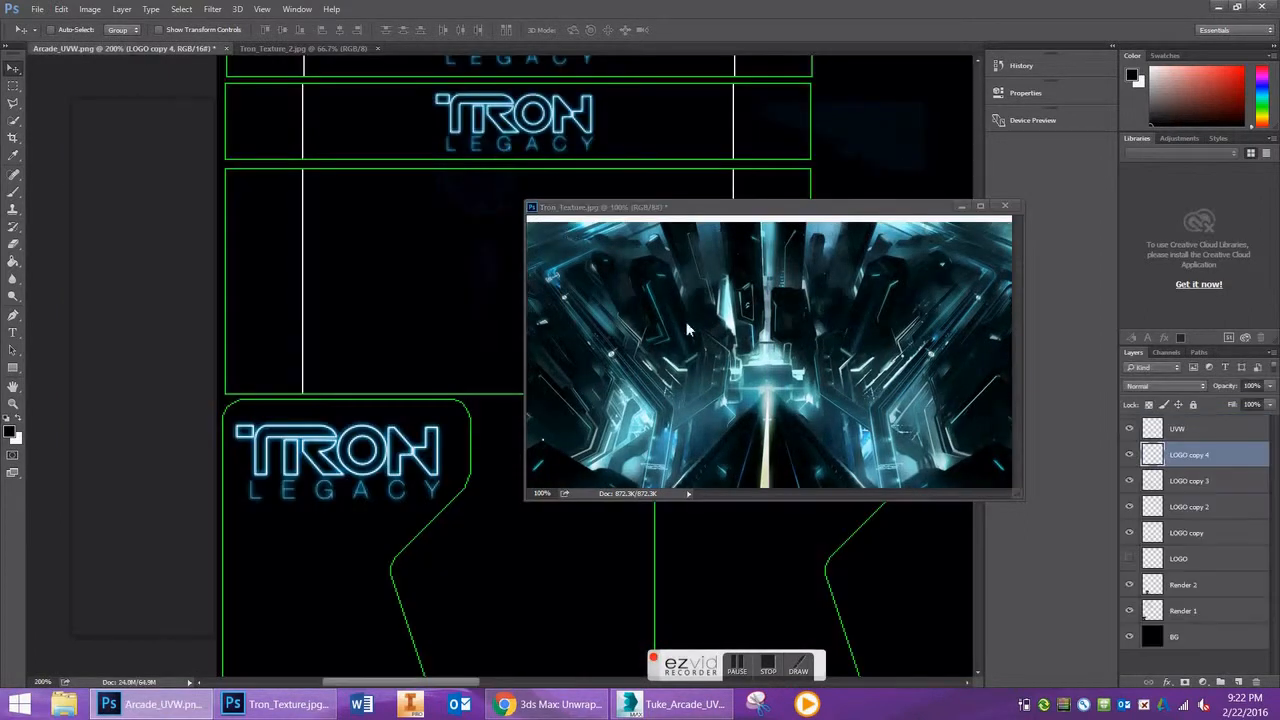
{"action": "left_click_drag", "start_coordinate": [570, 299], "coordinate": [615, 292]}
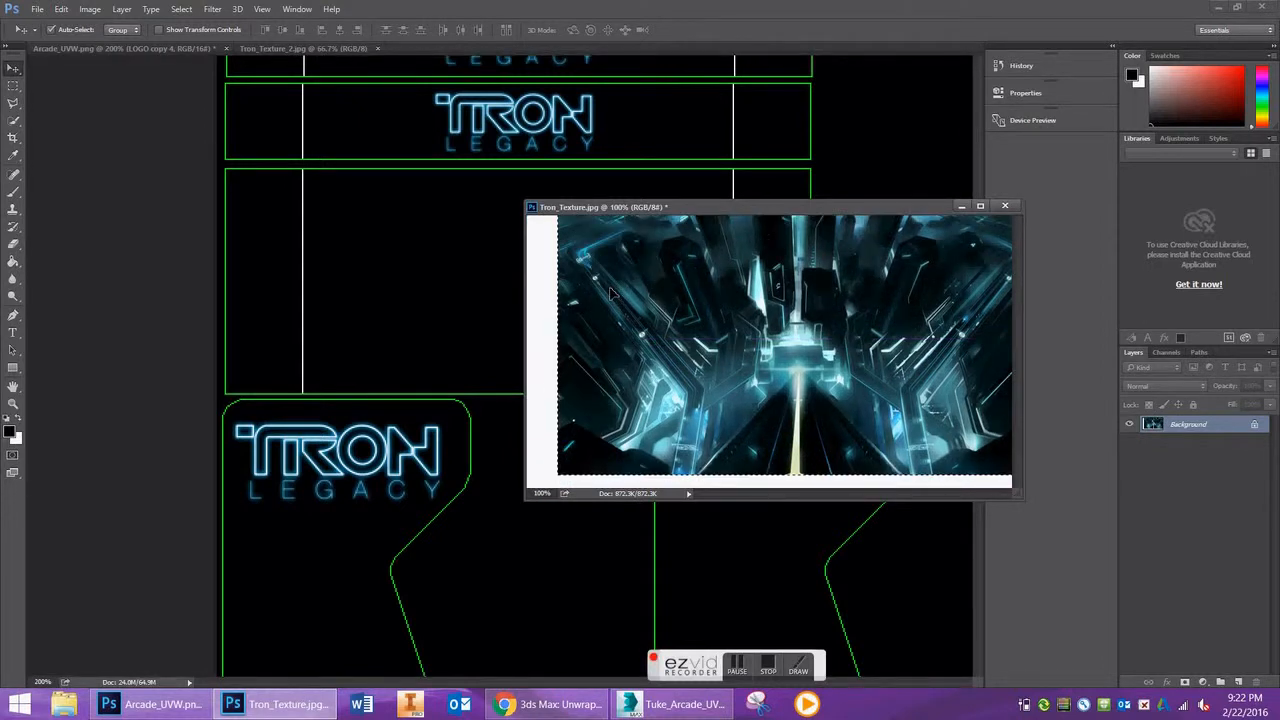
{"action": "left_click", "coordinate": [60, 9]}
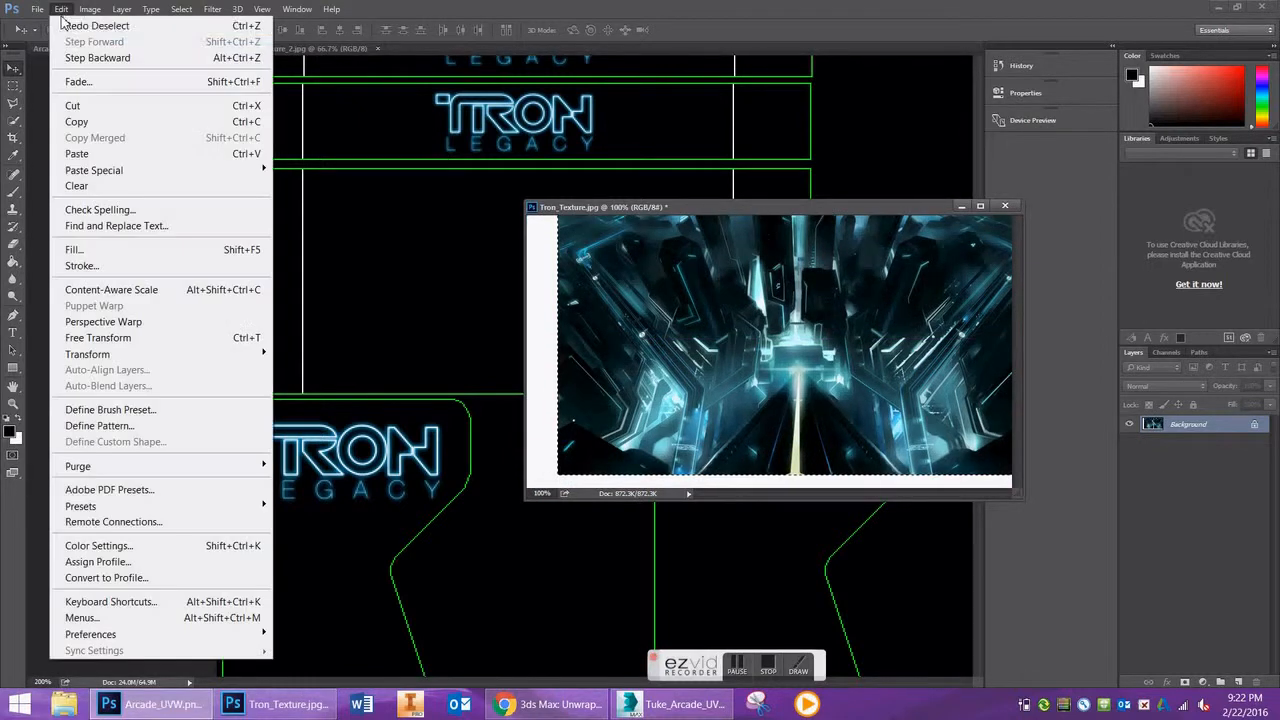
{"action": "left_click", "coordinate": [117, 58]}
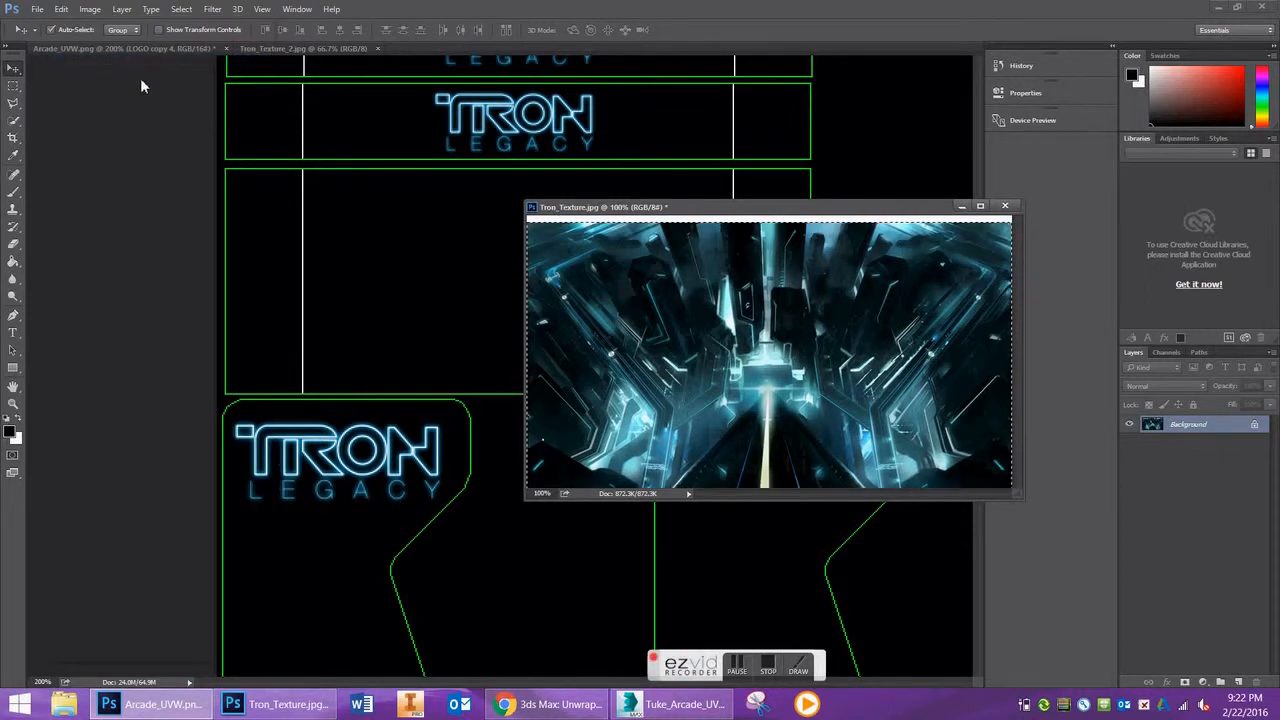
{"action": "key", "text": "ctrl+alt+z"}
{"action": "key", "text": "ctrl+alt+z"}
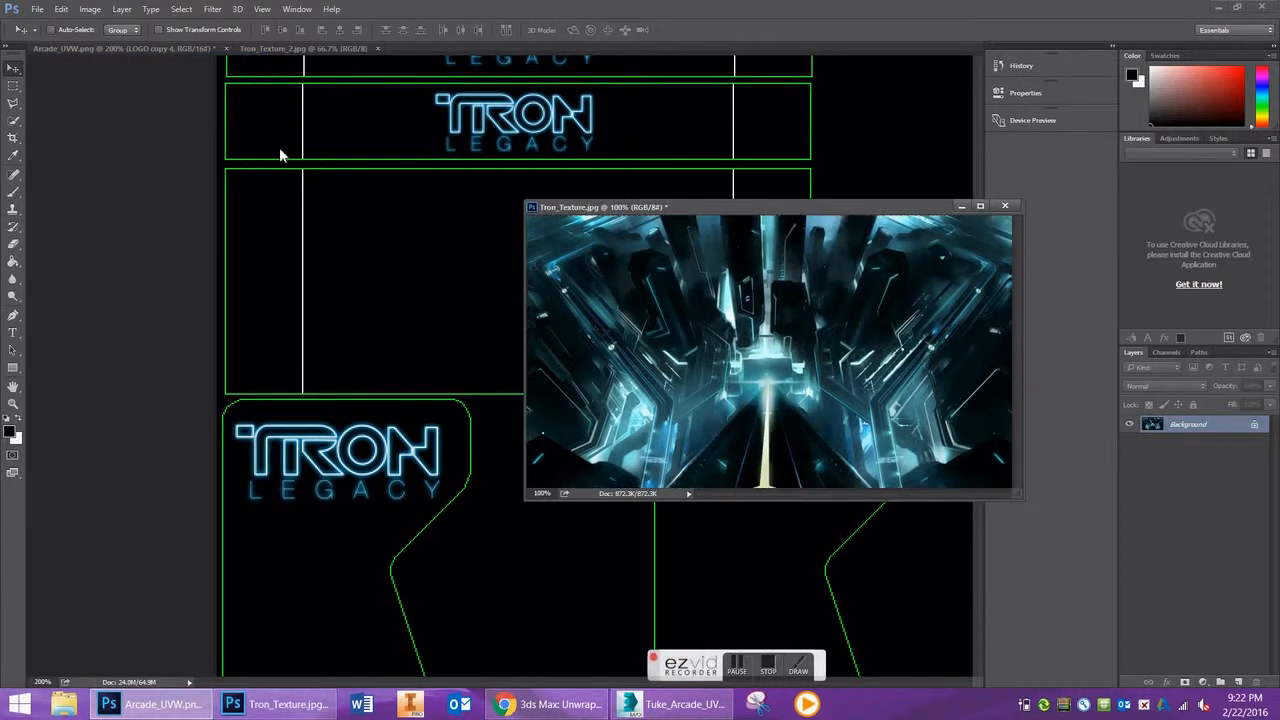
Step: Copy the Tron_Texture.jpg image into Arcade_UVW.png, accepting the different bit depth, and minimize the source image's window
{"action": "left_click_drag", "start_coordinate": [750, 456], "coordinate": [413, 276]}
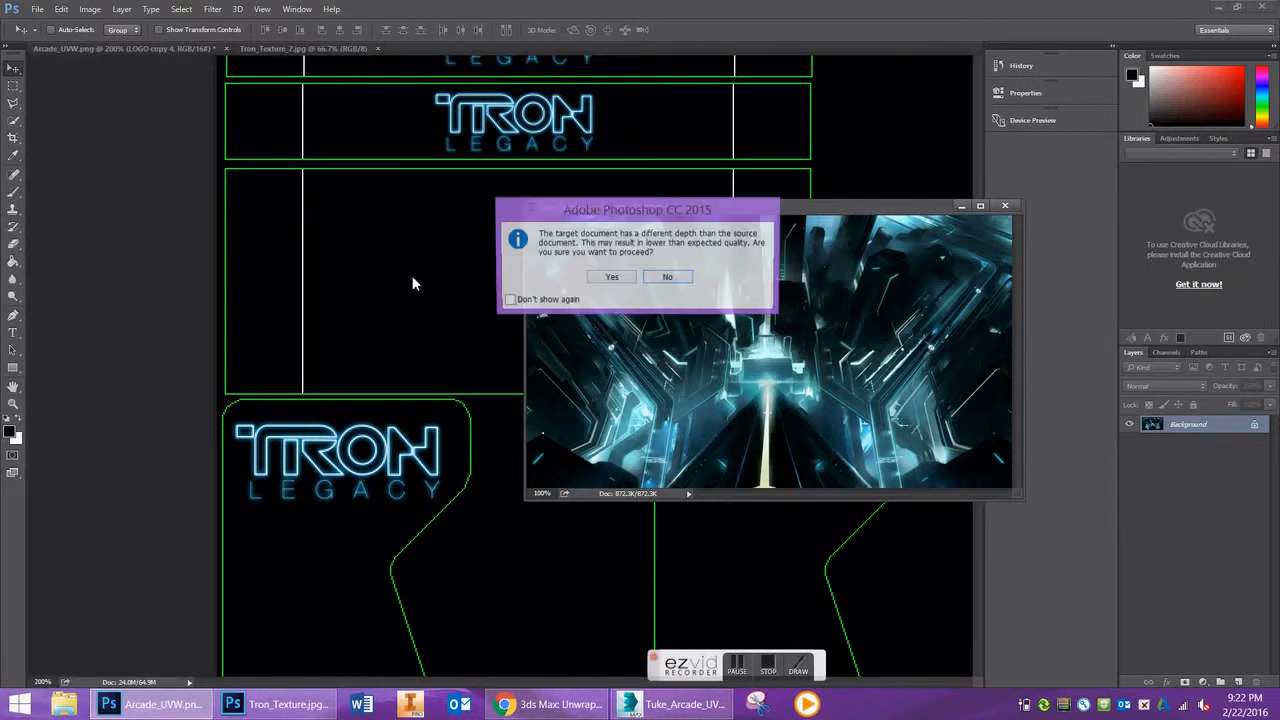
{"action": "left_click", "coordinate": [610, 278]}
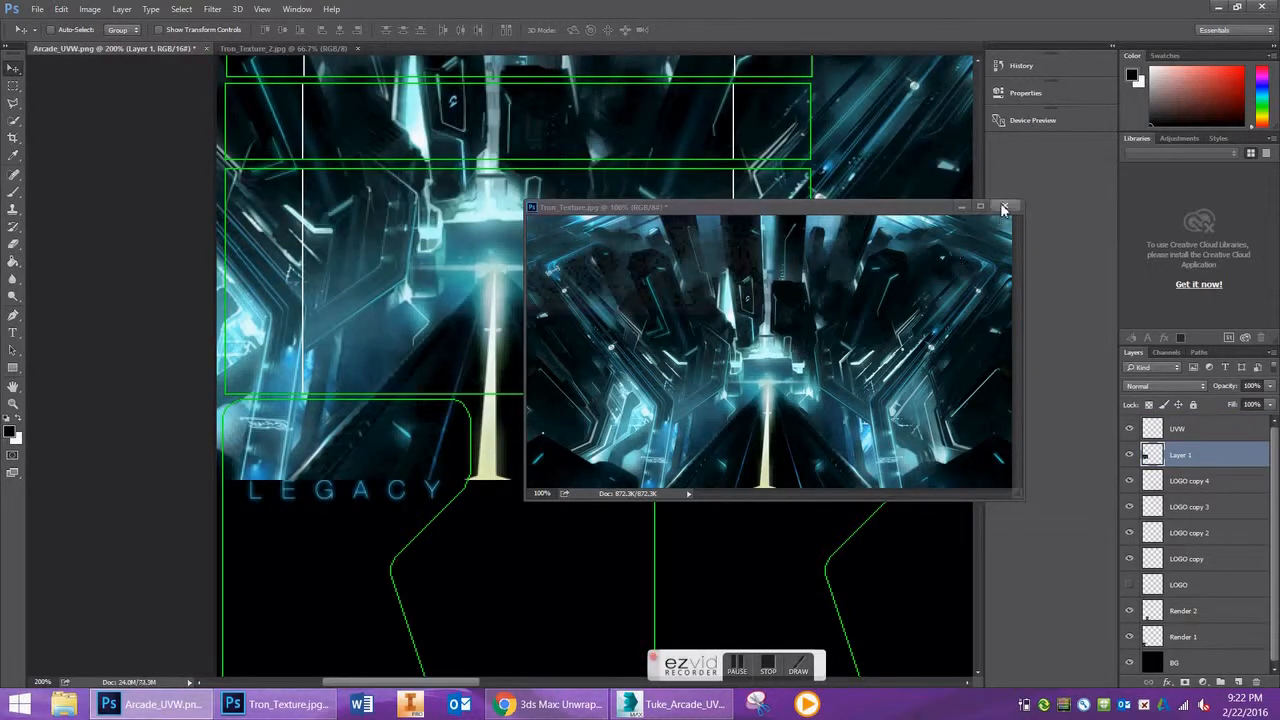
{"action": "left_click", "coordinate": [1005, 205]}
{"action": "left_click", "coordinate": [567, 266]}
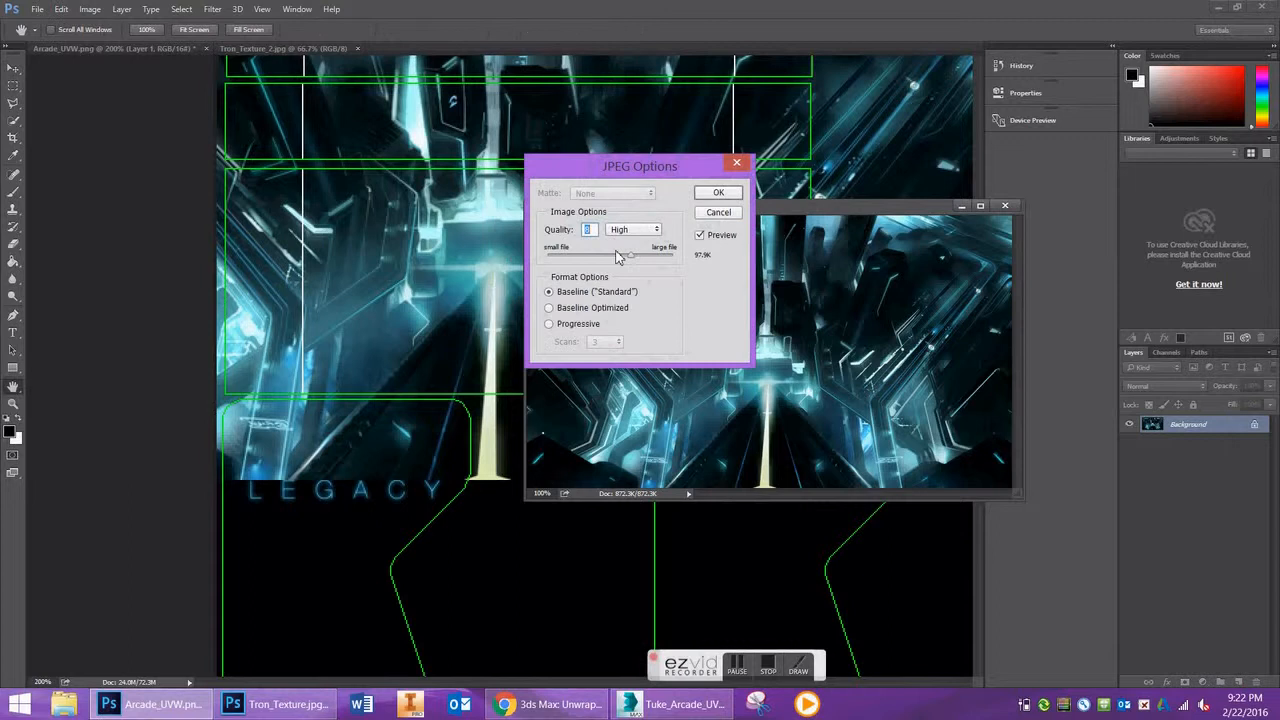
{"action": "left_click", "coordinate": [717, 212]}
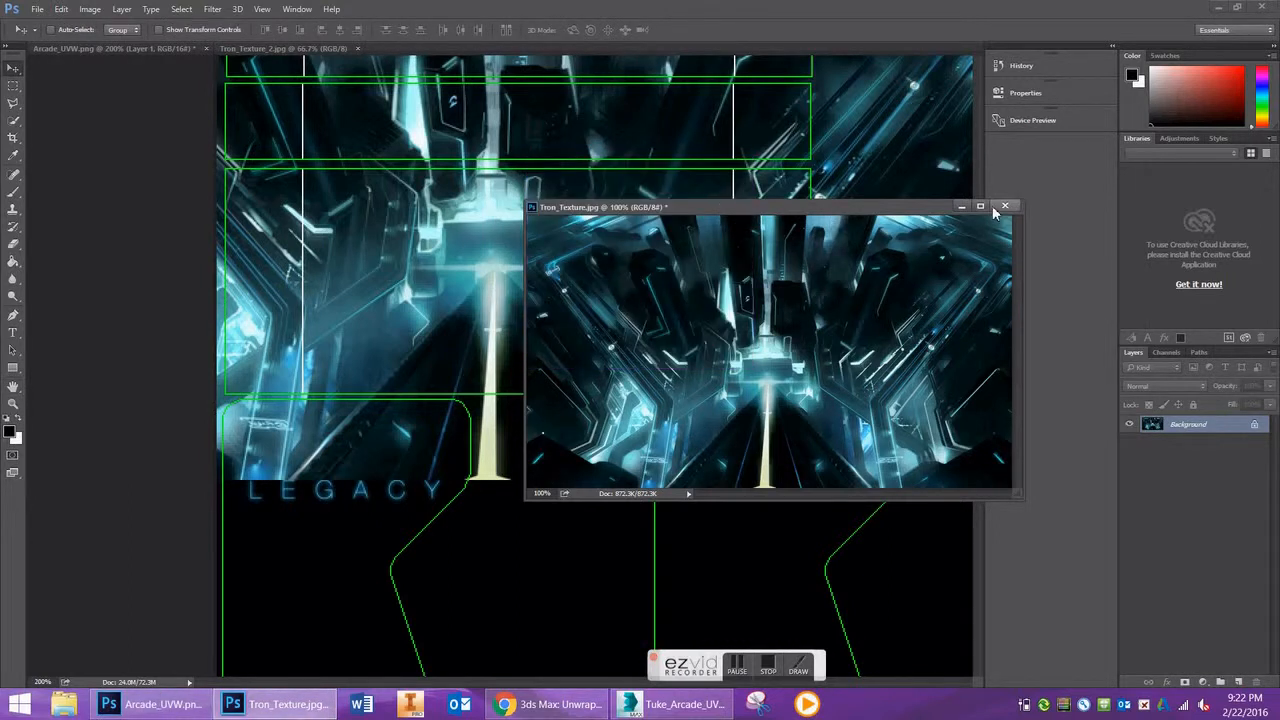
{"action": "left_click", "coordinate": [960, 206]}
Step: Scale the pasted city image to about 63% with Free Transform and position it over the third wide strip so it covers the whole outline
{"action": "key", "text": "ctrl+t"}
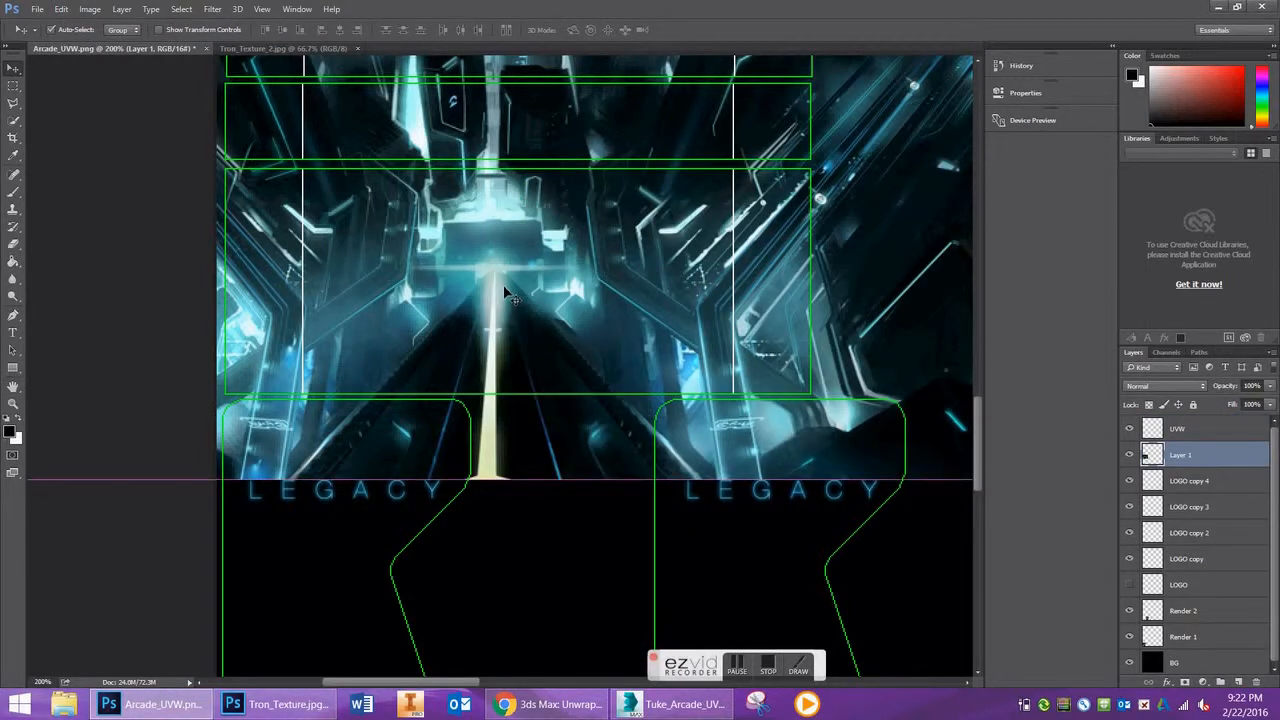
{"action": "scroll", "coordinate": [412, 344], "scroll_direction": "down", "scroll_amount": 2}
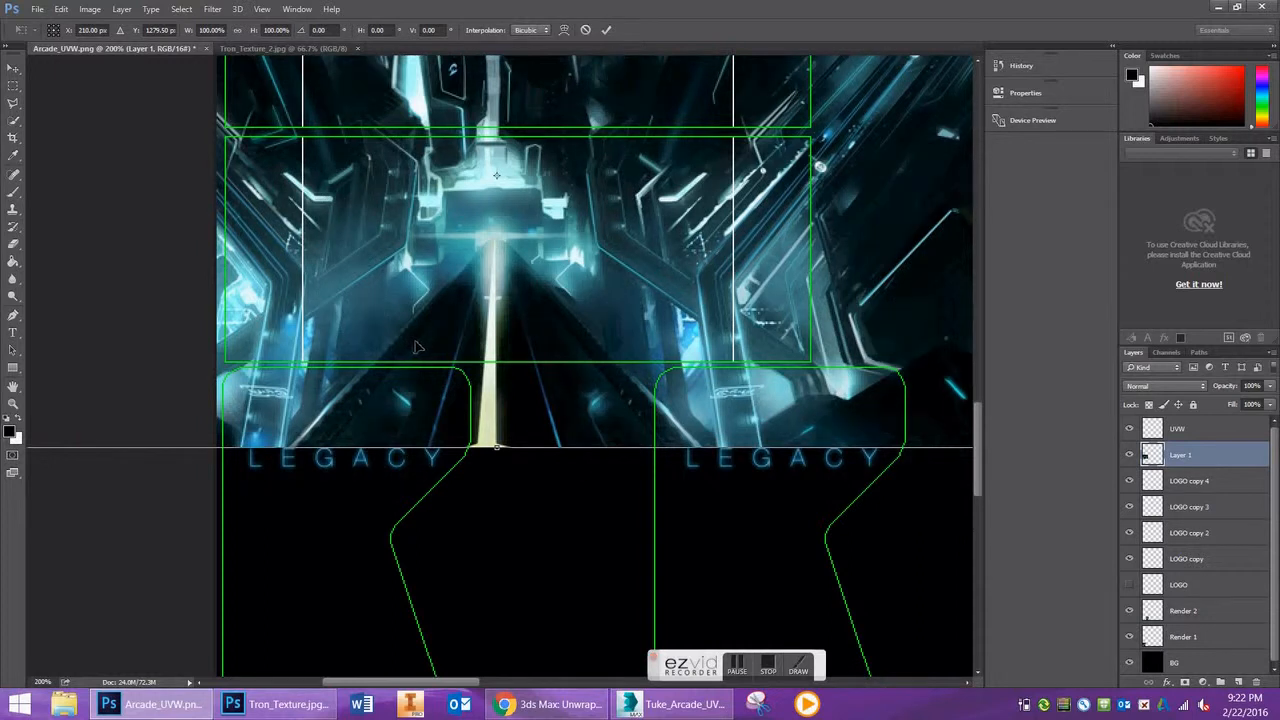
{"action": "key", "text": "ctrl+minus"}
{"action": "key", "text": "ctrl+minus"}
{"action": "left_click_drag", "start_coordinate": [611, 379], "coordinate": [570, 384]}
{"action": "key", "text": "ctrl+plus"}
{"action": "key", "text": "ctrl+plus"}
{"action": "key", "text": "ctrl+plus"}
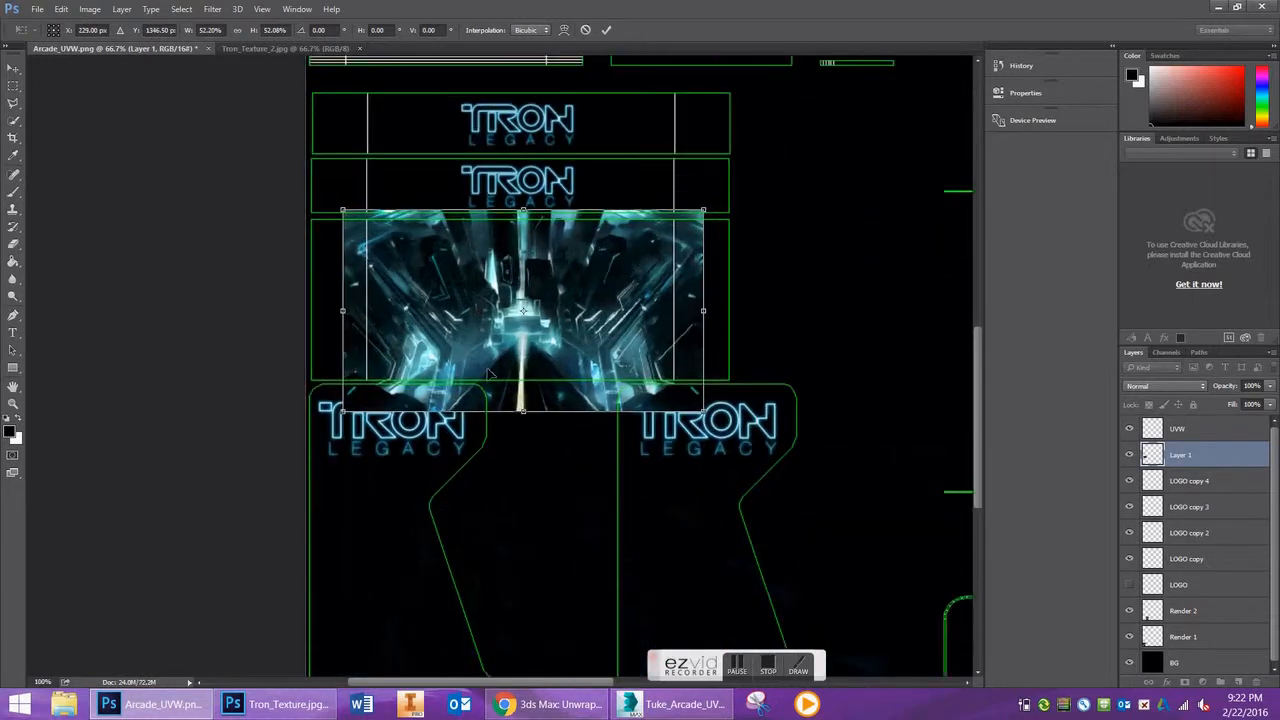
{"action": "key", "text": "ctrl+minus"}
{"action": "left_click_drag", "start_coordinate": [480, 297], "coordinate": [464, 324]}
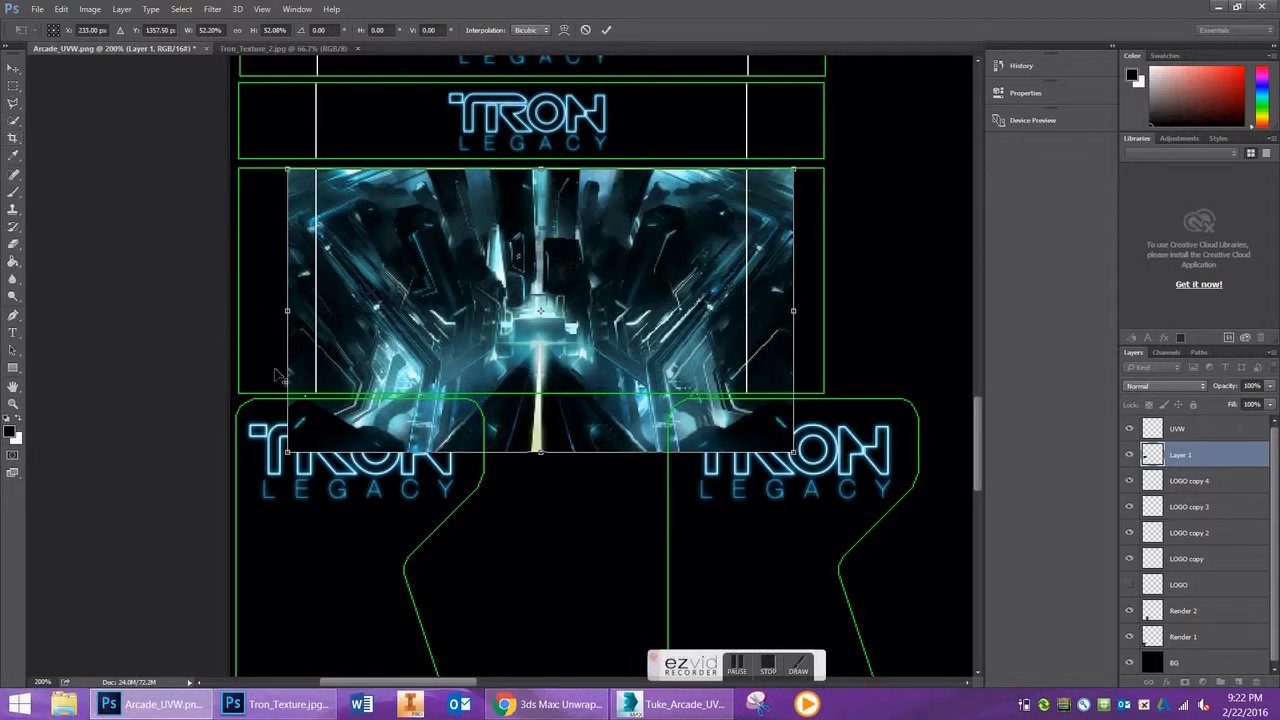
{"action": "left_click_drag", "start_coordinate": [287, 452], "coordinate": [234, 478]}
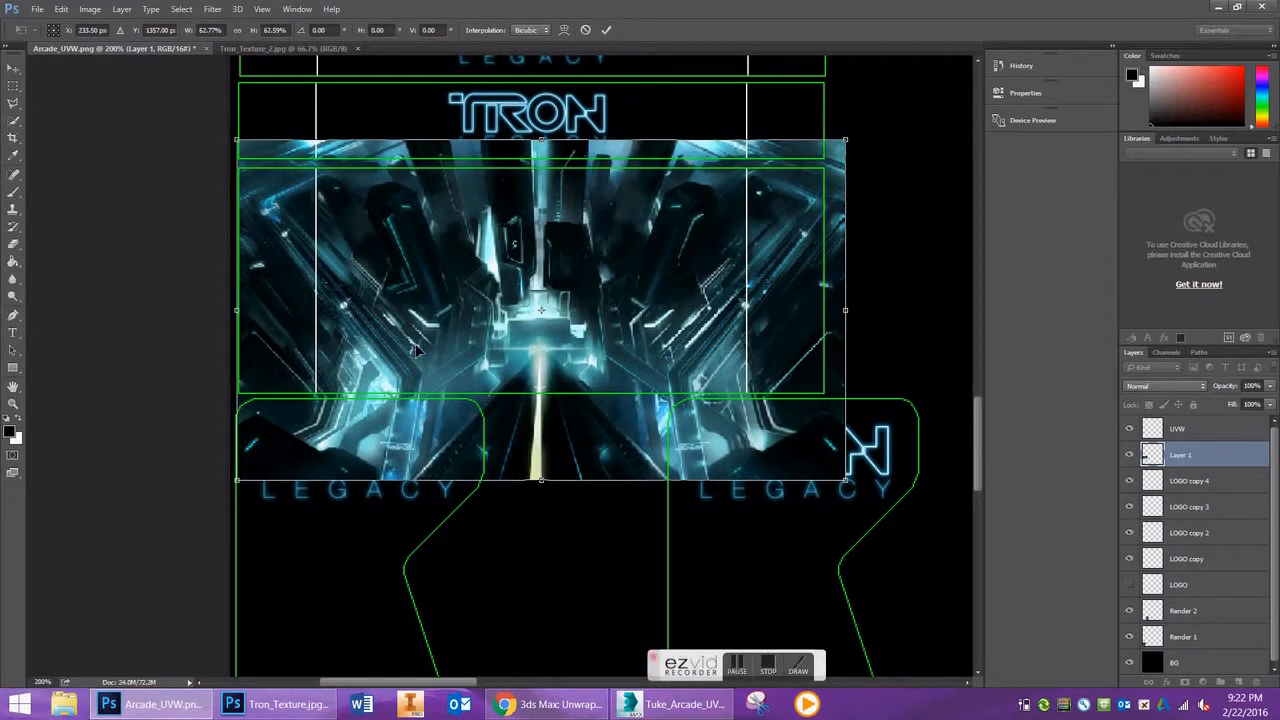
{"action": "left_click_drag", "start_coordinate": [444, 330], "coordinate": [440, 330]}
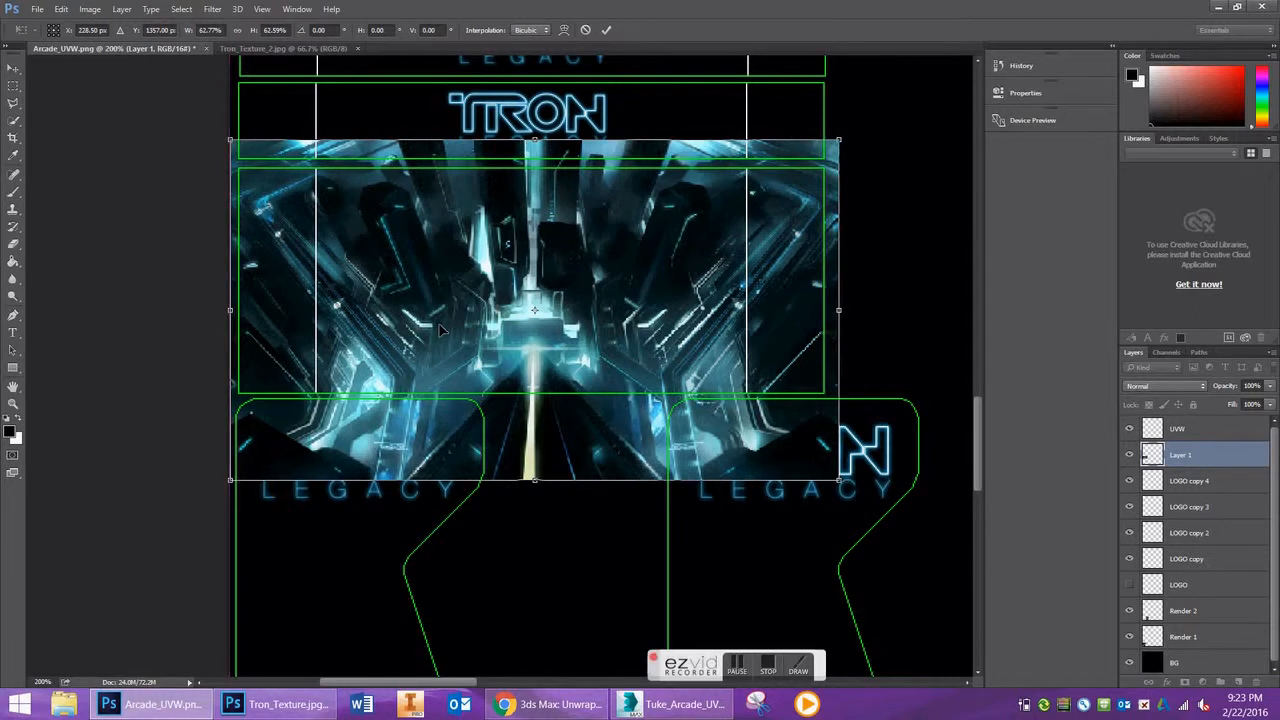
{"action": "key", "text": "Return"}
Step: Delete the parts of the city image that extend beyond the third strip's outline on all four sides, using rectangular selections
{"action": "left_click", "coordinate": [12, 86]}
{"action": "left_click_drag", "start_coordinate": [862, 522], "coordinate": [218, 395]}
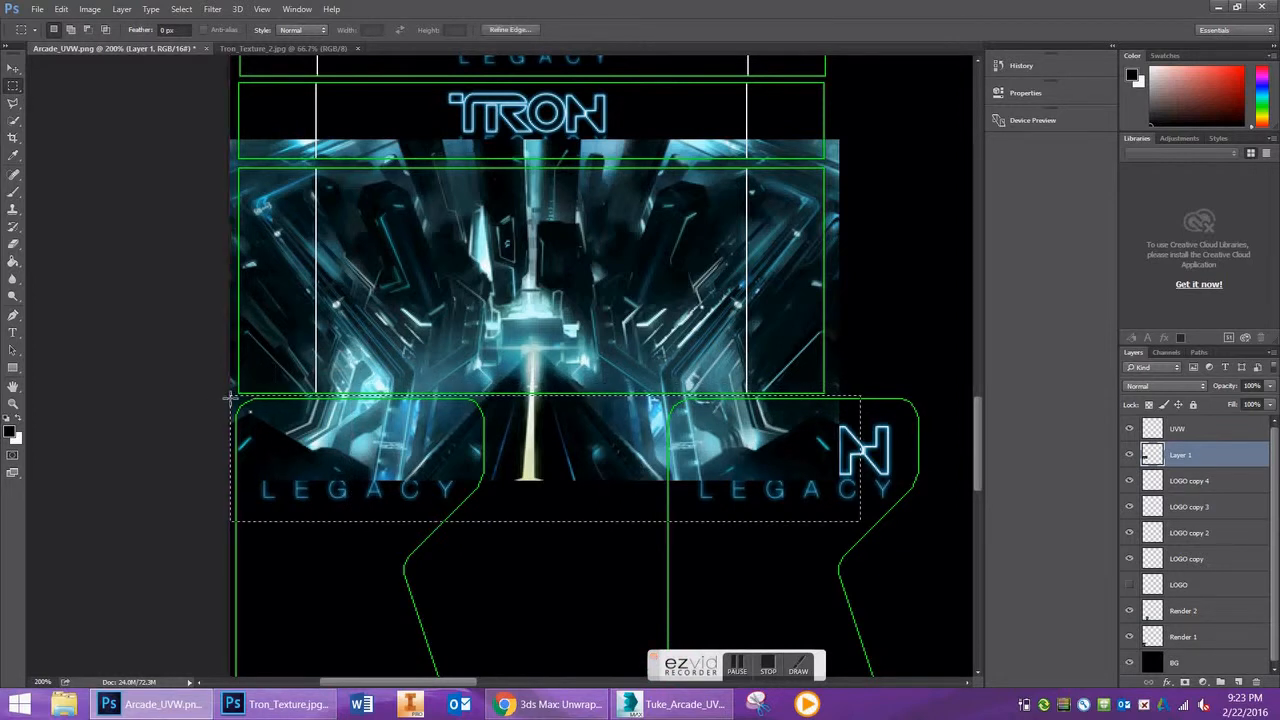
{"action": "key", "text": "Delete"}
{"action": "left_click_drag", "start_coordinate": [879, 115], "coordinate": [825, 400]}
{"action": "key", "text": "Delete"}
{"action": "left_click_drag", "start_coordinate": [873, 99], "coordinate": [239, 407]}
{"action": "key", "text": "Delete"}
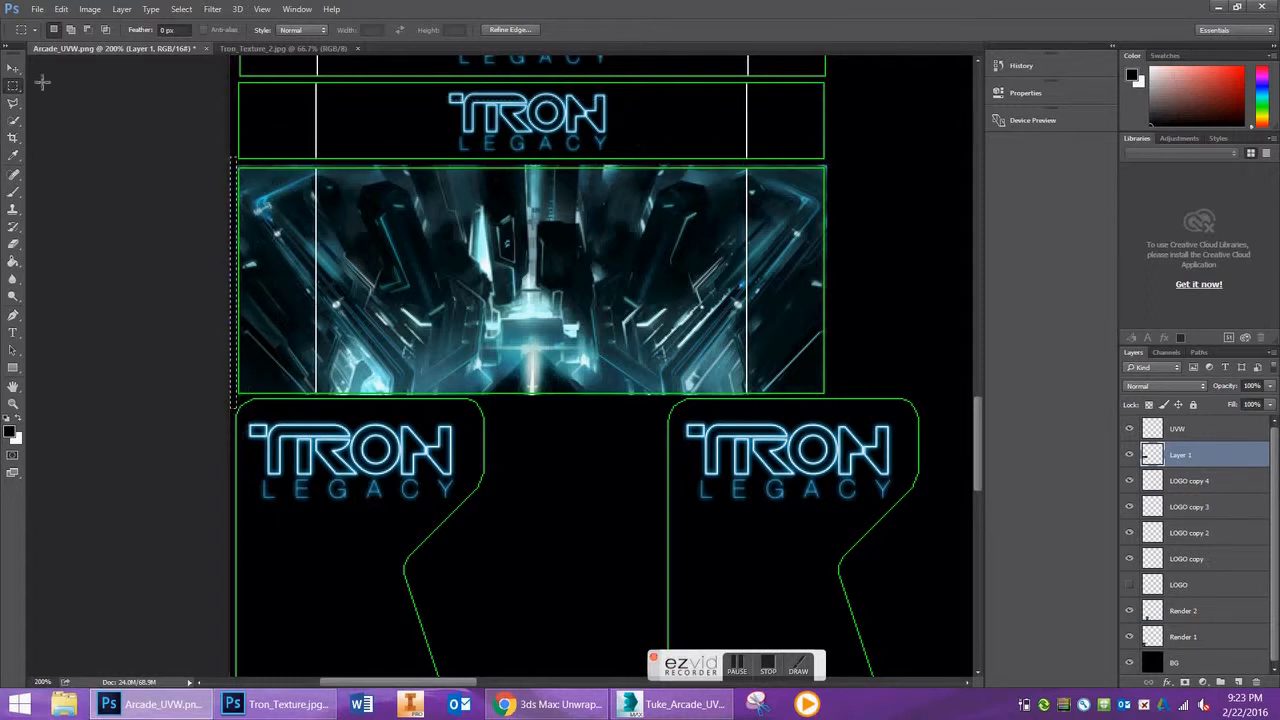
Step: Select the LOGO copy 2 layer and toggle its visibility to identify which logo it holds
{"action": "left_click", "coordinate": [13, 67]}
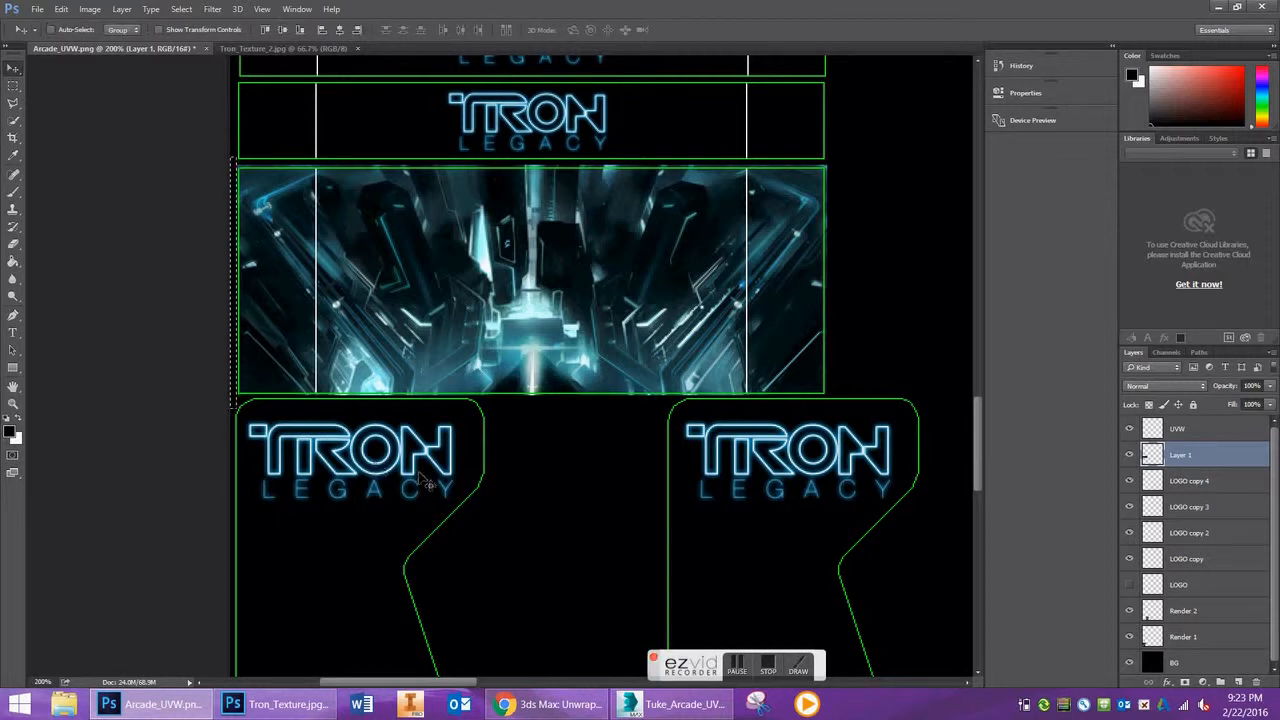
{"action": "left_click", "coordinate": [1183, 540]}
{"action": "left_click", "coordinate": [1131, 534]}
{"action": "left_click", "coordinate": [1131, 534]}
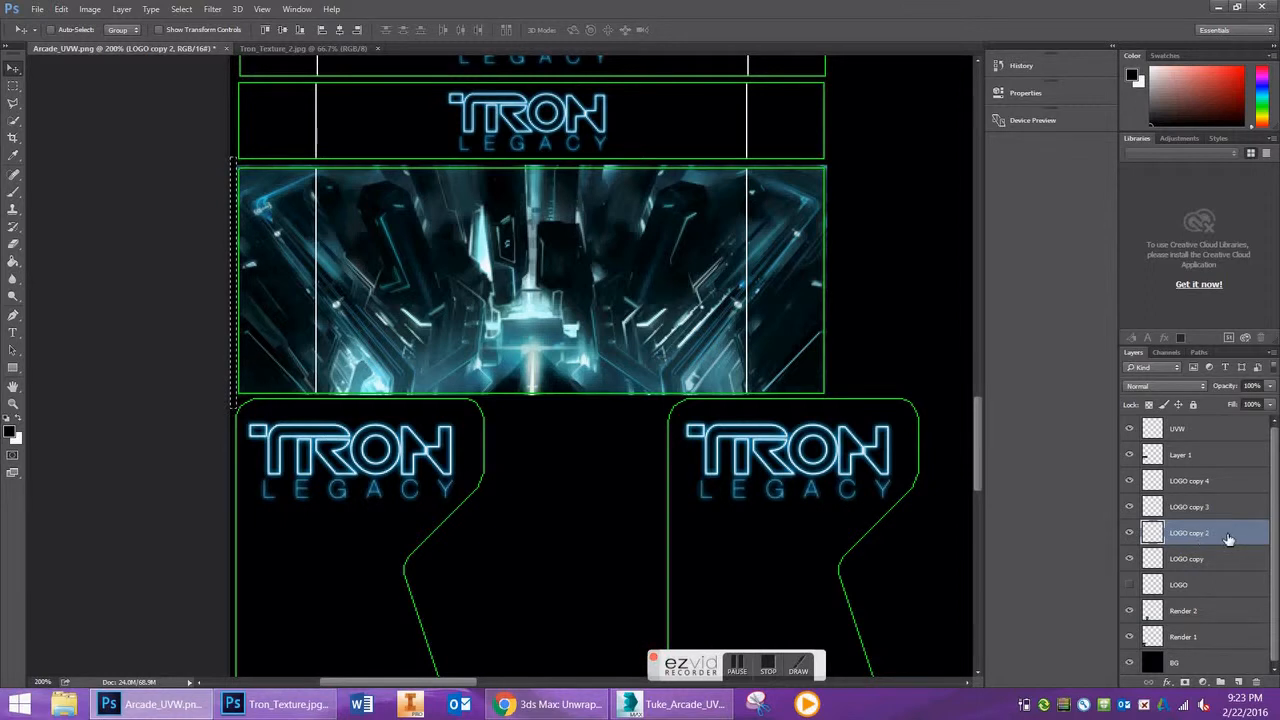
Step: Try to duplicate the LOGO copy 2 layer
{"action": "key", "text": "ctrl+j"}
{"action": "left_click", "coordinate": [621, 269]}
{"action": "key", "text": "ctrl+j"}
{"action": "left_click", "coordinate": [615, 269]}
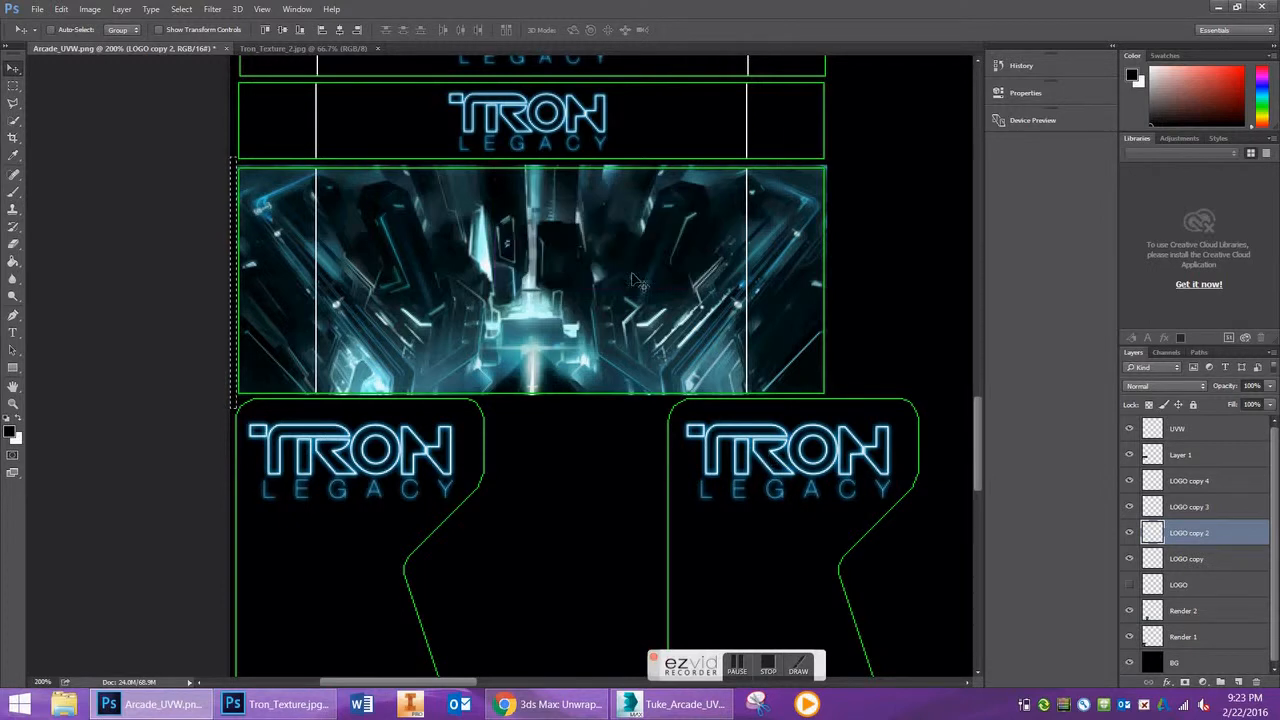
Step: Duplicate the LOGO copy 2 layer, place the copy over the third strip, and stack it above Layer 1
{"action": "left_click", "coordinate": [1130, 533]}
{"action": "left_click", "coordinate": [1130, 533]}
{"action": "key", "text": "ctrl+j"}
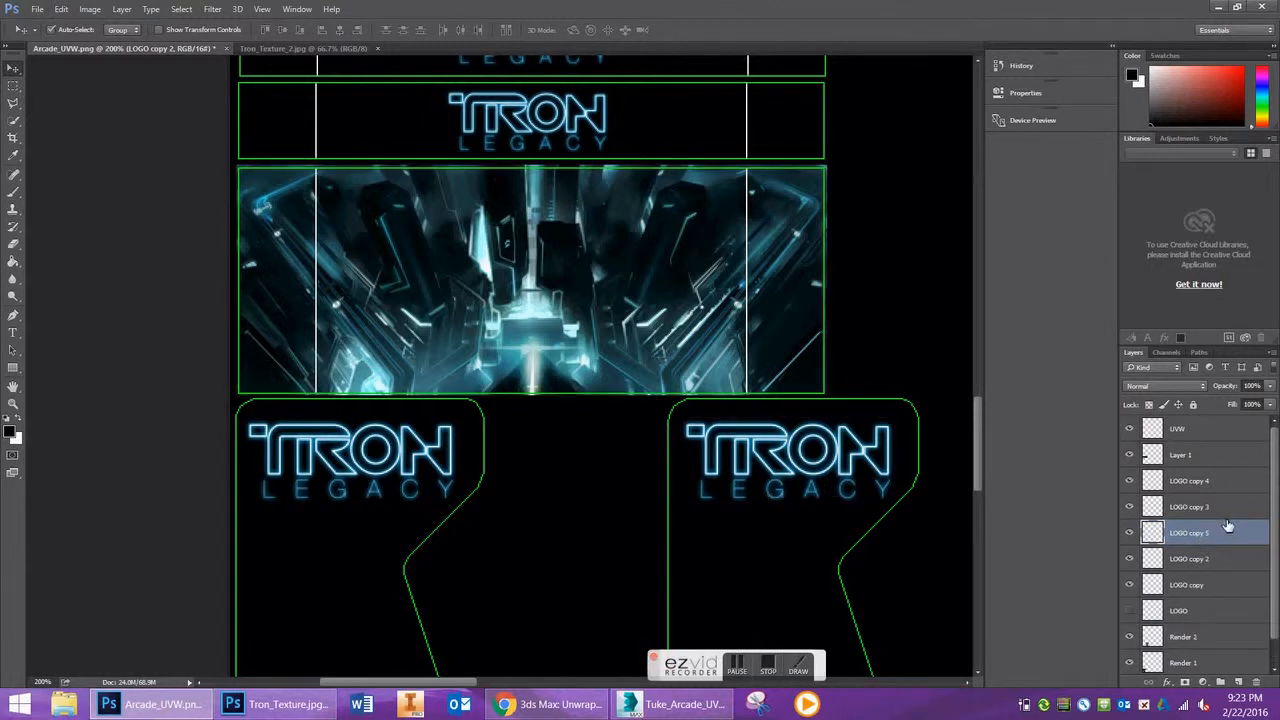
{"action": "left_click_drag", "start_coordinate": [521, 290], "coordinate": [502, 271]}
{"action": "left_click_drag", "start_coordinate": [1201, 537], "coordinate": [1185, 455]}
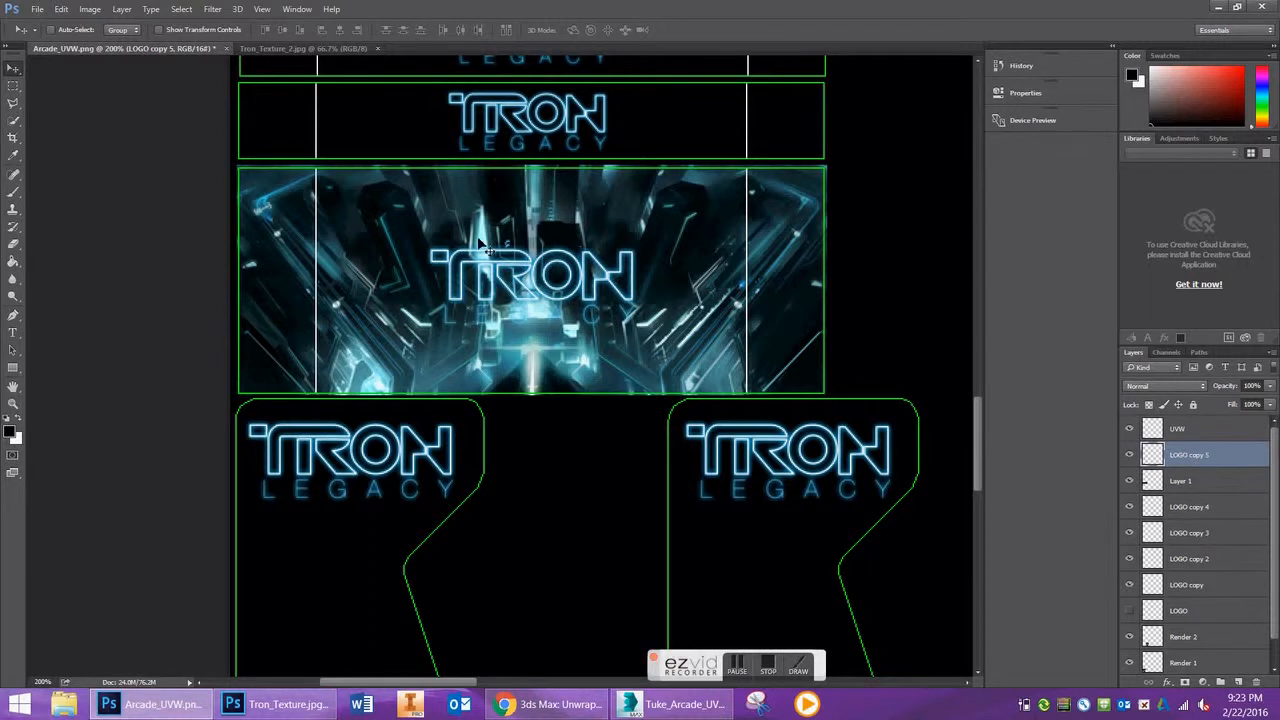
Step: Move the new logo to the upper middle of the third strip and enlarge it to about 120% with Free Transform
{"action": "left_click_drag", "start_coordinate": [510, 291], "coordinate": [524, 222]}
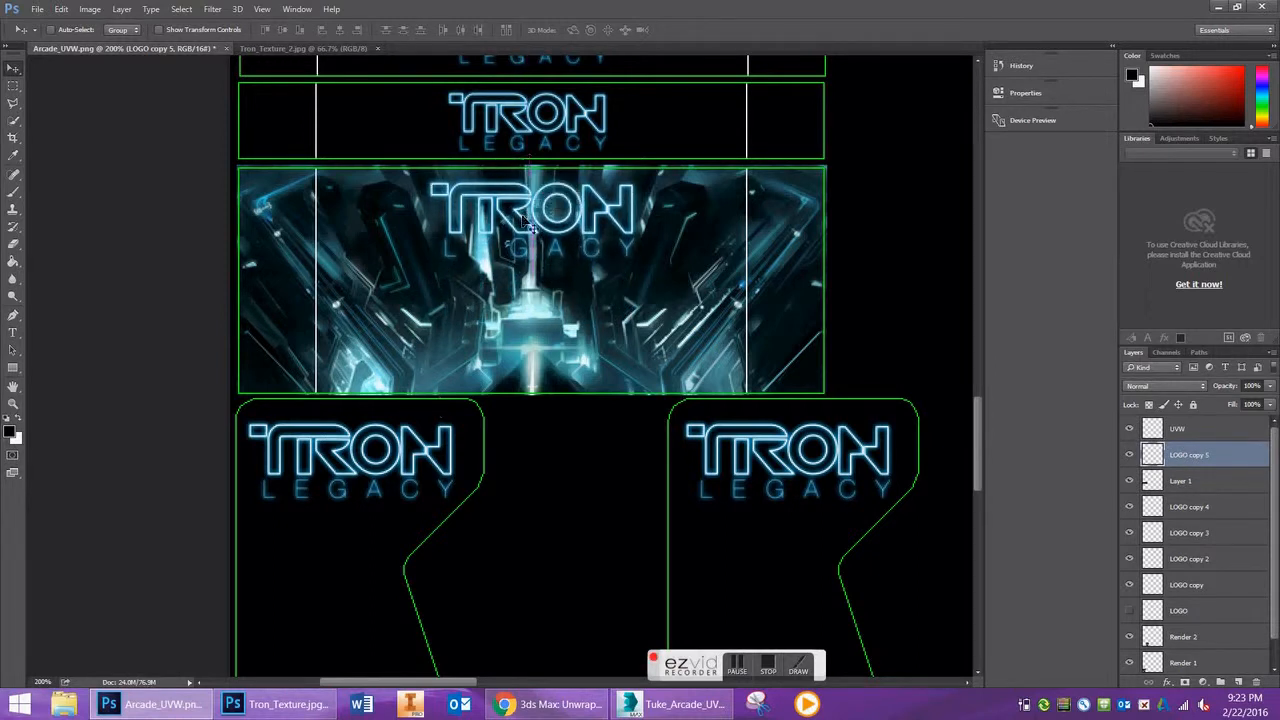
{"action": "key", "text": "super"}
{"action": "key", "text": "super"}
{"action": "key", "text": "ctrl+t"}
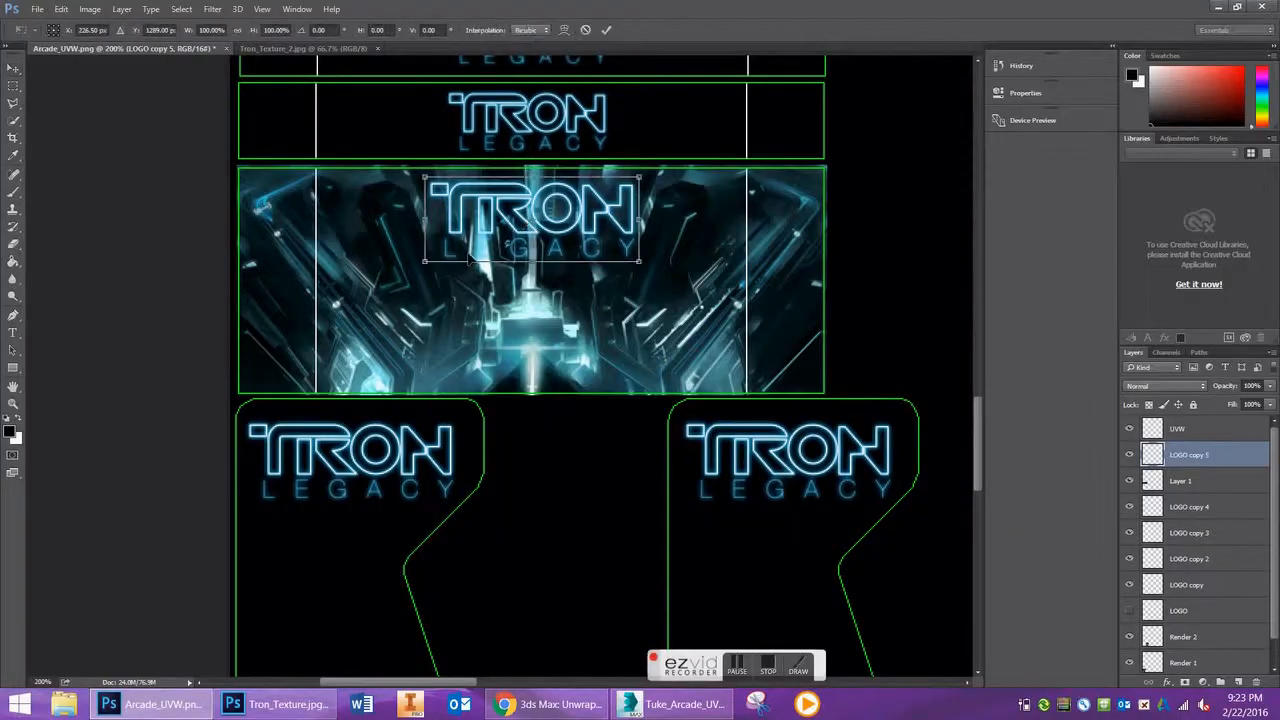
{"action": "left_click_drag", "start_coordinate": [424, 261], "coordinate": [403, 280]}
{"action": "left_click_drag", "start_coordinate": [480, 258], "coordinate": [518, 256]}
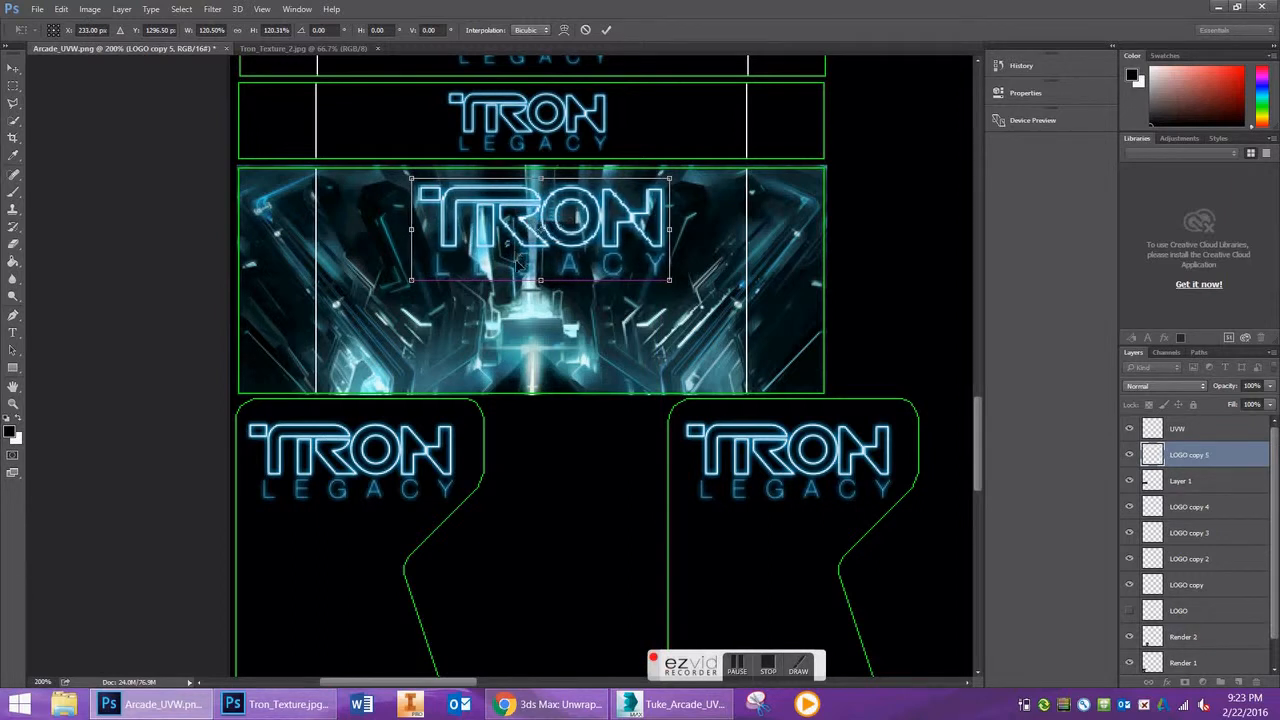
{"action": "key", "text": "Return"}
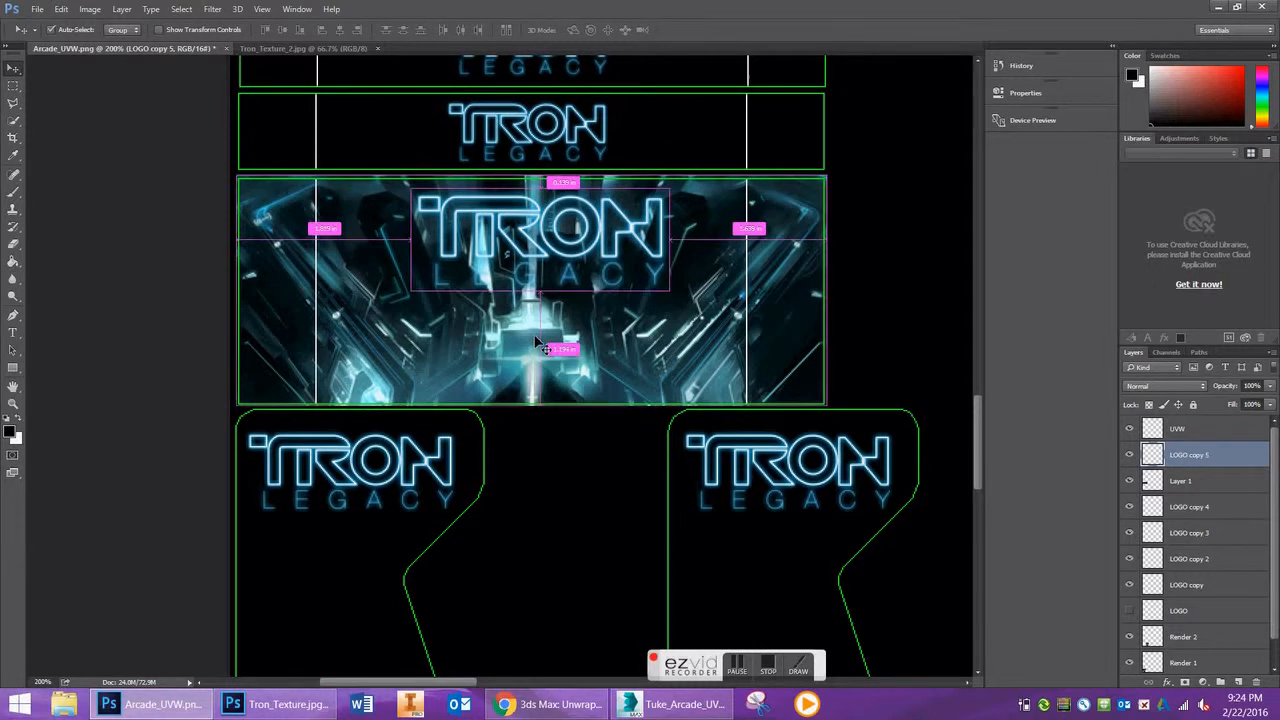
Step: Hide the UVW wireframe layer so only the Tron images and logos show on the black background
{"action": "key", "text": "ctrl+minus"}
{"action": "key", "text": "ctrl+minus"}
{"action": "key", "text": "ctrl+minus"}
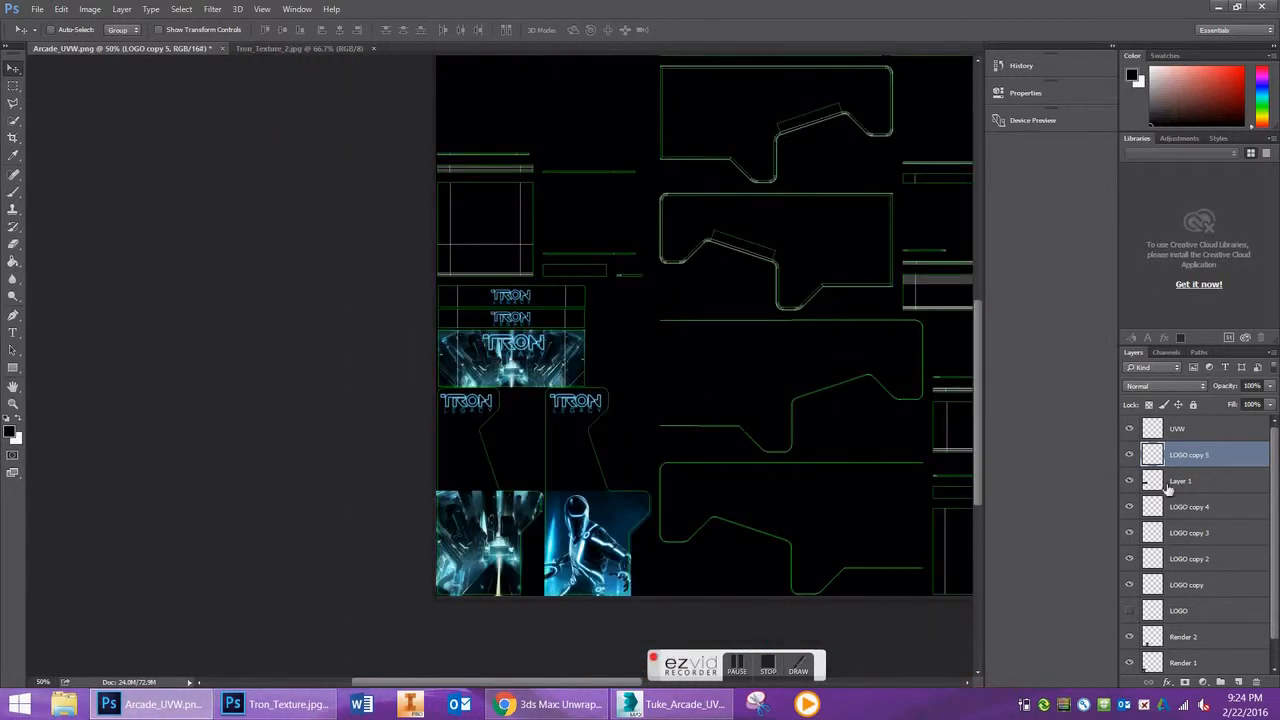
{"action": "left_click", "coordinate": [1130, 429]}
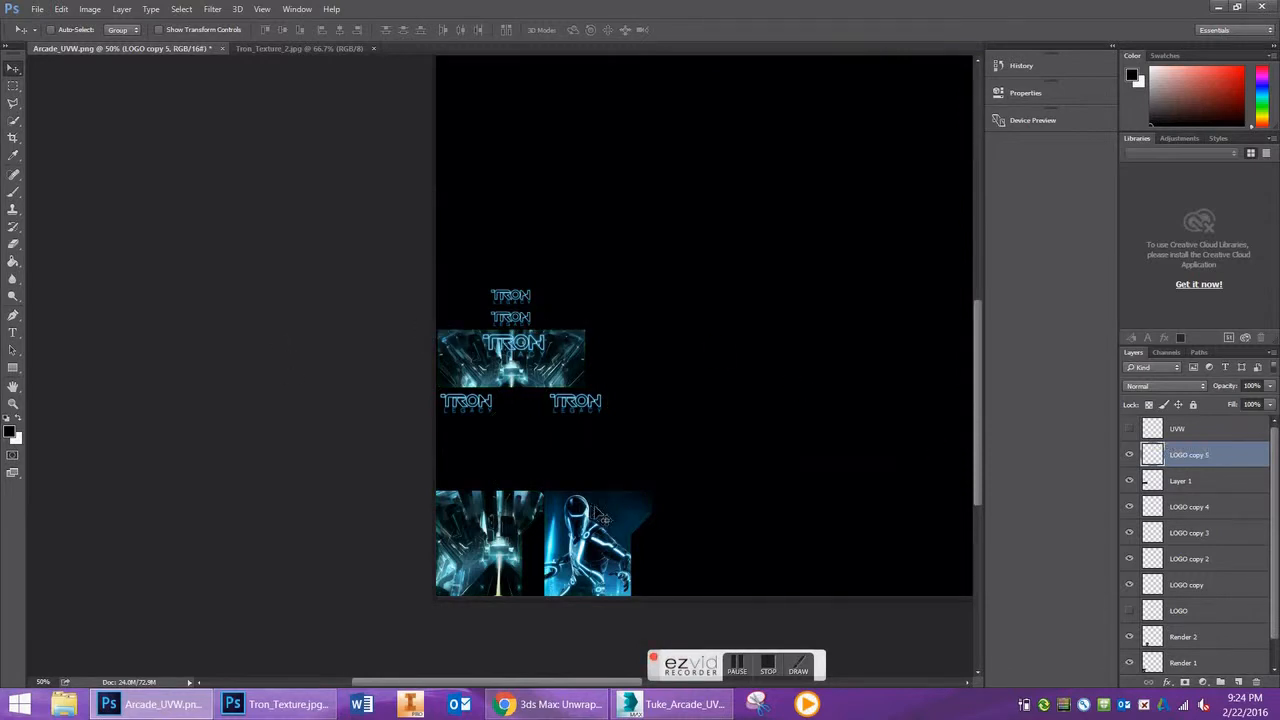
Step: Save the layered document in Photoshop PSD format as Arcade_UVW in the Arcade Machine UVWs folder
{"action": "left_click", "coordinate": [38, 10]}
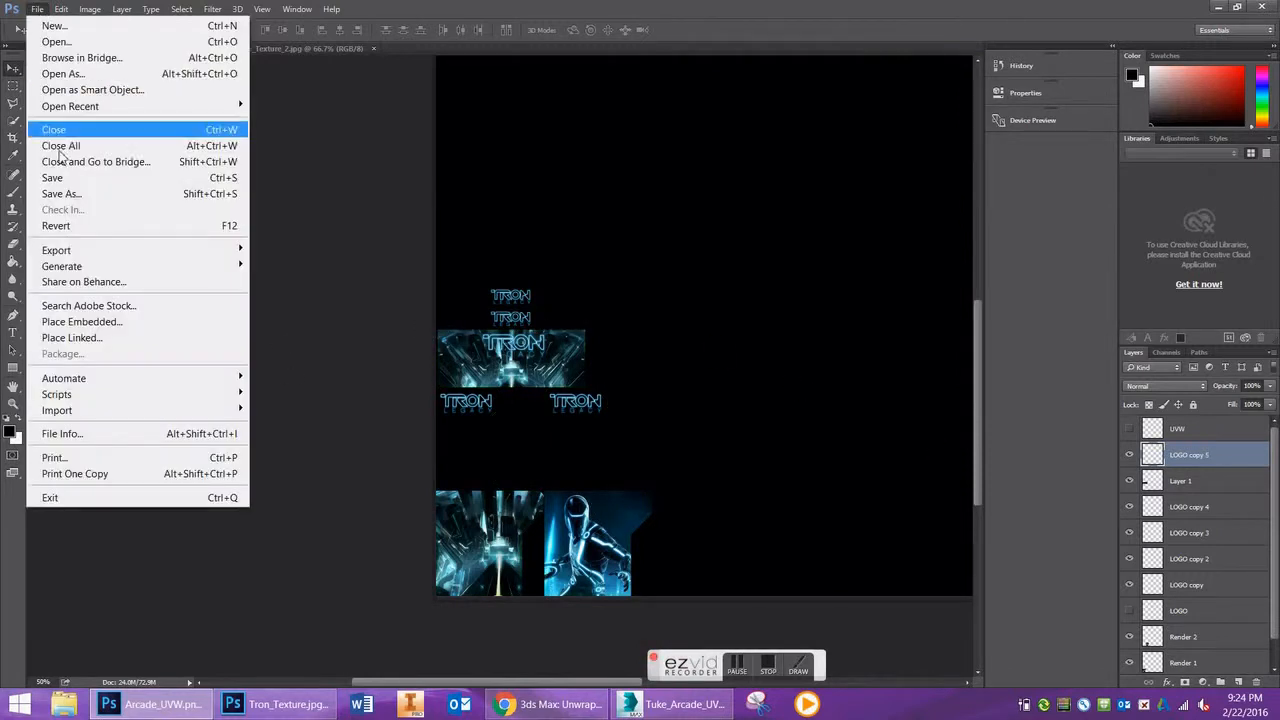
{"action": "left_click", "coordinate": [61, 193]}
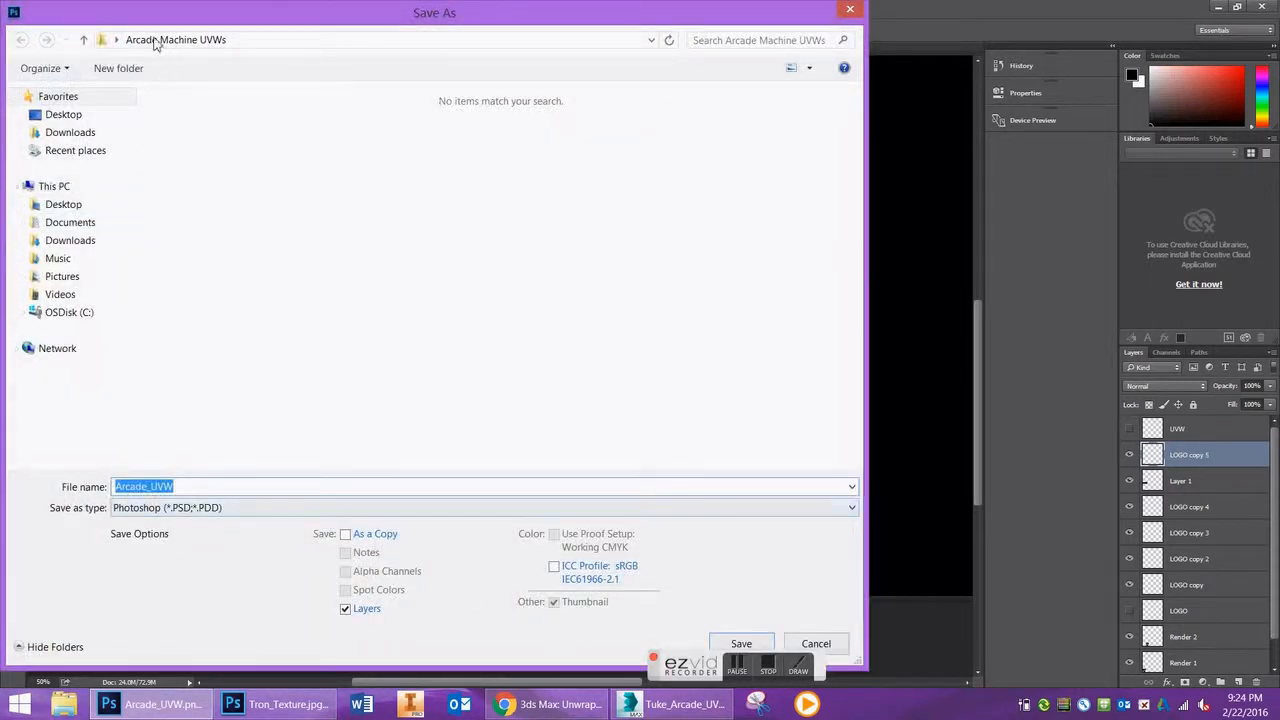
{"action": "left_click", "coordinate": [741, 643]}
{"action": "key", "text": "Return"}
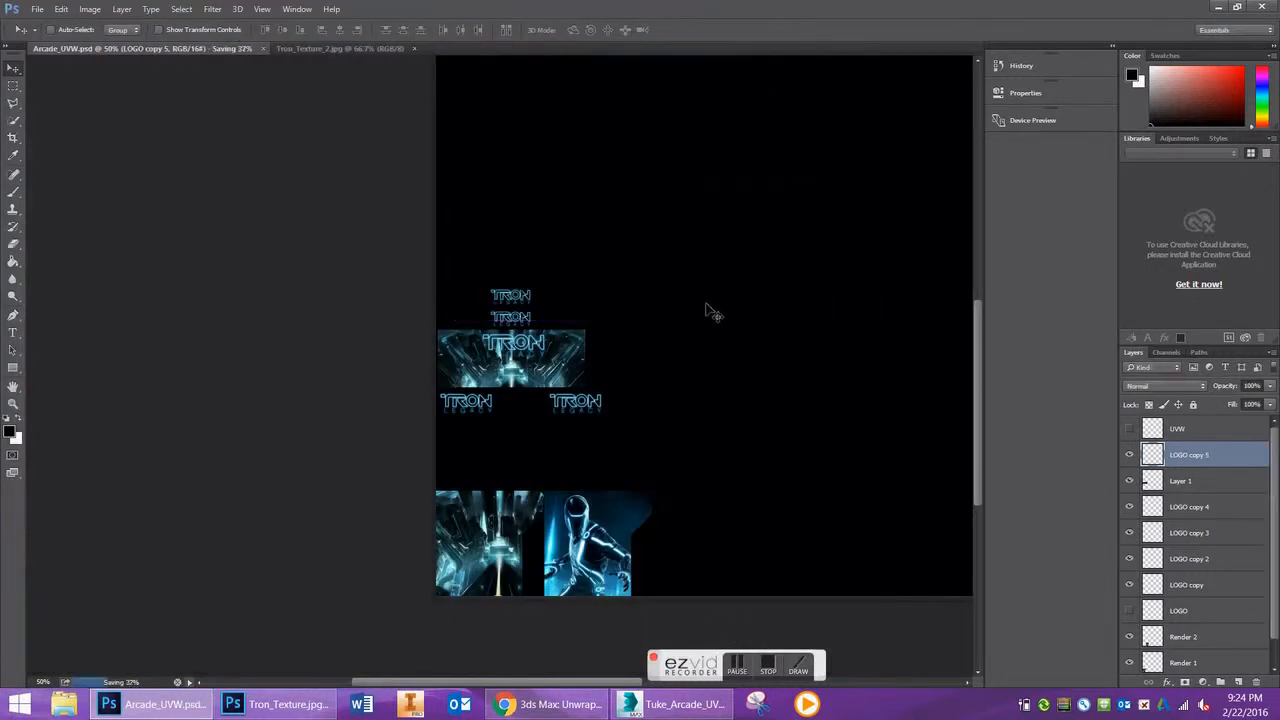
{"action": "left_click", "coordinate": [37, 9]}
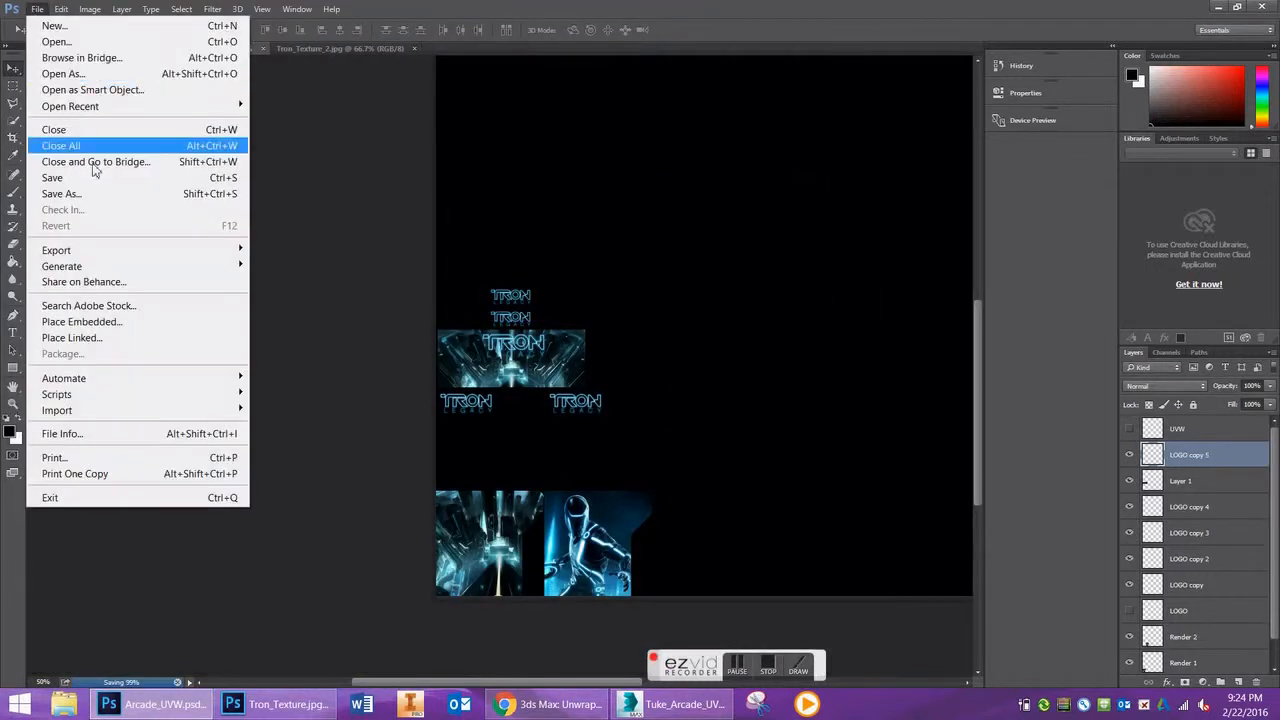
{"action": "left_click", "coordinate": [100, 195]}
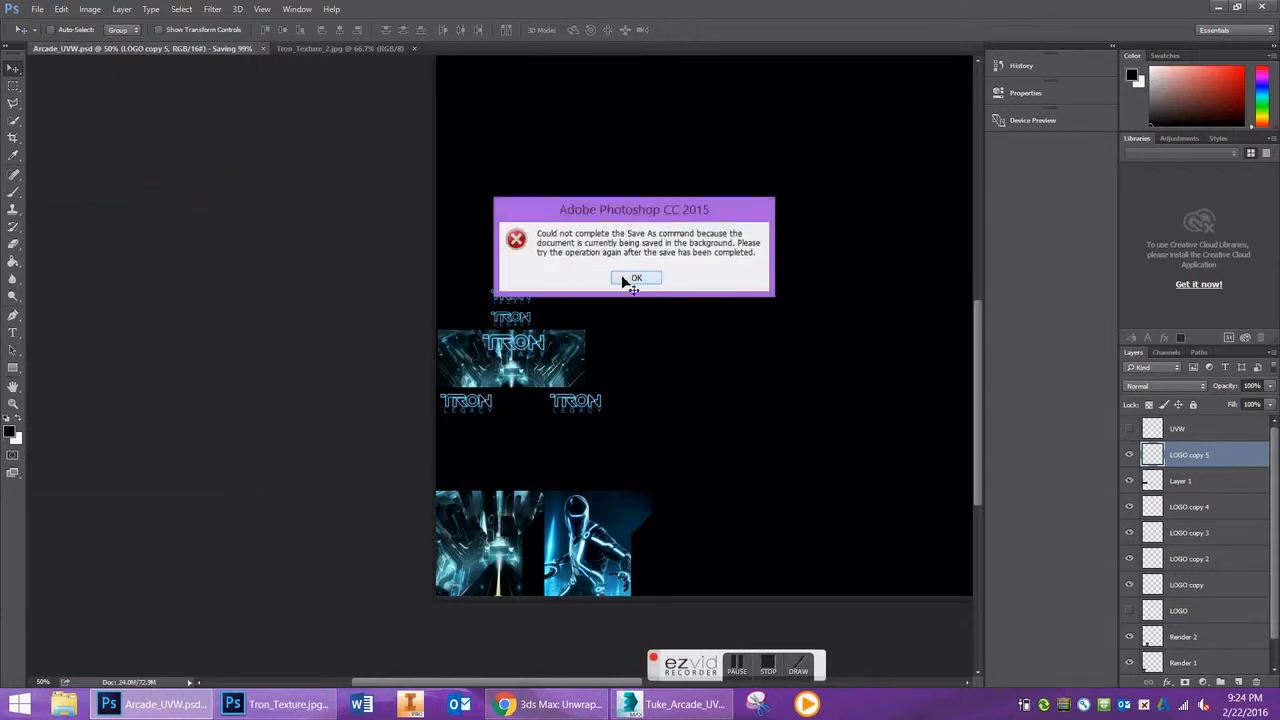
{"action": "left_click", "coordinate": [623, 283]}
Step: Save a JPEG copy named Arcade_UVW in the Arcade Machine UVWs folder with High quality and the Baseline ("Standard") format option
{"action": "left_click", "coordinate": [37, 9]}
{"action": "left_click", "coordinate": [94, 192]}
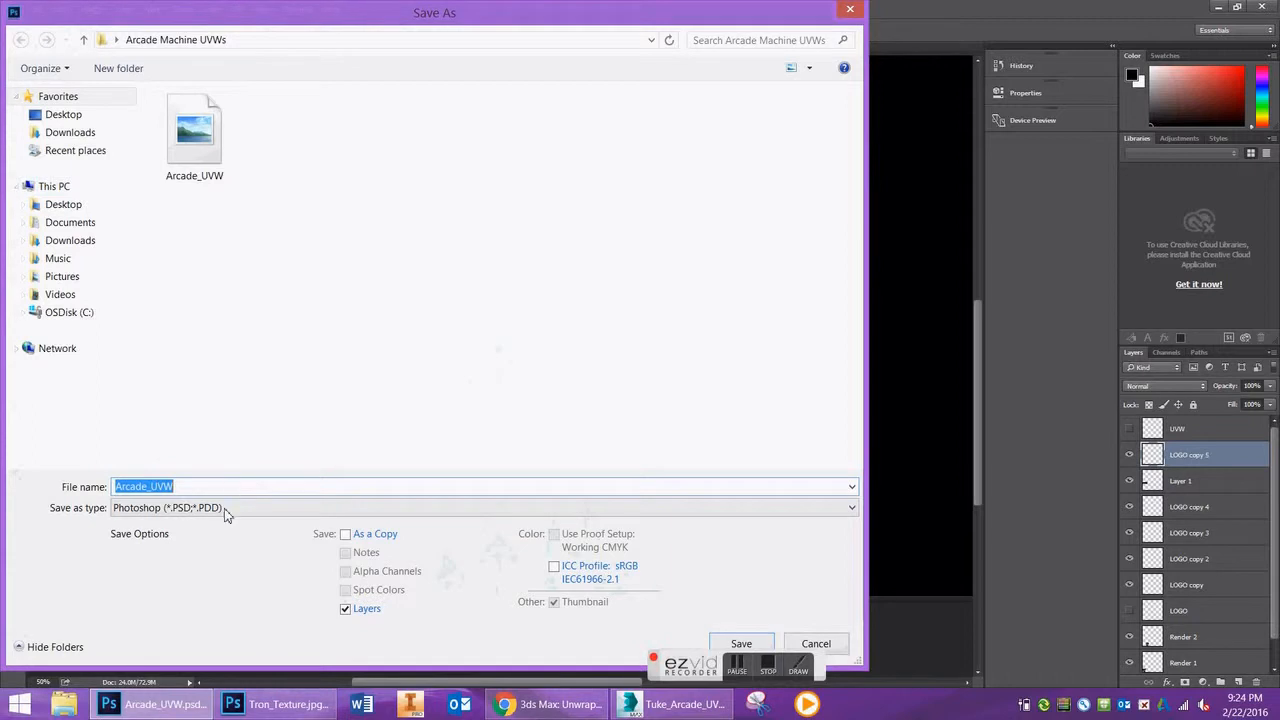
{"action": "left_click", "coordinate": [227, 513]}
{"action": "key", "text": "j"}
{"action": "key", "text": "Return"}
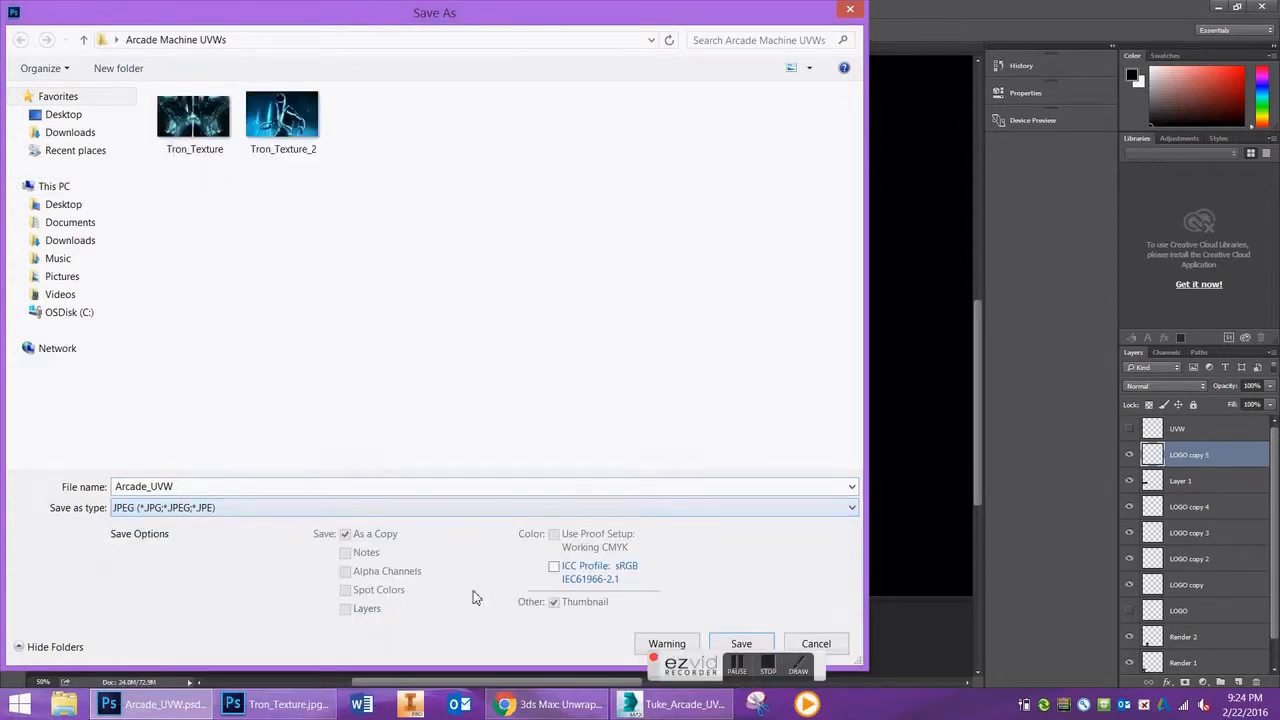
{"action": "left_click", "coordinate": [748, 645]}
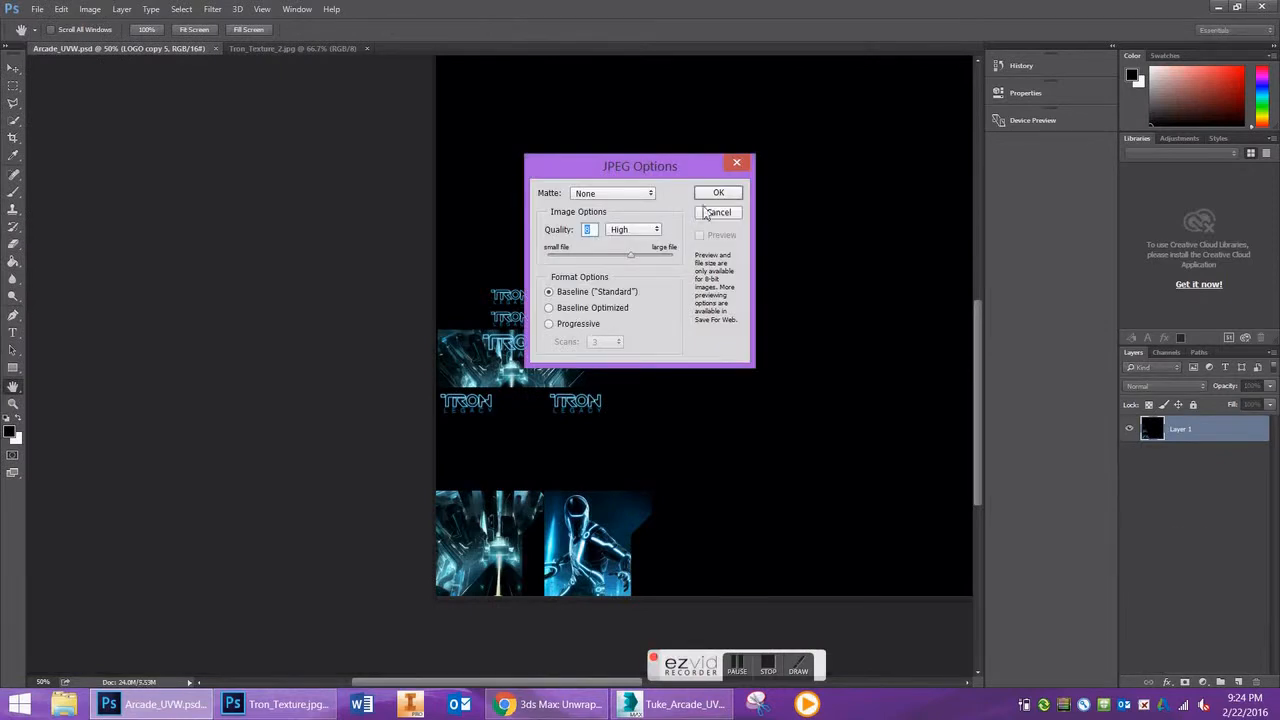
{"action": "left_click", "coordinate": [717, 195]}
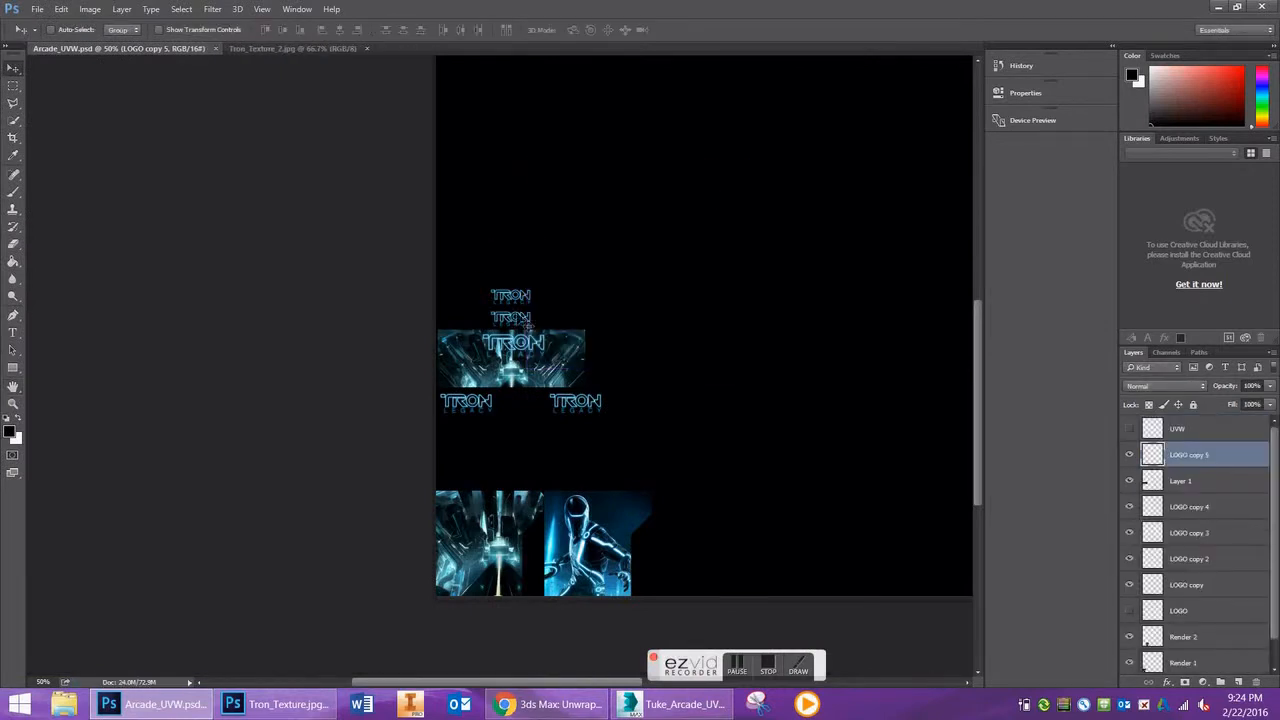